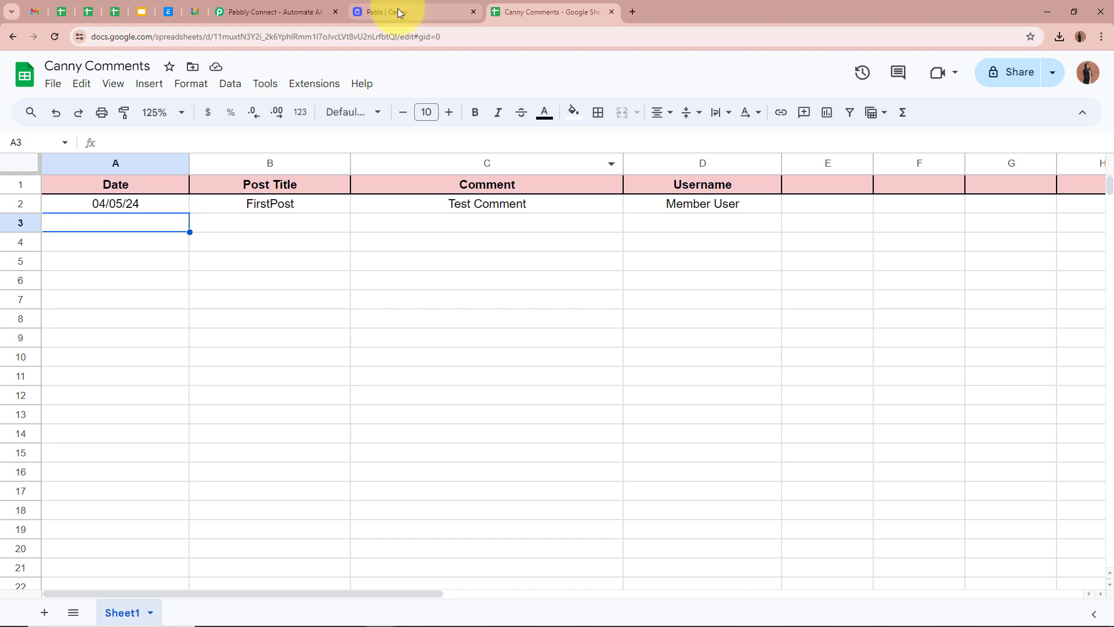
Switch to the Pabbly Connect site, sign in, and open the Pabbly Connect dashboard.
{"action": "left_click", "coordinate": [294, 5]}
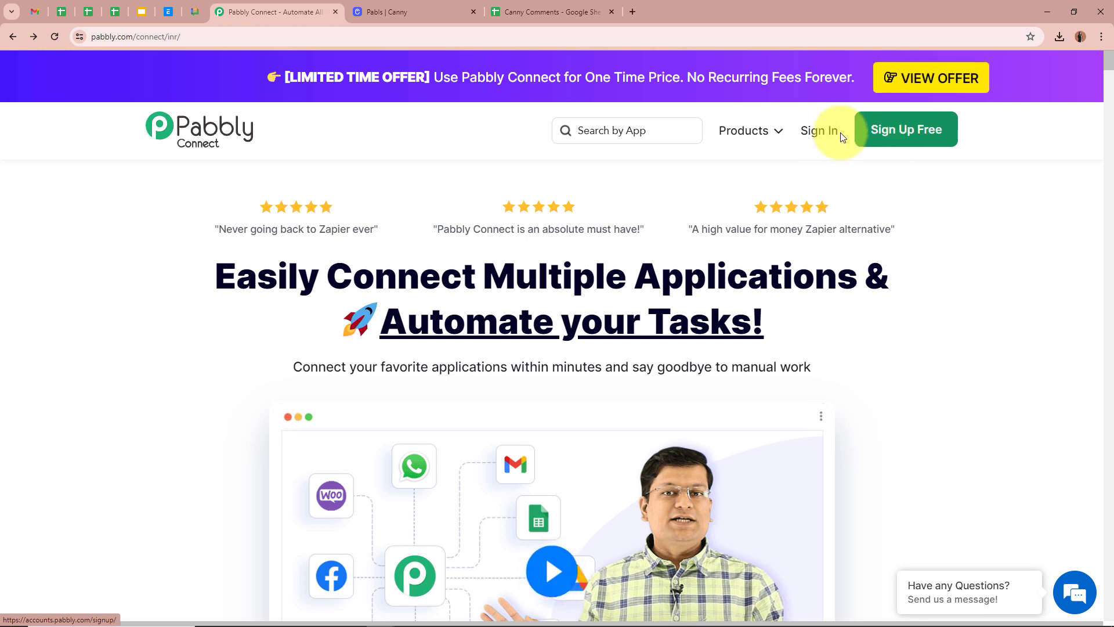
{"action": "left_click", "coordinate": [818, 135]}
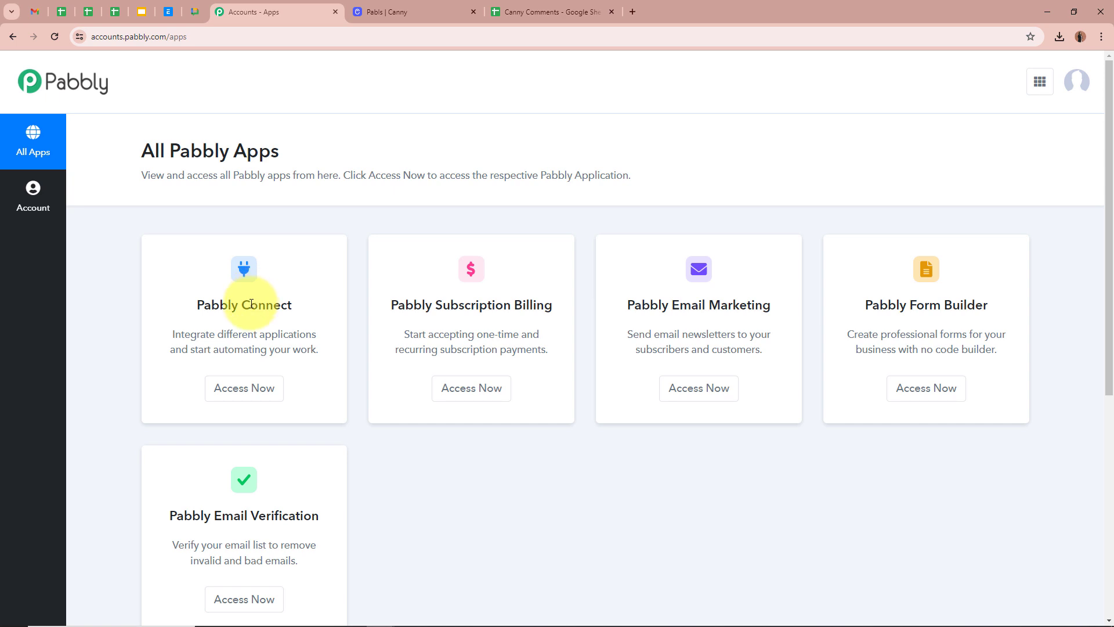
{"action": "left_click", "coordinate": [244, 389]}
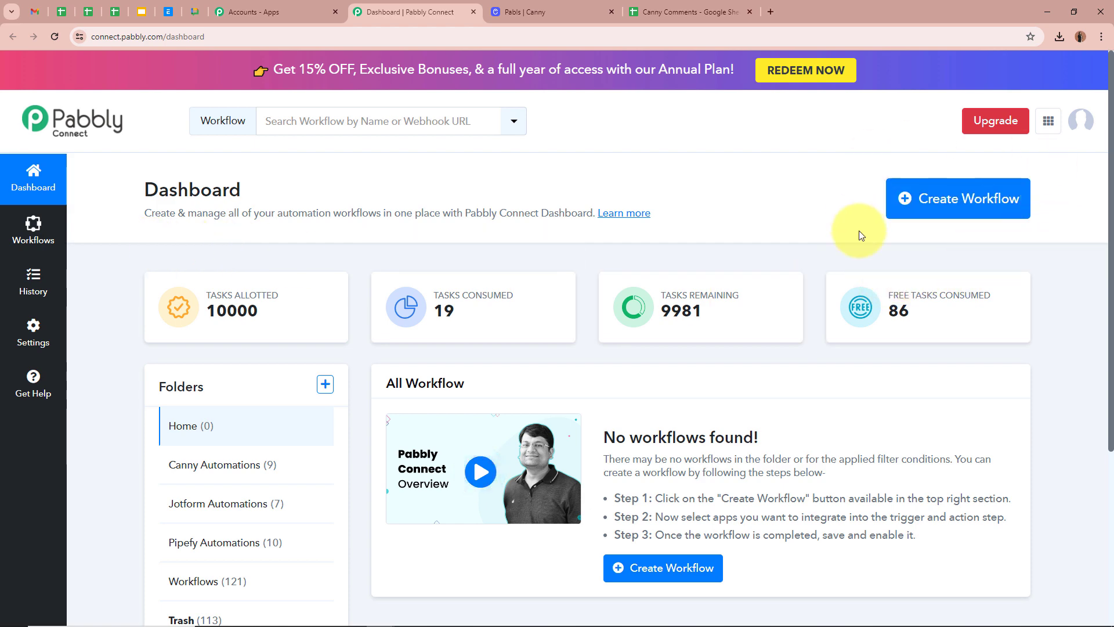
Create a workflow named "Add Canny Comments in Google Sheets" in the Canny Automations folder.
{"action": "left_click", "coordinate": [954, 194]}
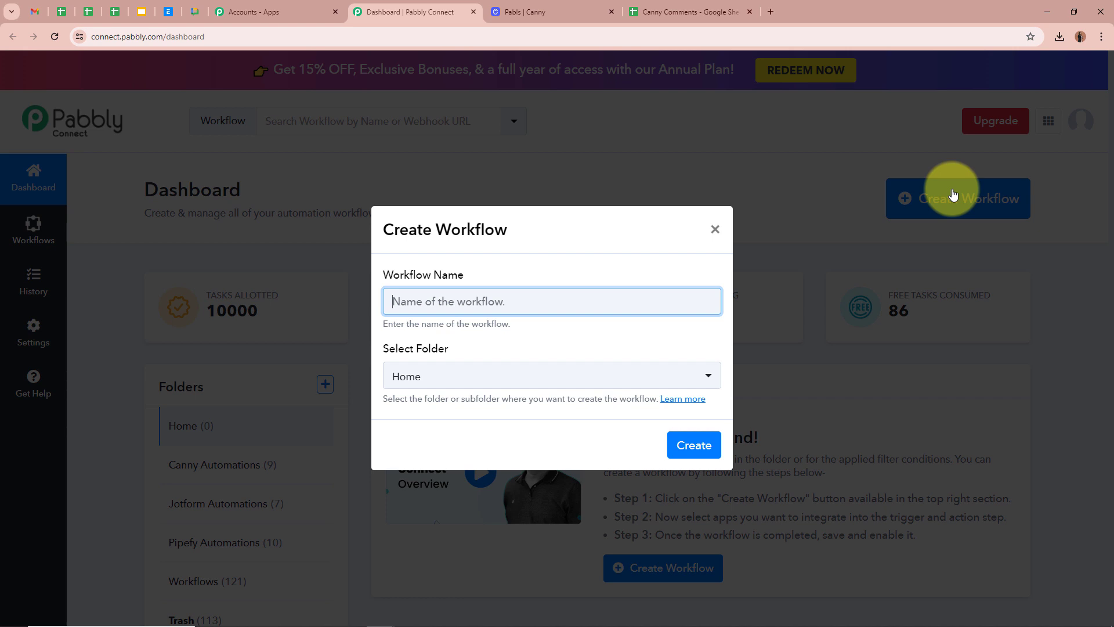
{"action": "type", "text": "Add Canny Comments in Google Sheets"}
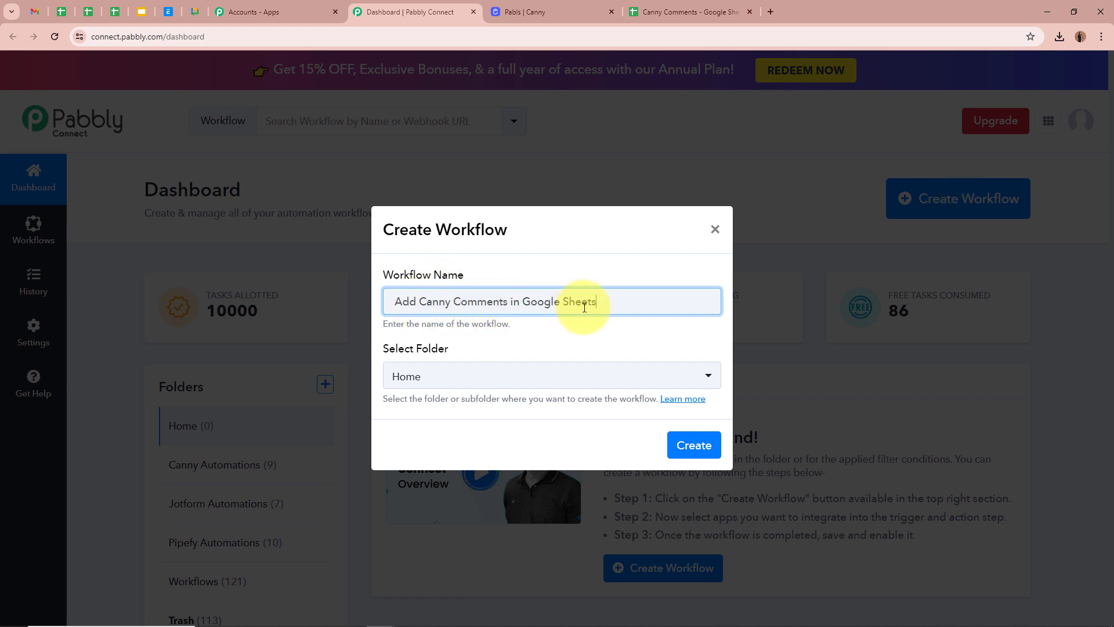
{"action": "left_click", "coordinate": [608, 332]}
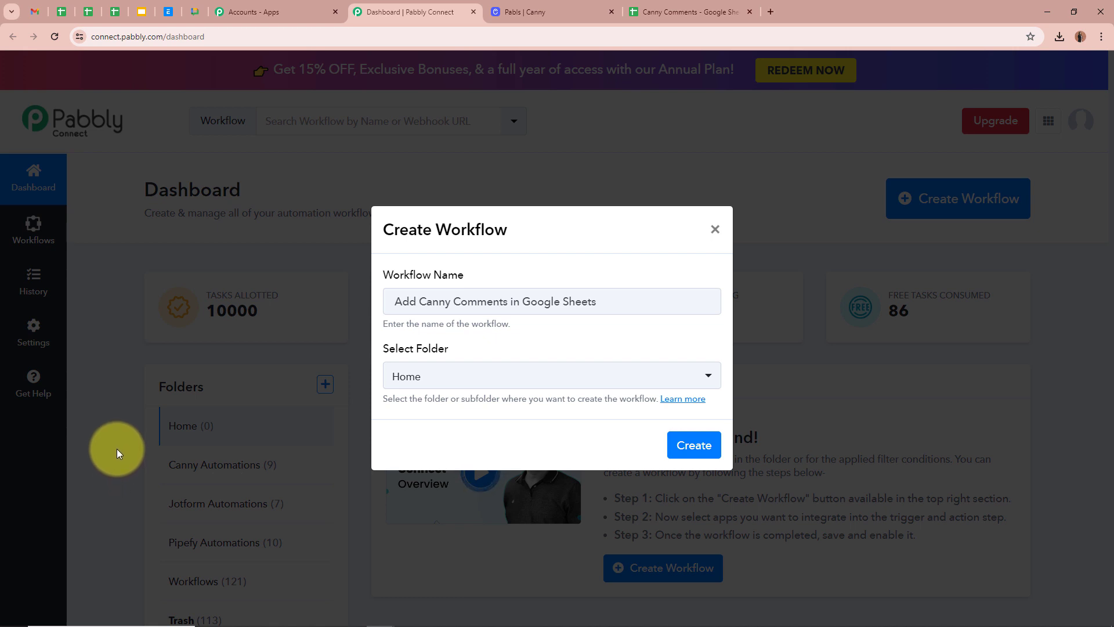
{"action": "left_click_drag", "start_coordinate": [619, 308], "coordinate": [328, 312]}
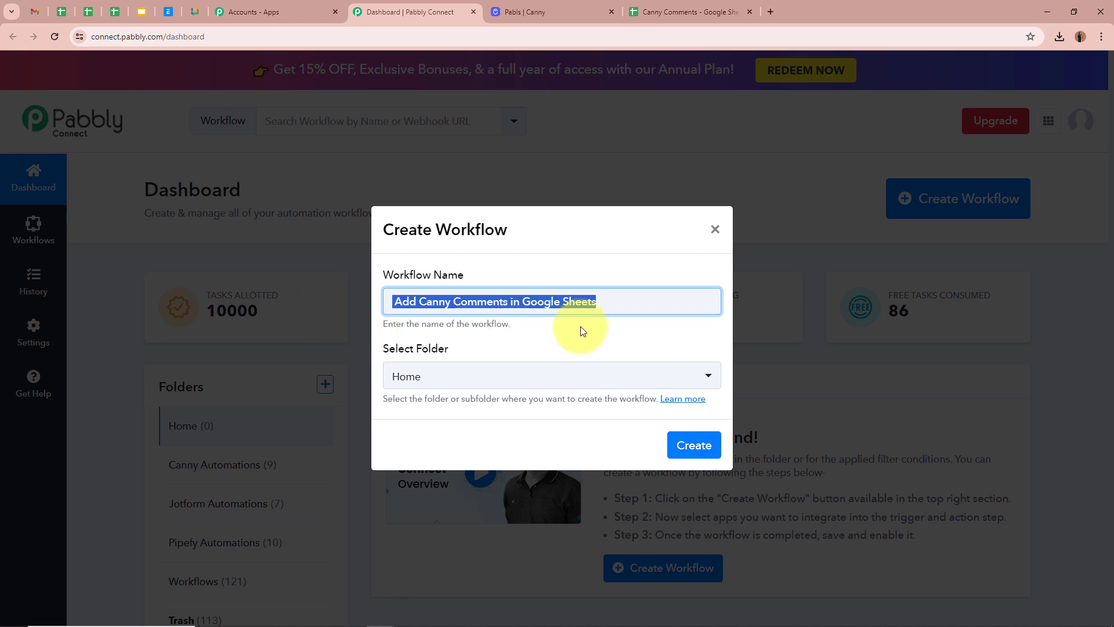
{"action": "left_click", "coordinate": [706, 379]}
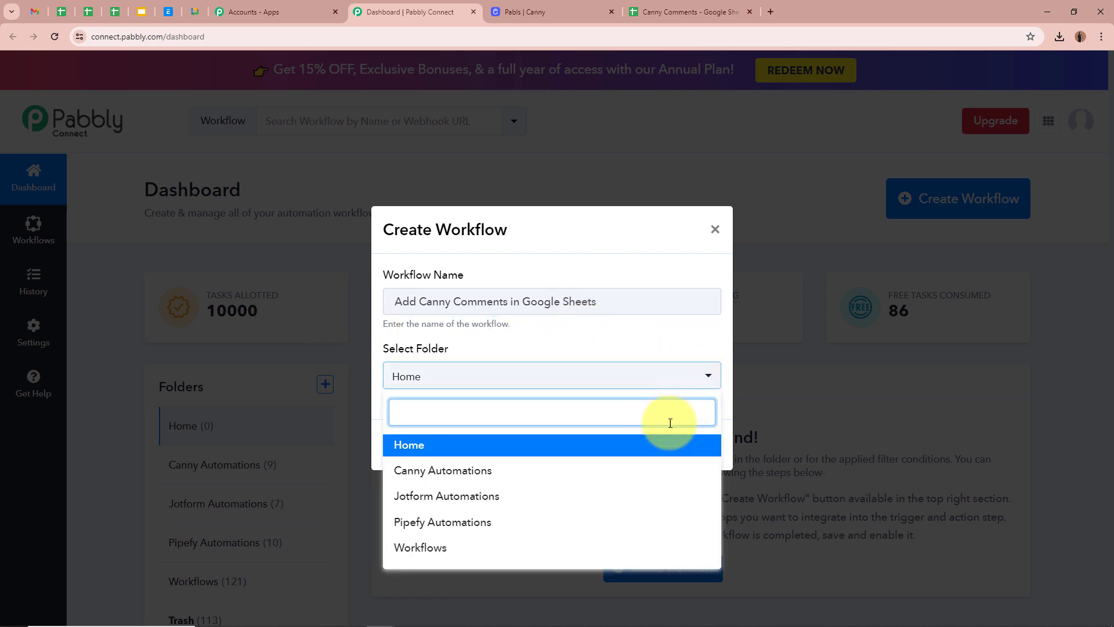
{"action": "left_click", "coordinate": [456, 471]}
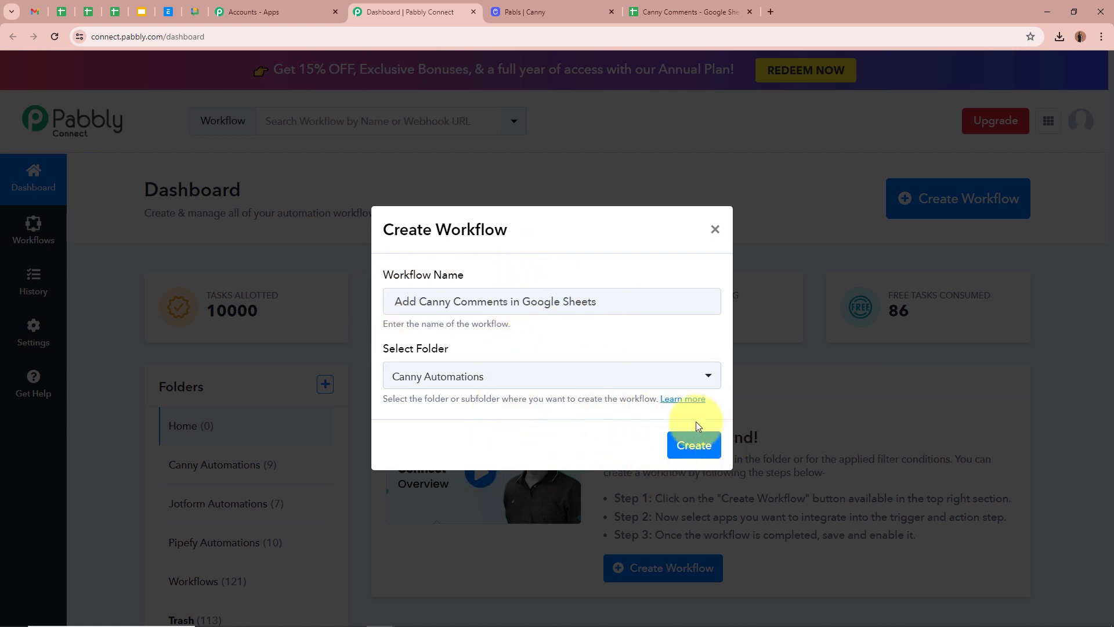
{"action": "left_click", "coordinate": [690, 446]}
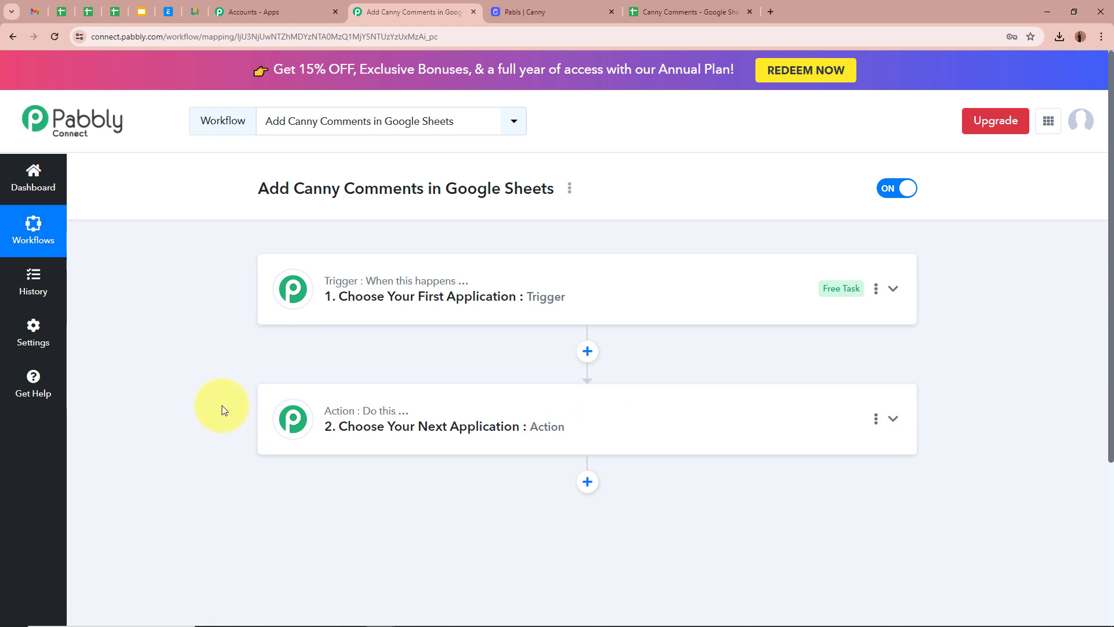
Set the workflow's trigger application to Canny with Webhook Configuration as the trigger event.
{"action": "left_click", "coordinate": [895, 291]}
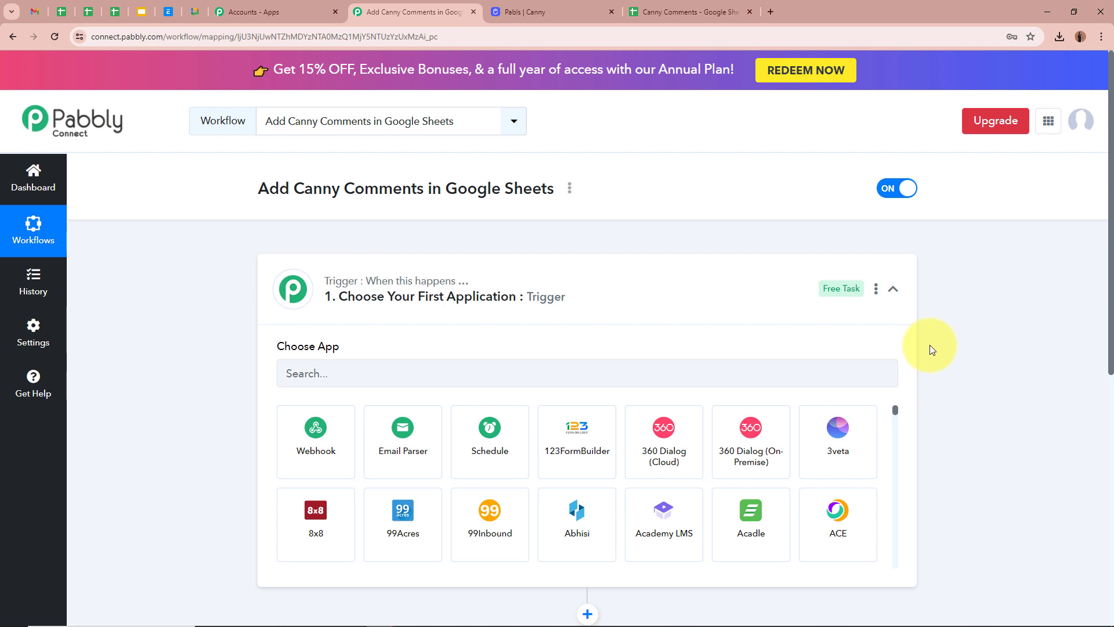
{"action": "left_click", "coordinate": [594, 382]}
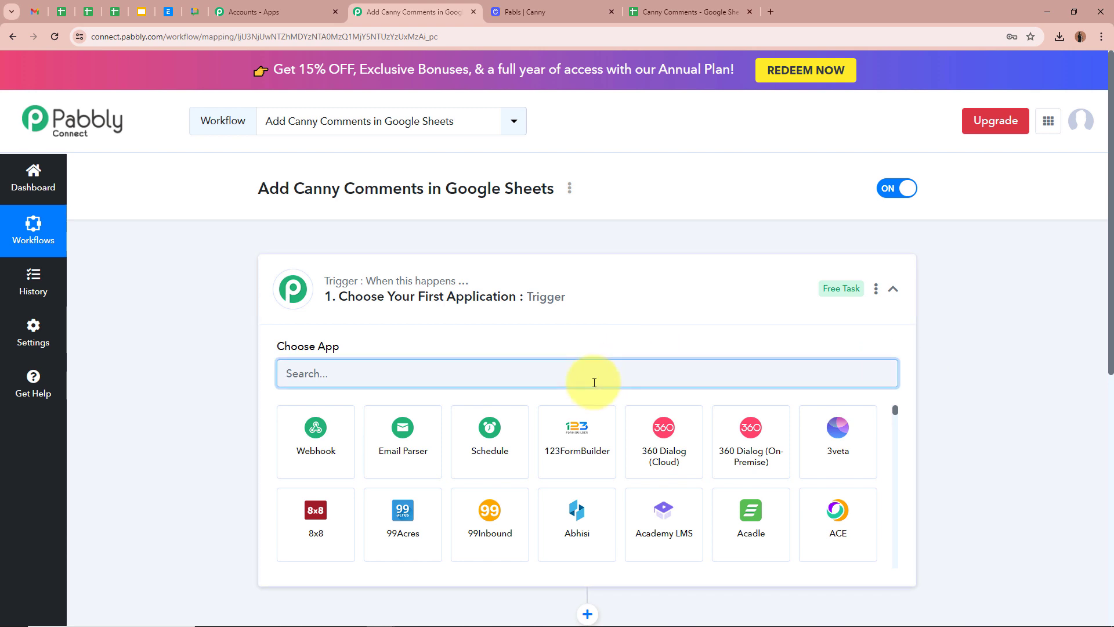
{"action": "type", "text": "Canny"}
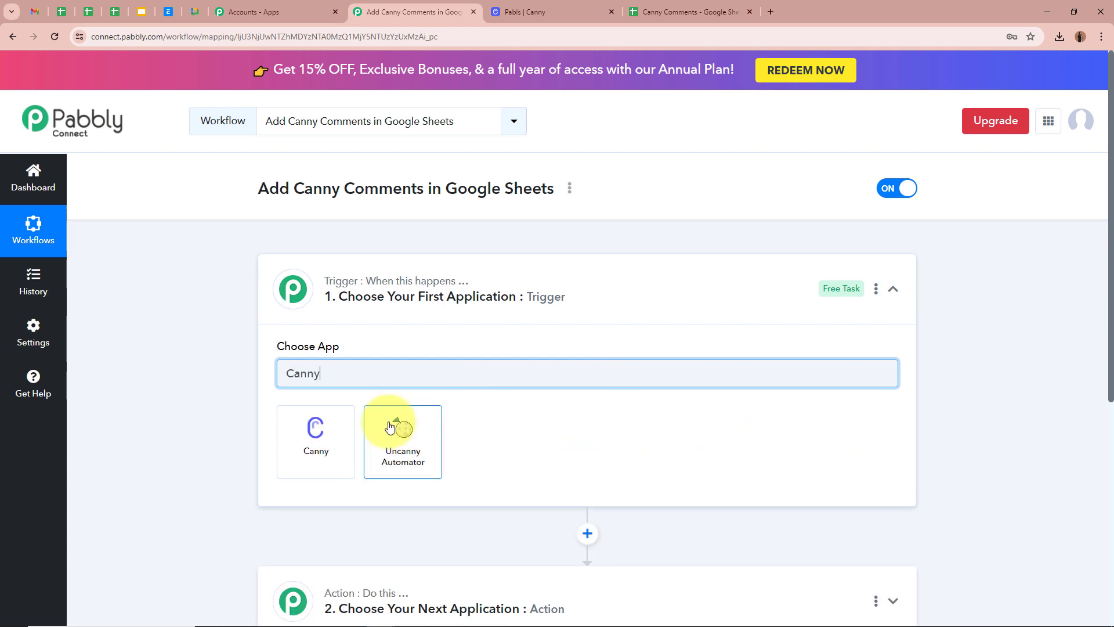
{"action": "left_click", "coordinate": [316, 435]}
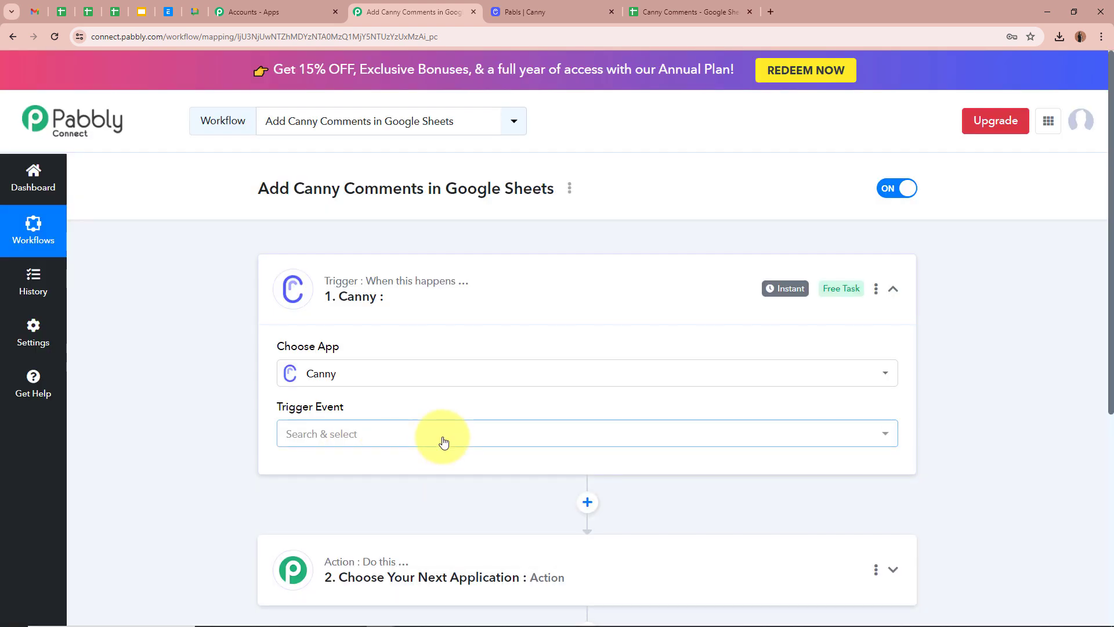
{"action": "left_click", "coordinate": [442, 441]}
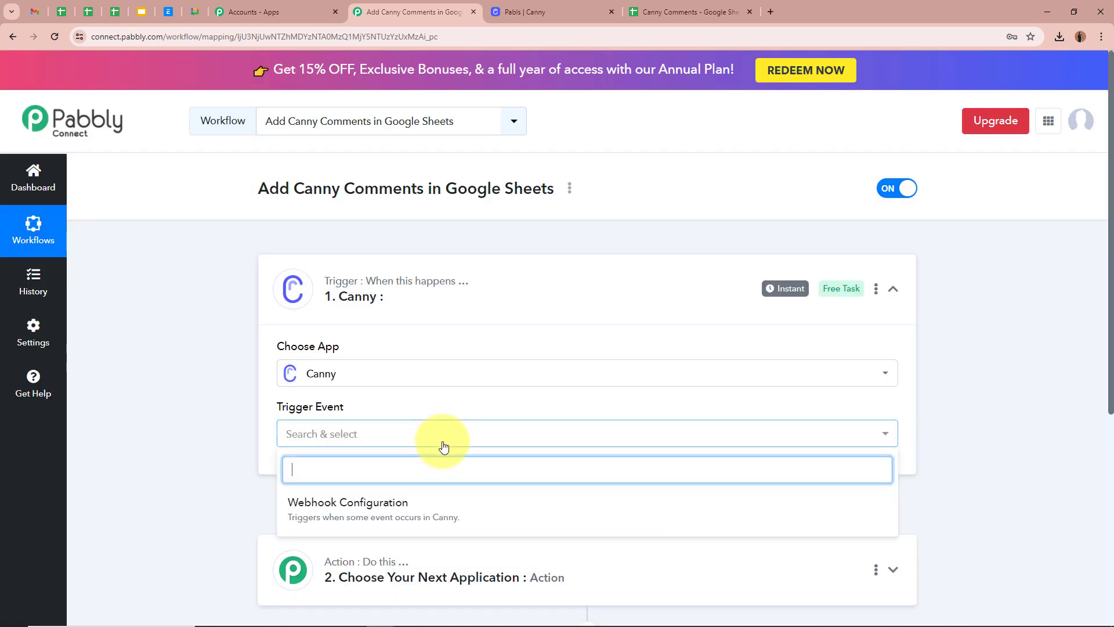
{"action": "left_click", "coordinate": [440, 499]}
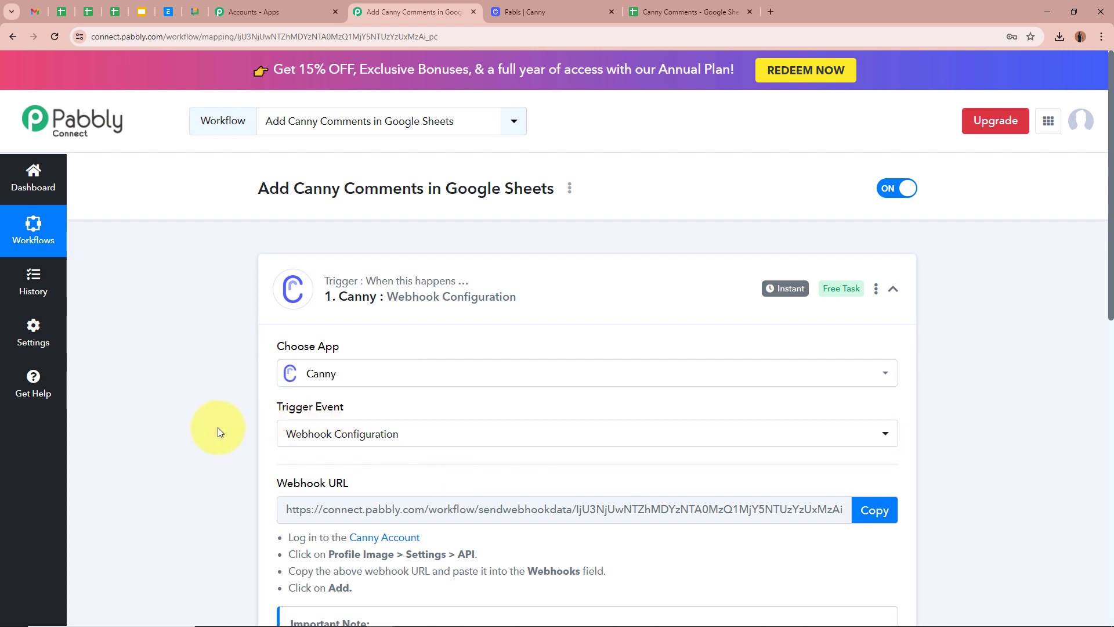
Copy the Canny trigger's webhook URL and review the setup instructions beneath it.
{"action": "scroll", "coordinate": [189, 420], "scroll_direction": "down", "scroll_amount": 1}
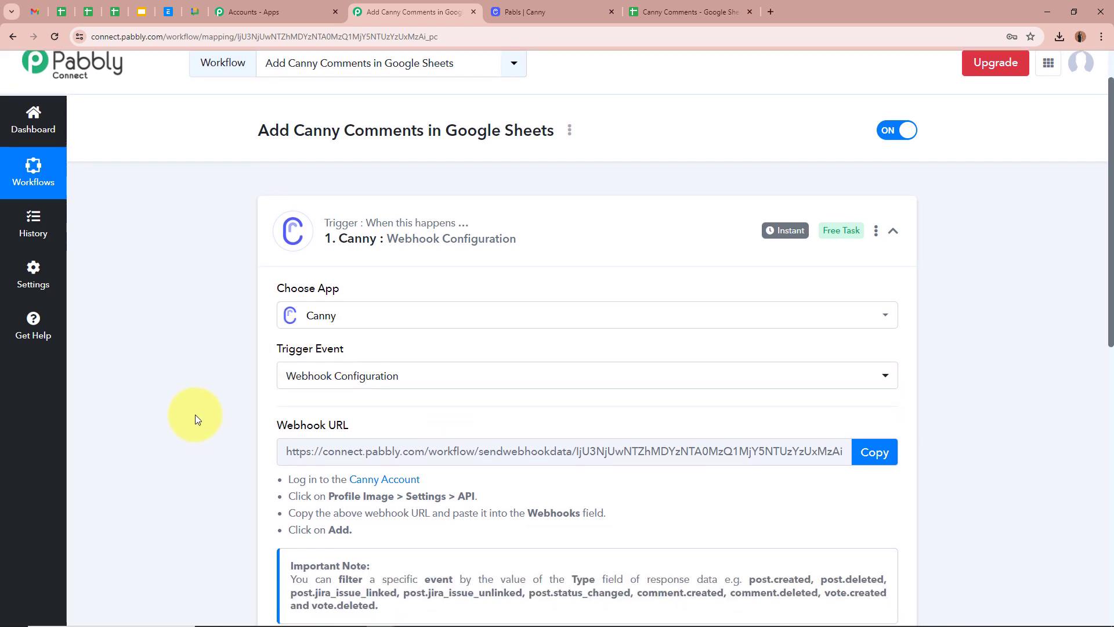
{"action": "scroll", "coordinate": [195, 415], "scroll_direction": "down", "scroll_amount": 1}
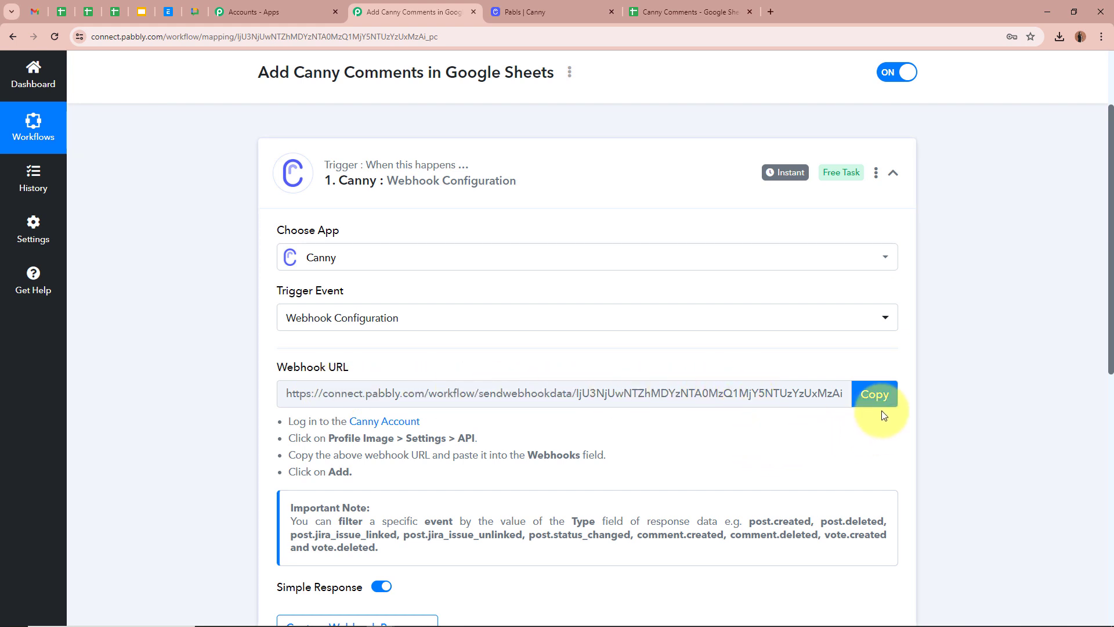
{"action": "left_click", "coordinate": [894, 400]}
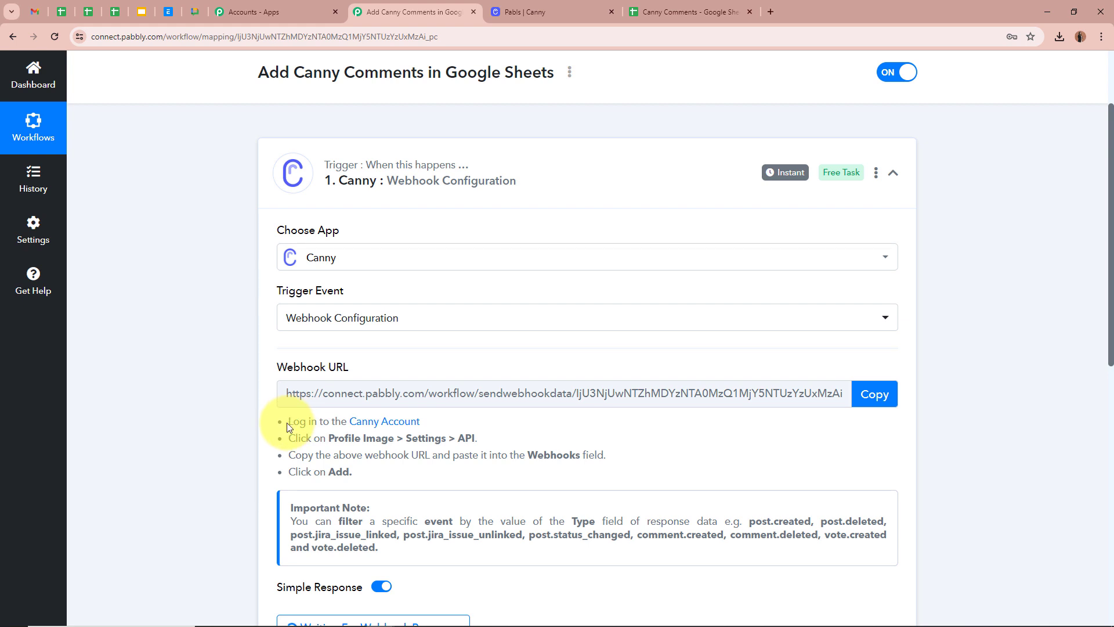
{"action": "left_click_drag", "start_coordinate": [289, 427], "coordinate": [351, 472]}
{"action": "left_click", "coordinate": [221, 444]}
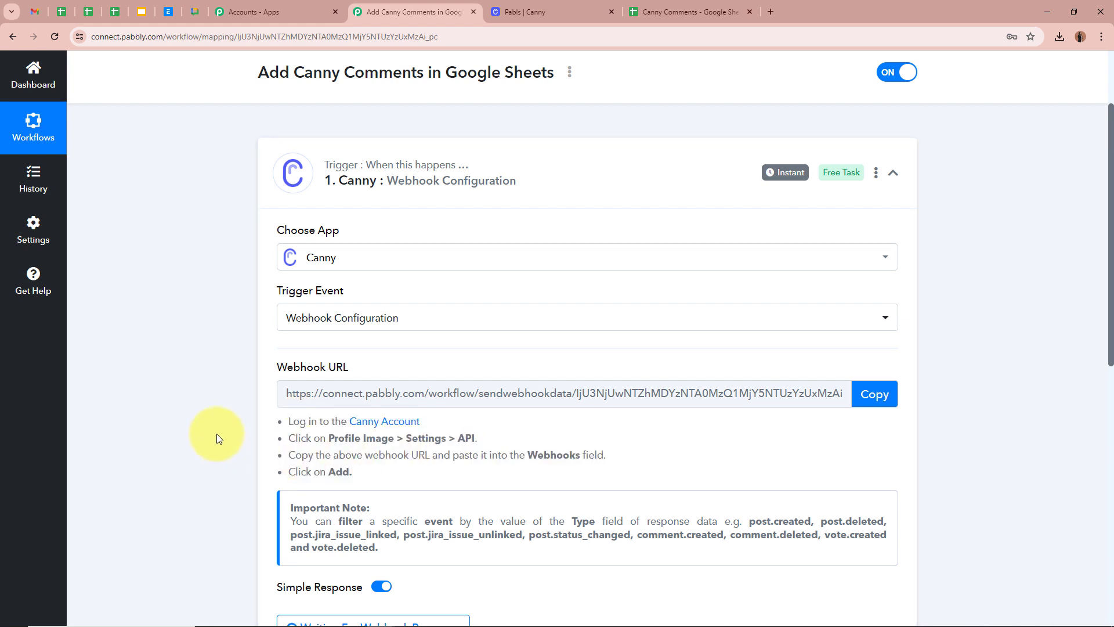
Switch to Canny and open the API page in the account settings.
{"action": "left_click", "coordinate": [566, 10]}
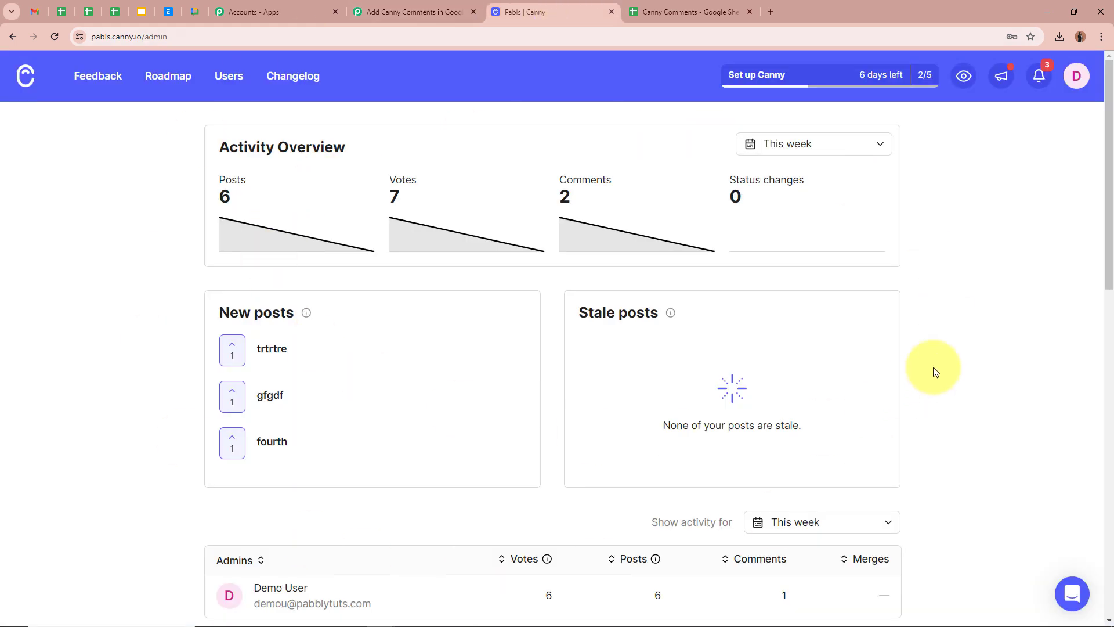
{"action": "left_click", "coordinate": [1076, 74]}
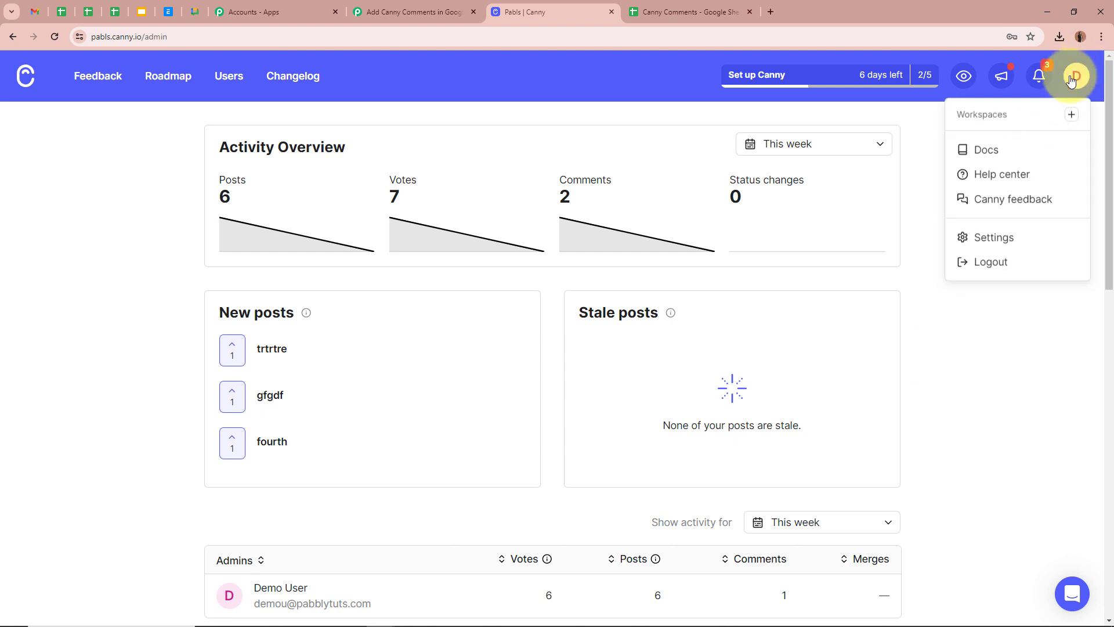
{"action": "left_click", "coordinate": [1039, 238]}
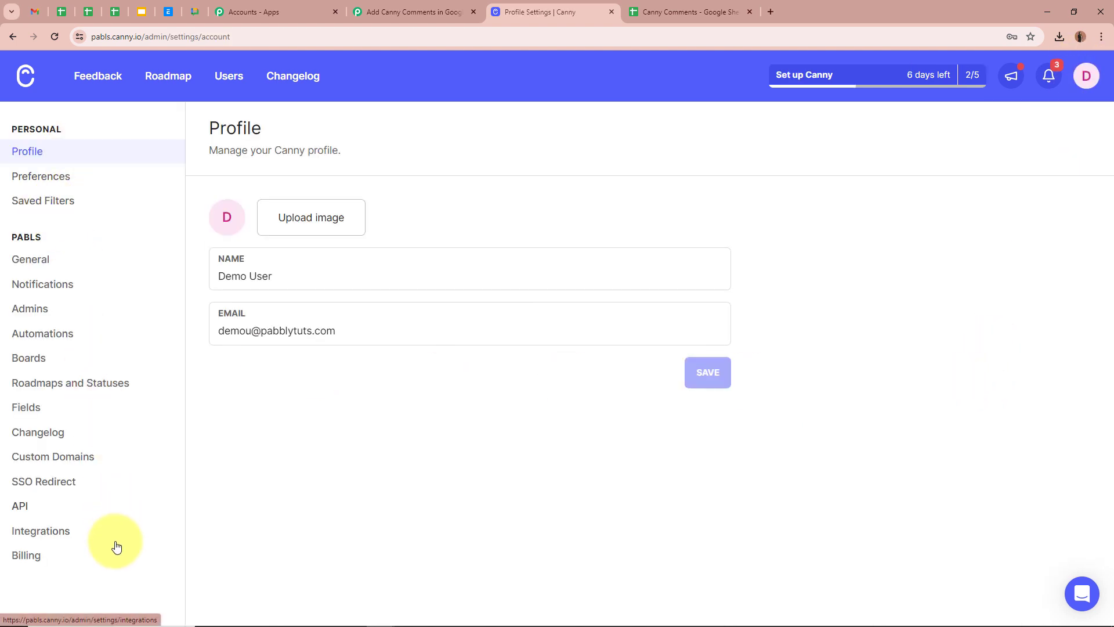
{"action": "left_click", "coordinate": [20, 508]}
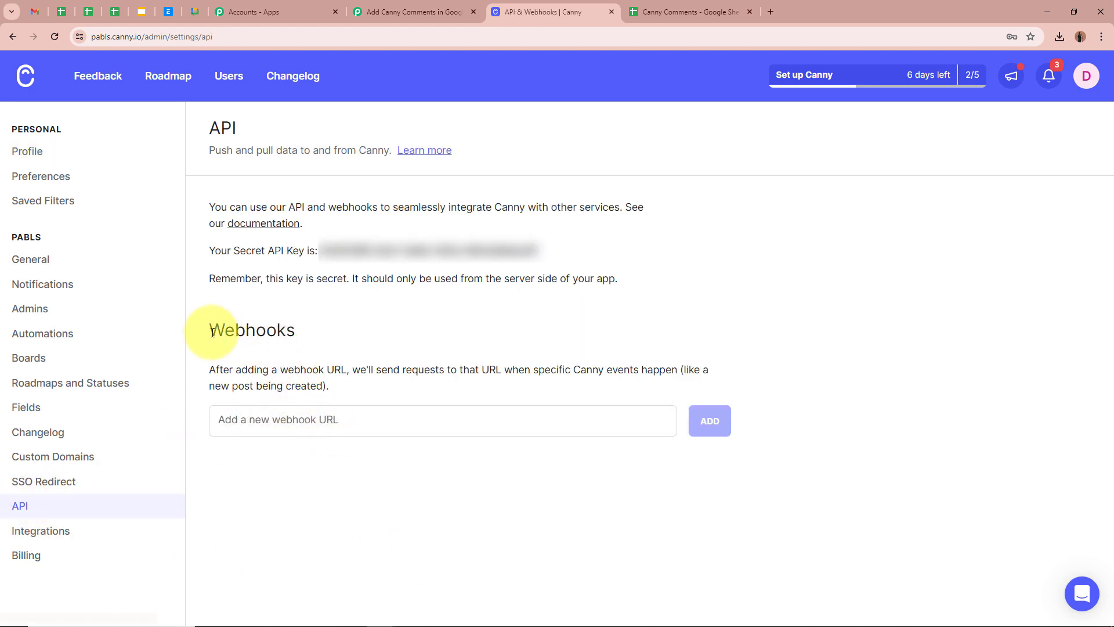
Add the copied Pabbly Connect webhook URL as a new webhook in Canny's API settings.
{"action": "left_click_drag", "start_coordinate": [211, 331], "coordinate": [304, 331]}
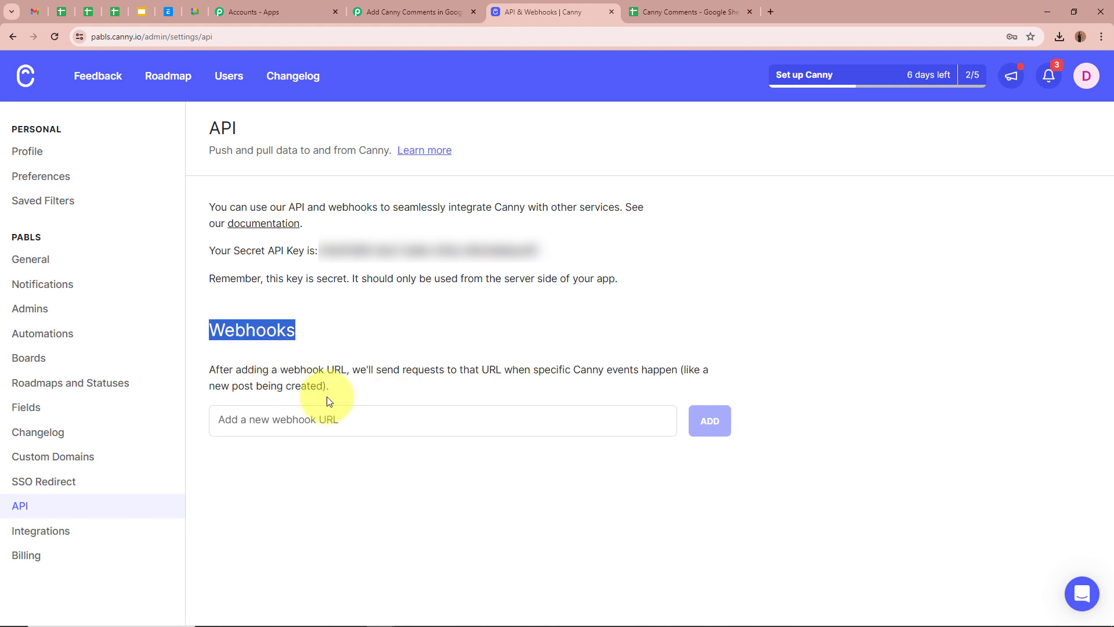
{"action": "left_click", "coordinate": [379, 426]}
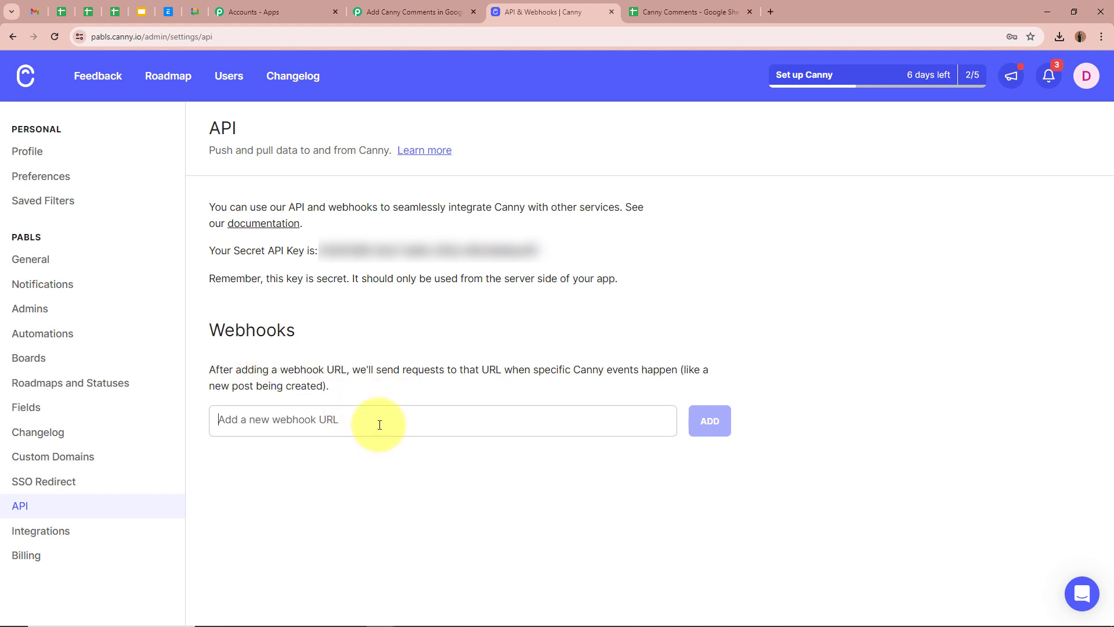
{"action": "key", "text": "ctrl+v"}
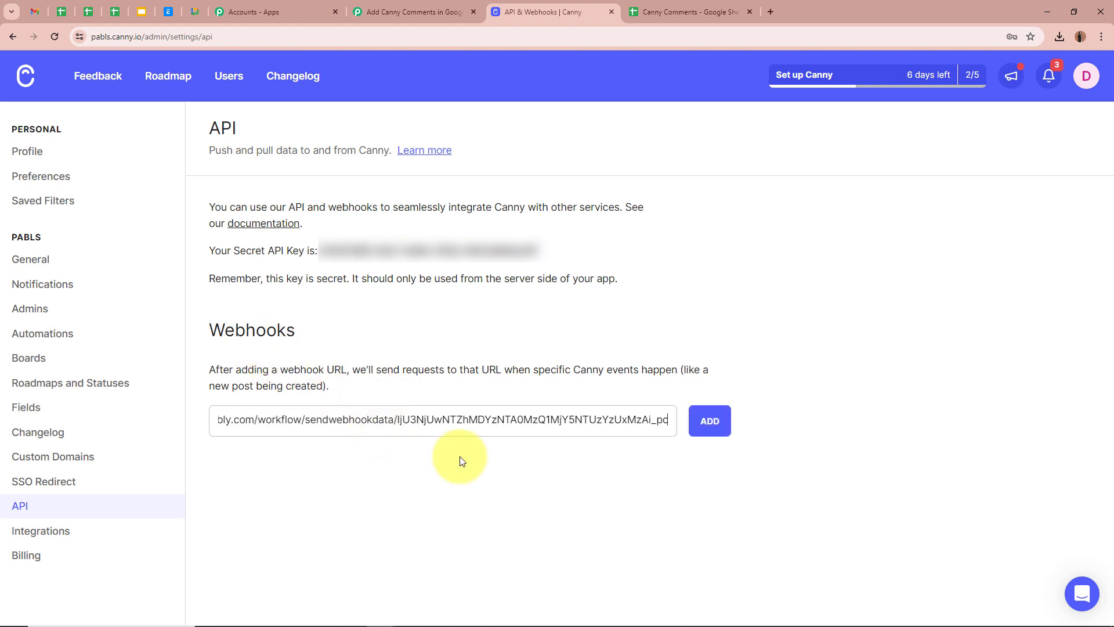
{"action": "left_click", "coordinate": [713, 421]}
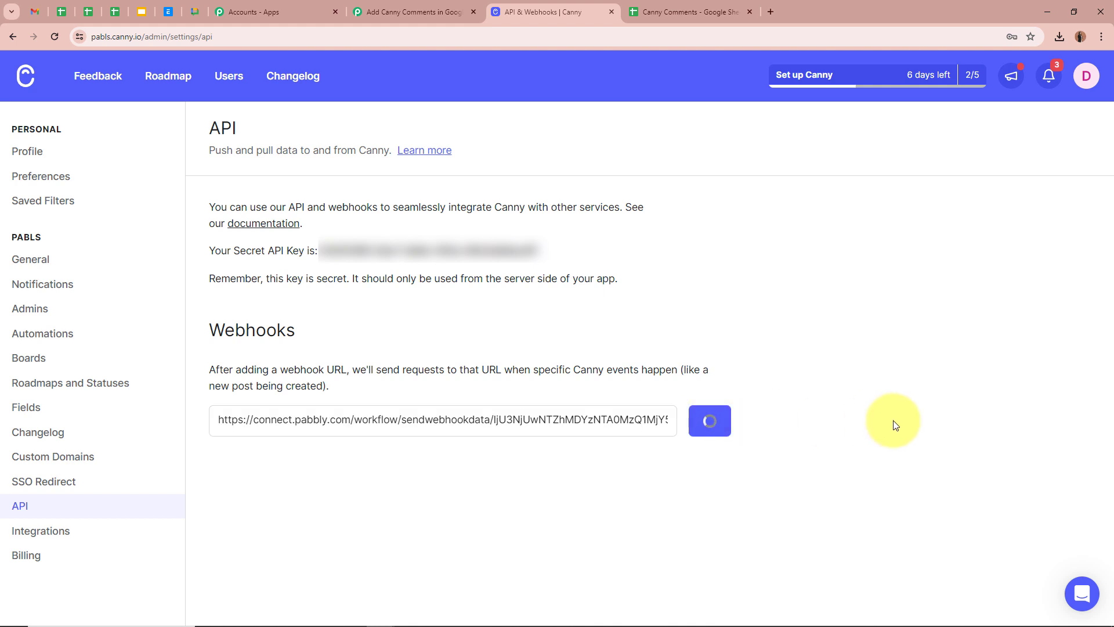
{"action": "left_click_drag", "start_coordinate": [216, 411], "coordinate": [527, 423]}
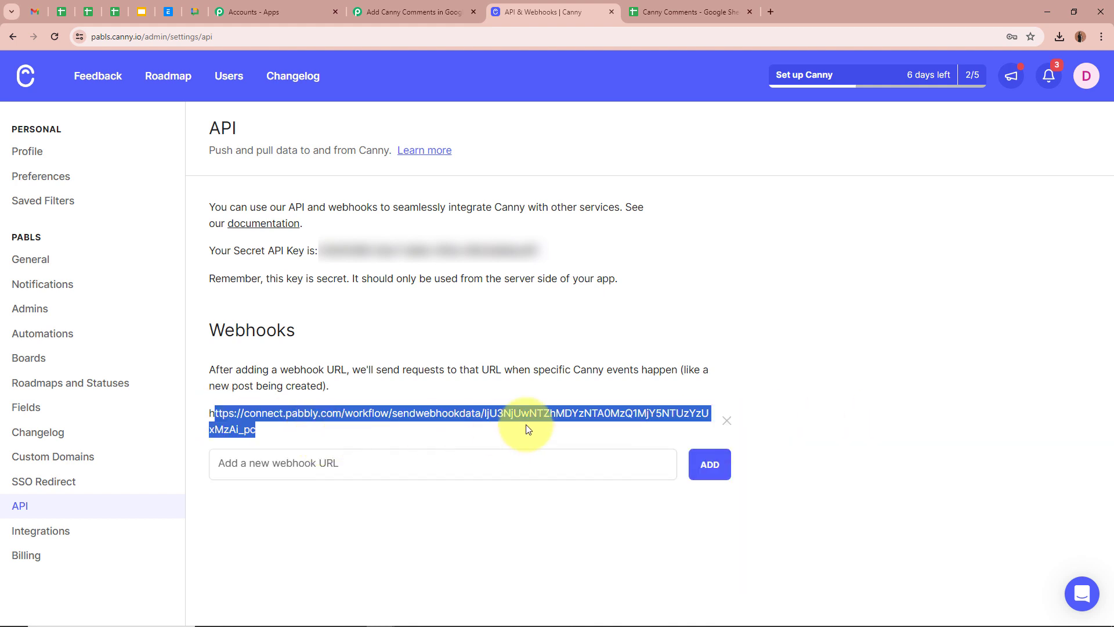
{"action": "left_click", "coordinate": [536, 423]}
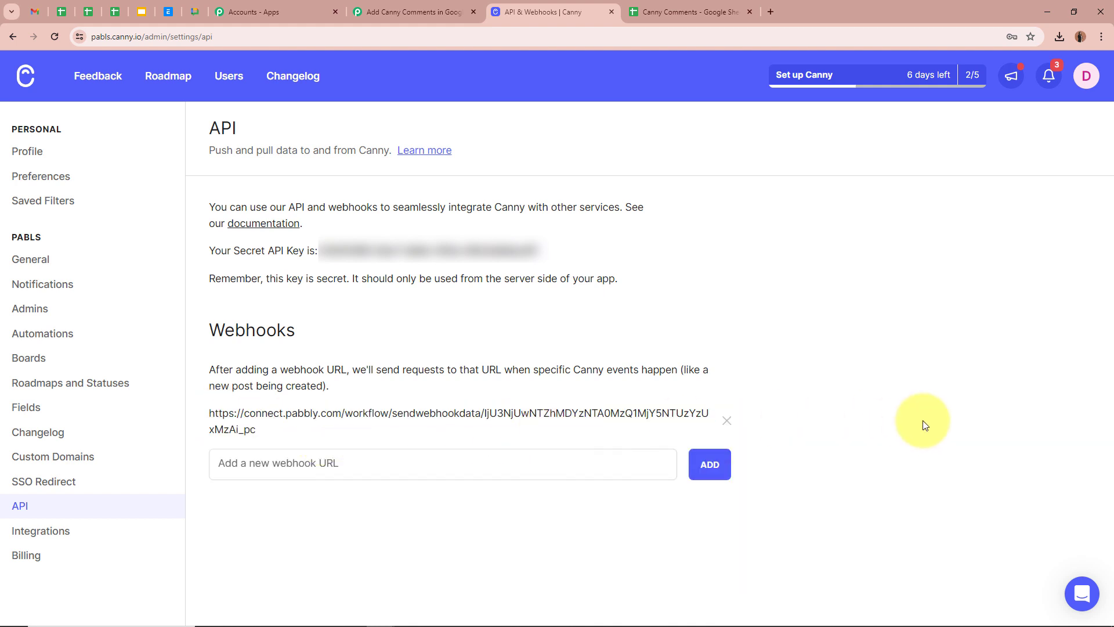
Switch back to the Pabbly Connect workflow and check the Canny trigger's webhook response status.
{"action": "left_click", "coordinate": [424, 18]}
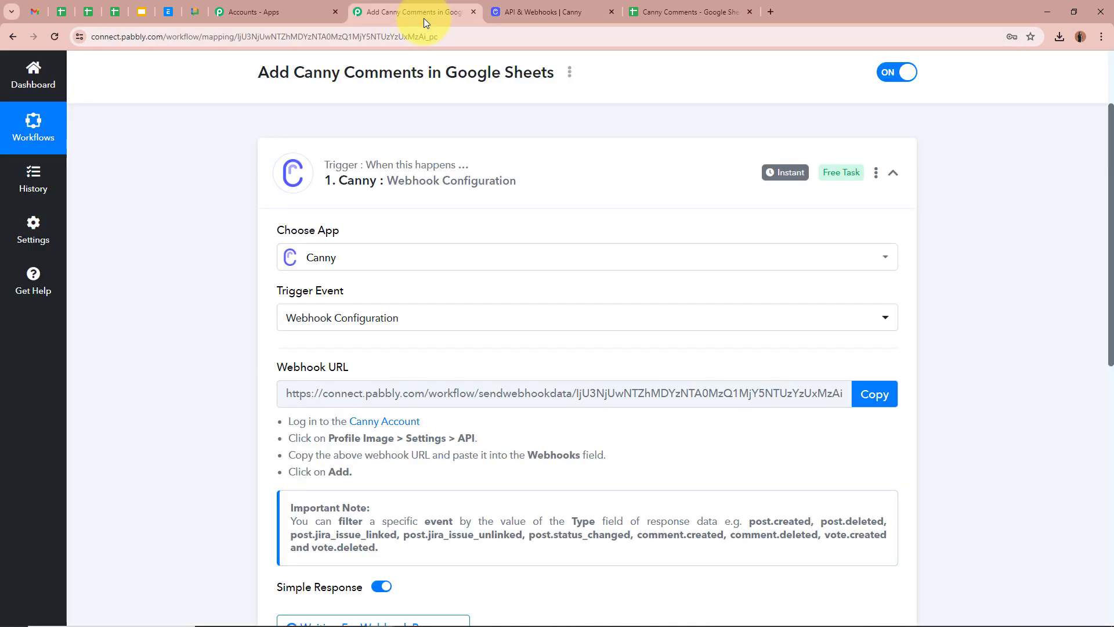
{"action": "scroll", "coordinate": [178, 270], "scroll_direction": "down", "scroll_amount": 4}
{"action": "scroll", "coordinate": [178, 270], "scroll_direction": "down", "scroll_amount": 1}
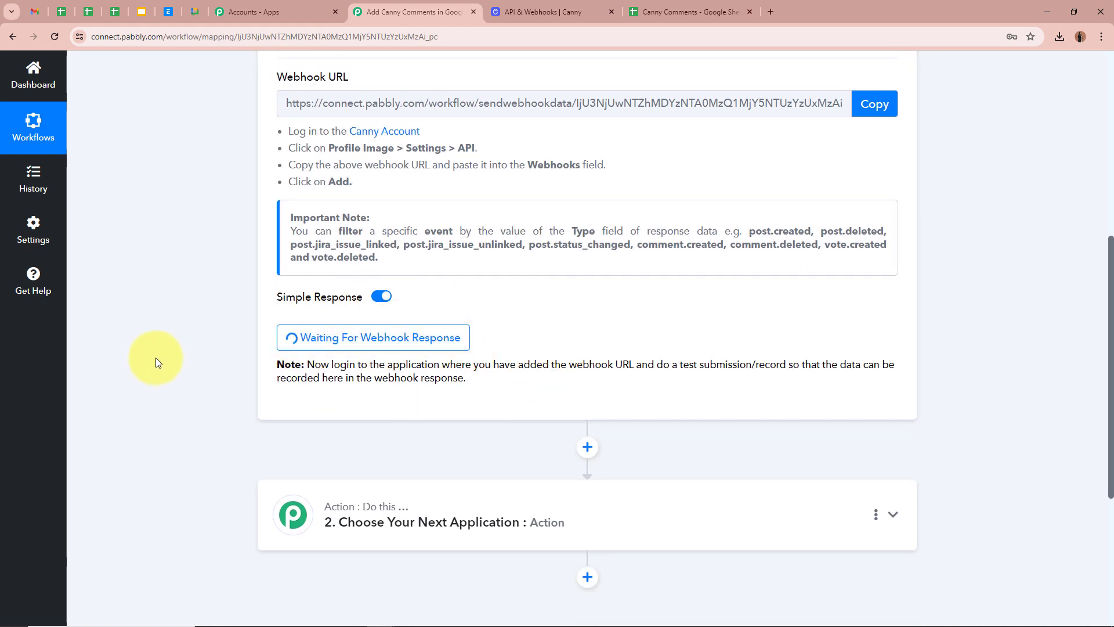
{"action": "scroll", "coordinate": [164, 364], "scroll_direction": "up", "scroll_amount": 7}
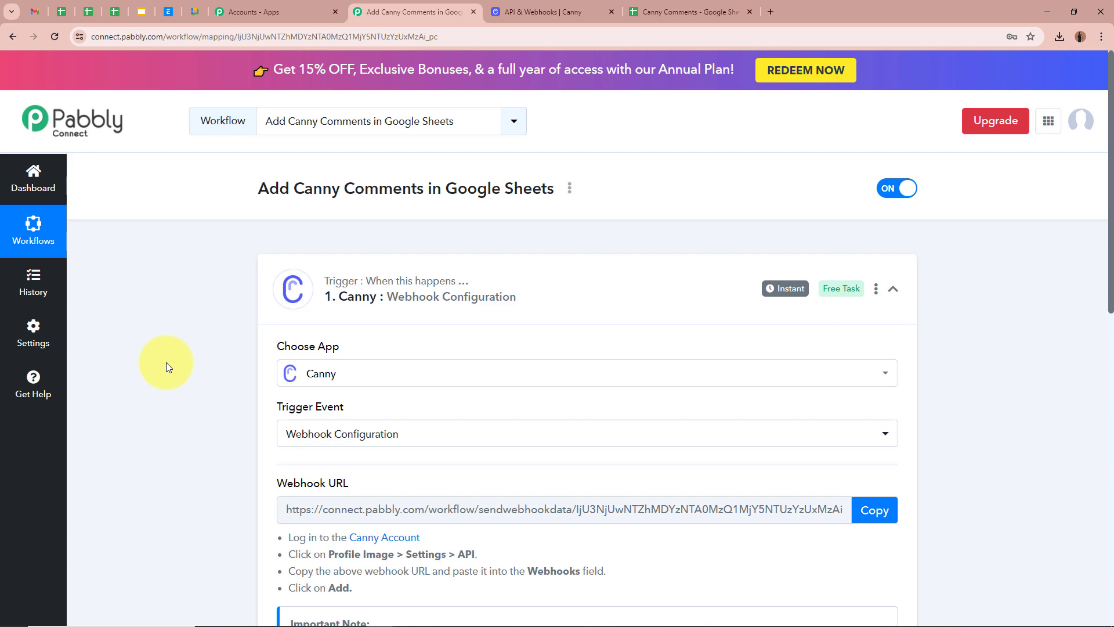
{"action": "scroll", "coordinate": [166, 348], "scroll_direction": "down", "scroll_amount": 7}
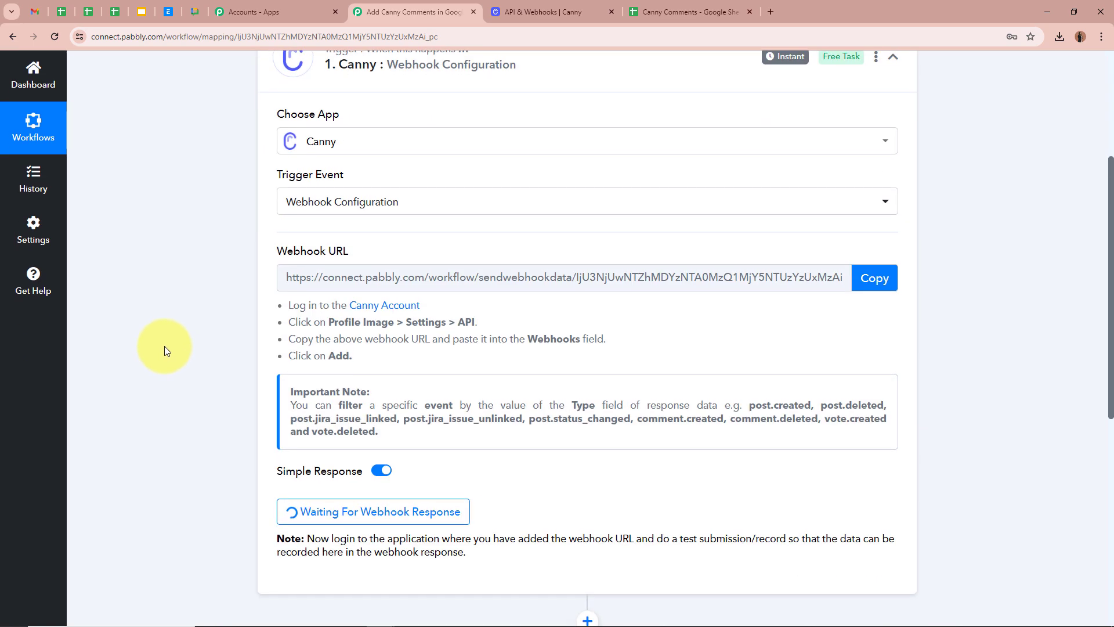
{"action": "scroll", "coordinate": [189, 319], "scroll_direction": "up", "scroll_amount": 7}
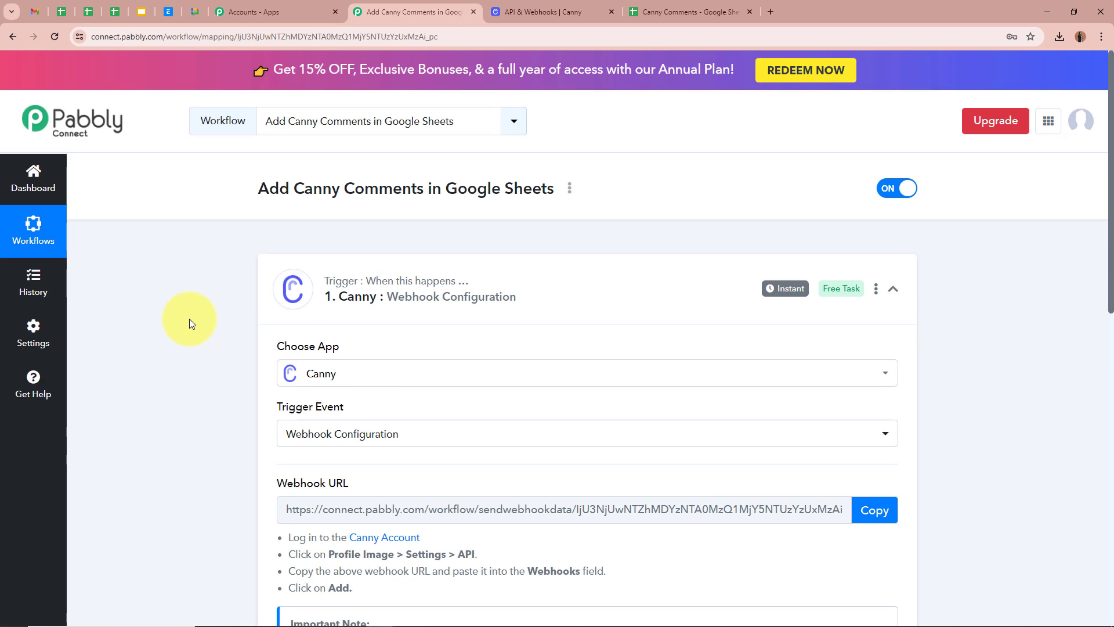
Switch to the Canny feedback board and submit the comment "Test Comment" on FirstPost.
{"action": "key", "text": "alt+Tab"}
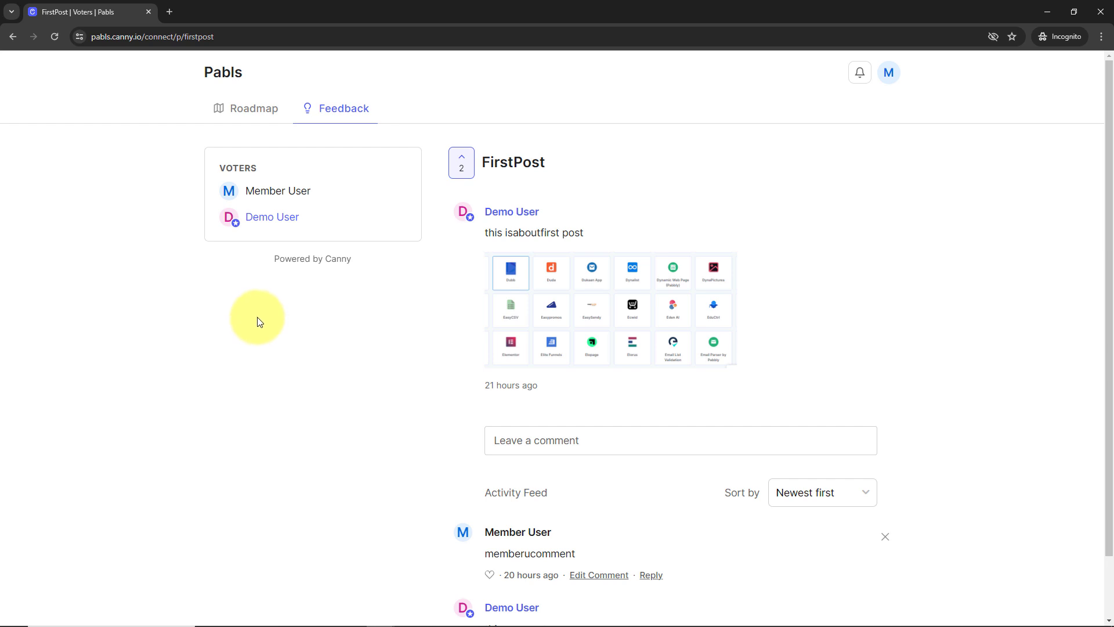
{"action": "scroll", "coordinate": [257, 320], "scroll_direction": "down", "scroll_amount": 1}
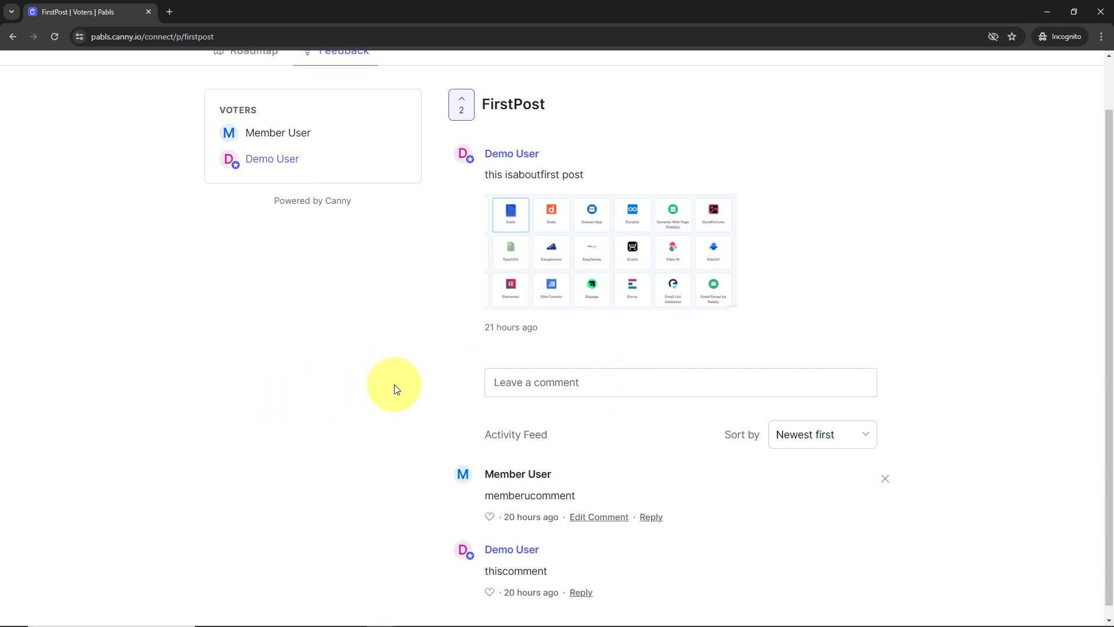
{"action": "left_click", "coordinate": [611, 381]}
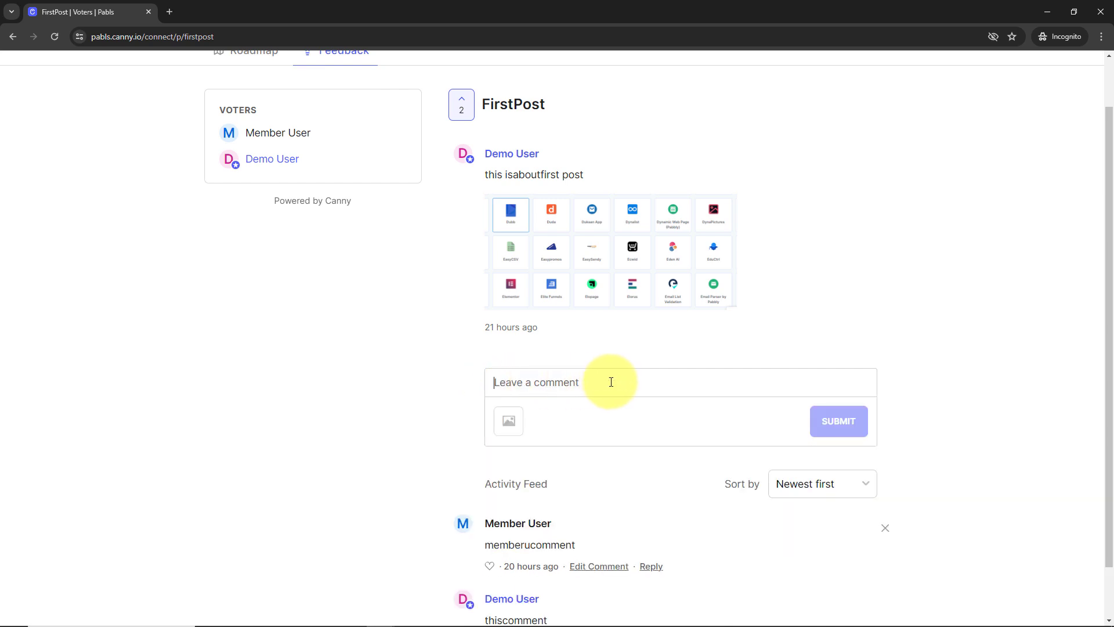
{"action": "type", "text": "Test Comment"}
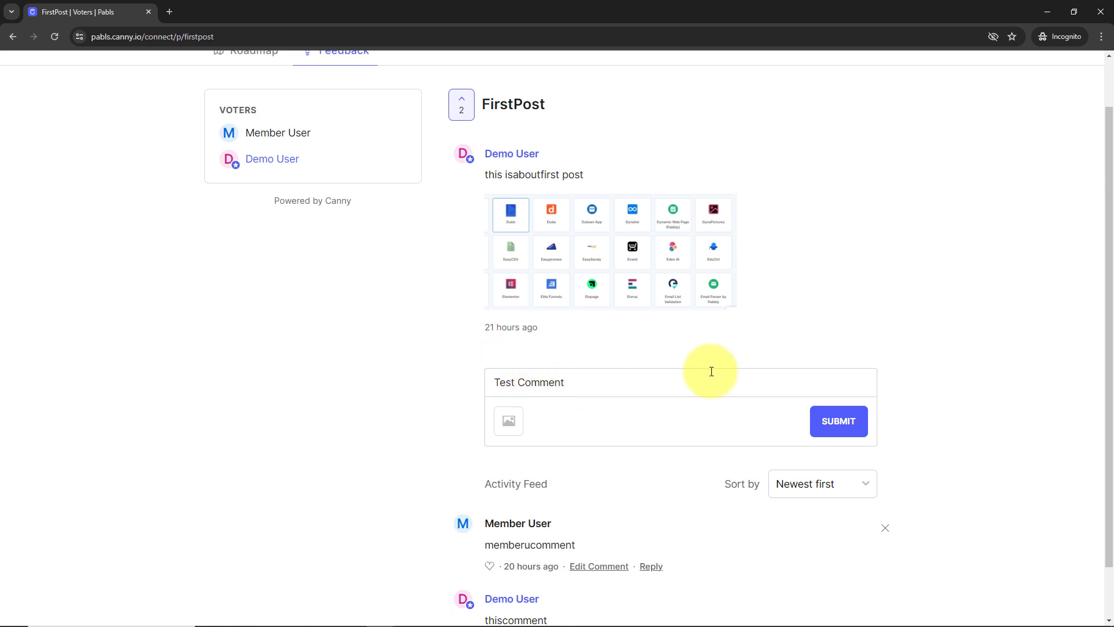
{"action": "left_click", "coordinate": [858, 423]}
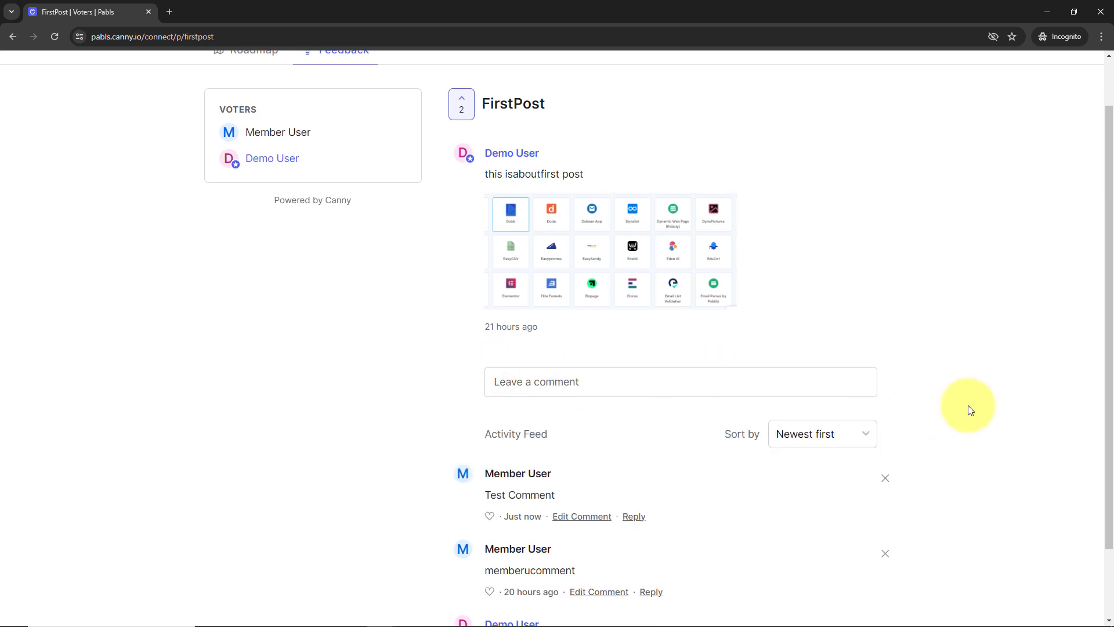
Check the new comment's text and author in the FirstPost activity feed.
{"action": "scroll", "coordinate": [480, 373], "scroll_direction": "down", "scroll_amount": 2}
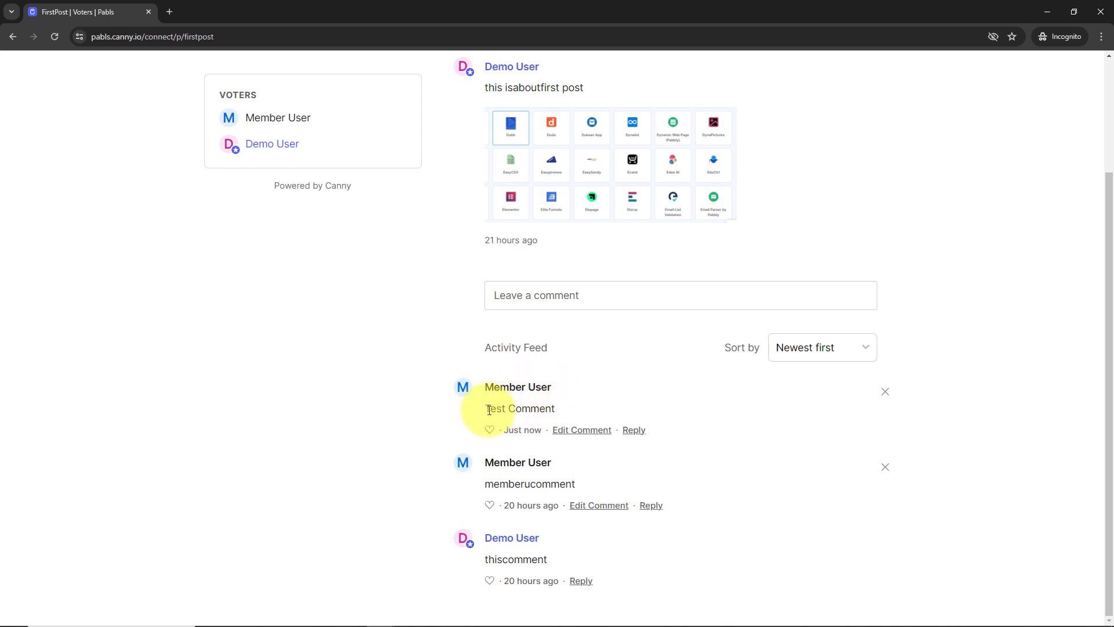
{"action": "left_click_drag", "start_coordinate": [485, 408], "coordinate": [927, 398]}
{"action": "left_click_drag", "start_coordinate": [485, 386], "coordinate": [589, 390]}
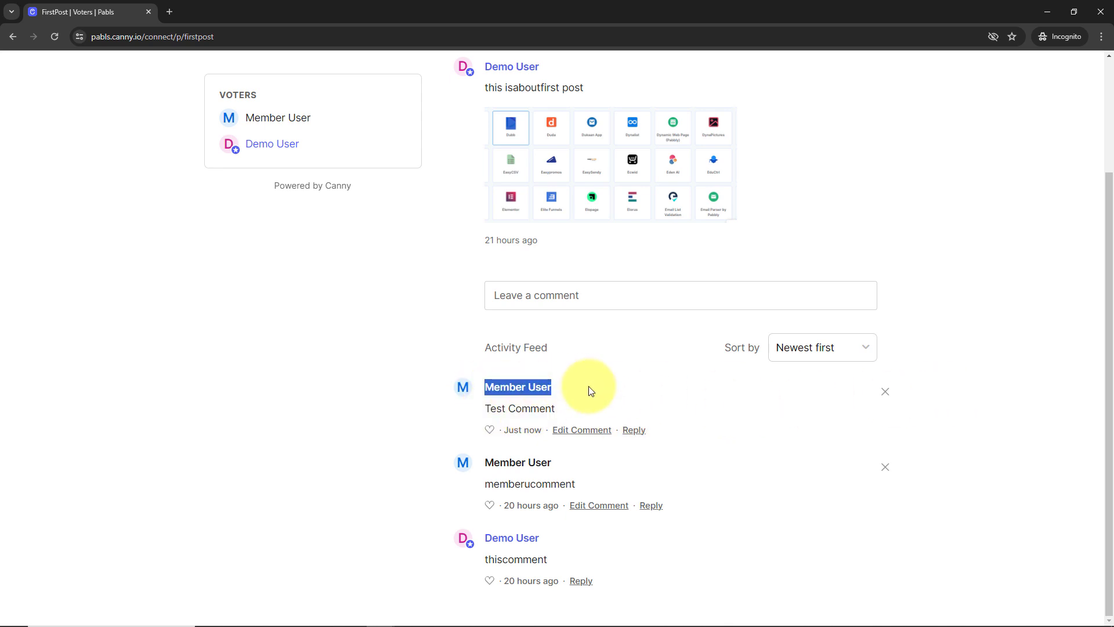
{"action": "left_click", "coordinate": [968, 347]}
{"action": "scroll", "coordinate": [960, 342], "scroll_direction": "up", "scroll_amount": 3}
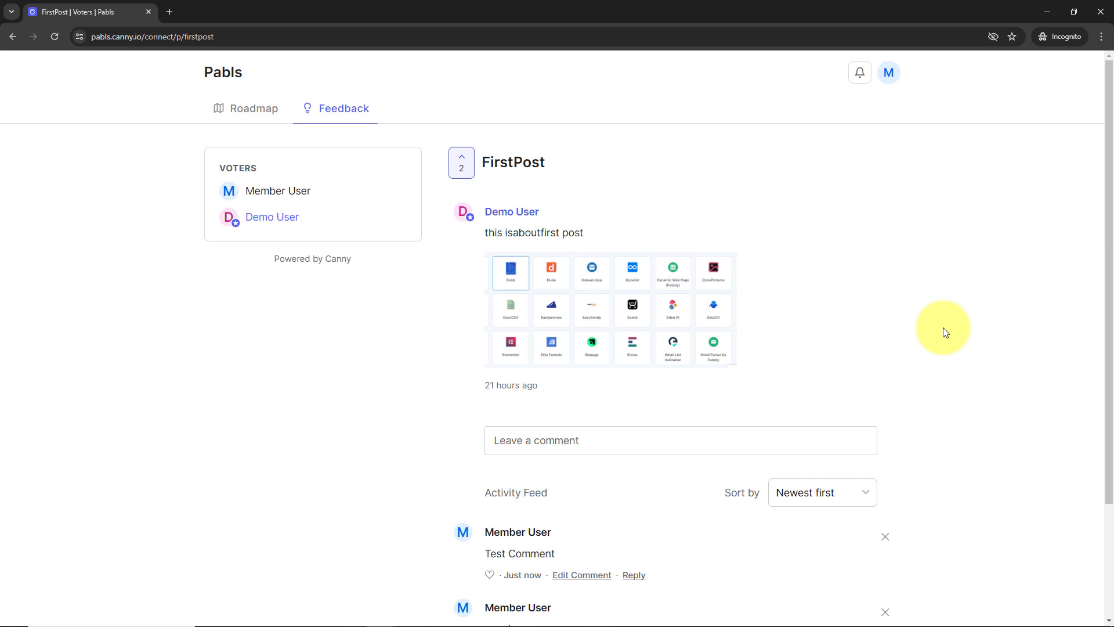
{"action": "scroll", "coordinate": [942, 327], "scroll_direction": "down", "scroll_amount": 1}
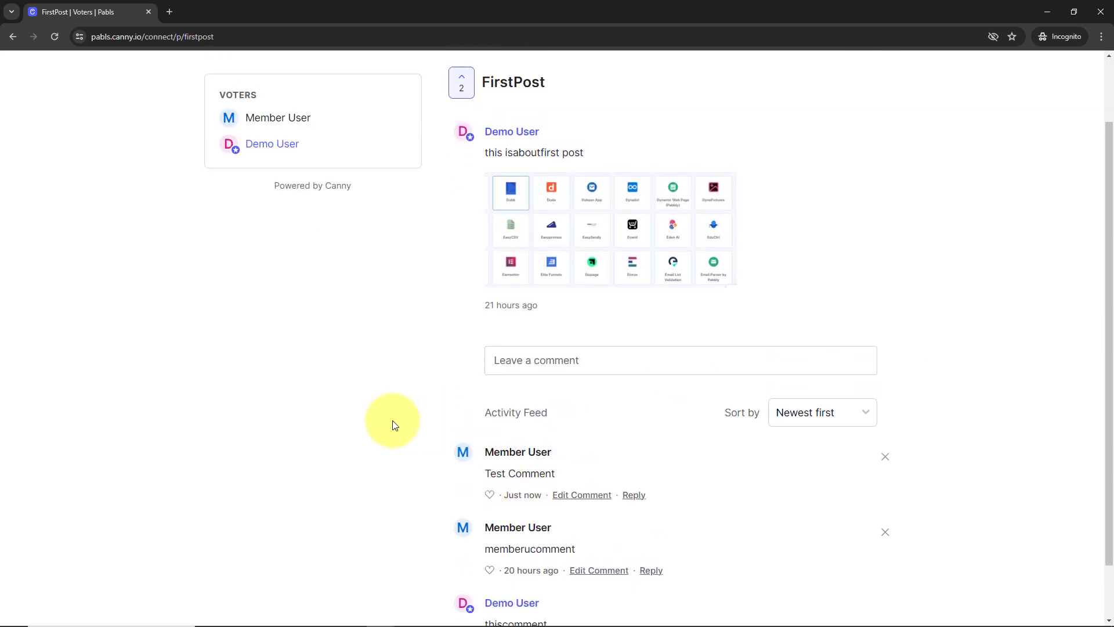
{"action": "scroll", "coordinate": [394, 424], "scroll_direction": "up", "scroll_amount": 1}
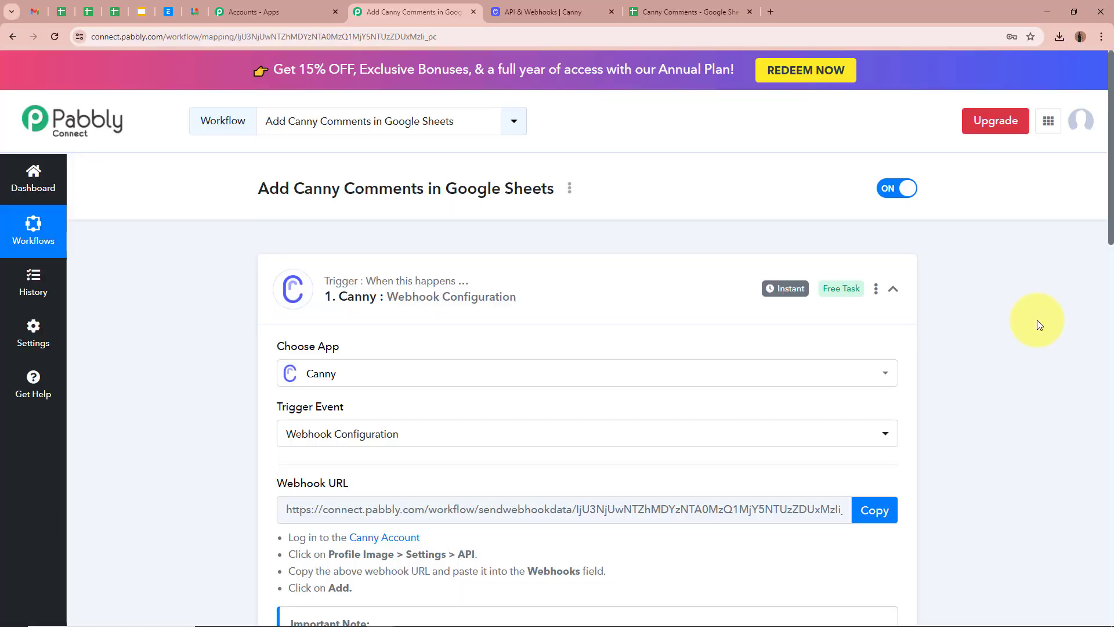
Switch back to the Pabbly Connect workflow and examine the Canny trigger's captured response fields and the event filtering note.
{"action": "scroll", "coordinate": [1036, 319], "scroll_direction": "down", "scroll_amount": 8}
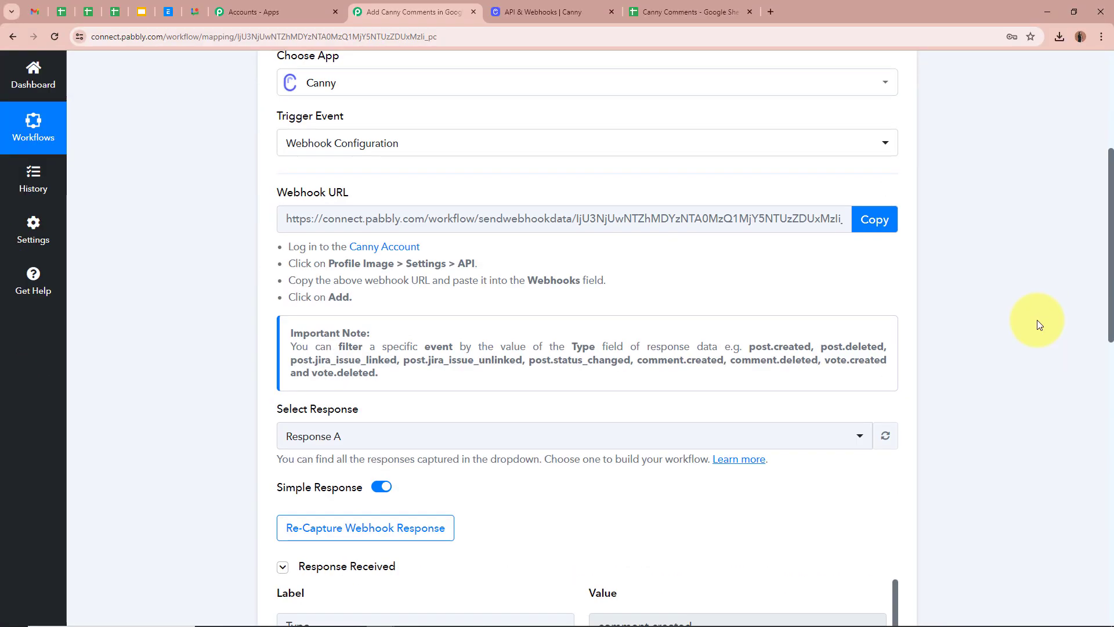
{"action": "scroll", "coordinate": [1036, 324], "scroll_direction": "down", "scroll_amount": 3}
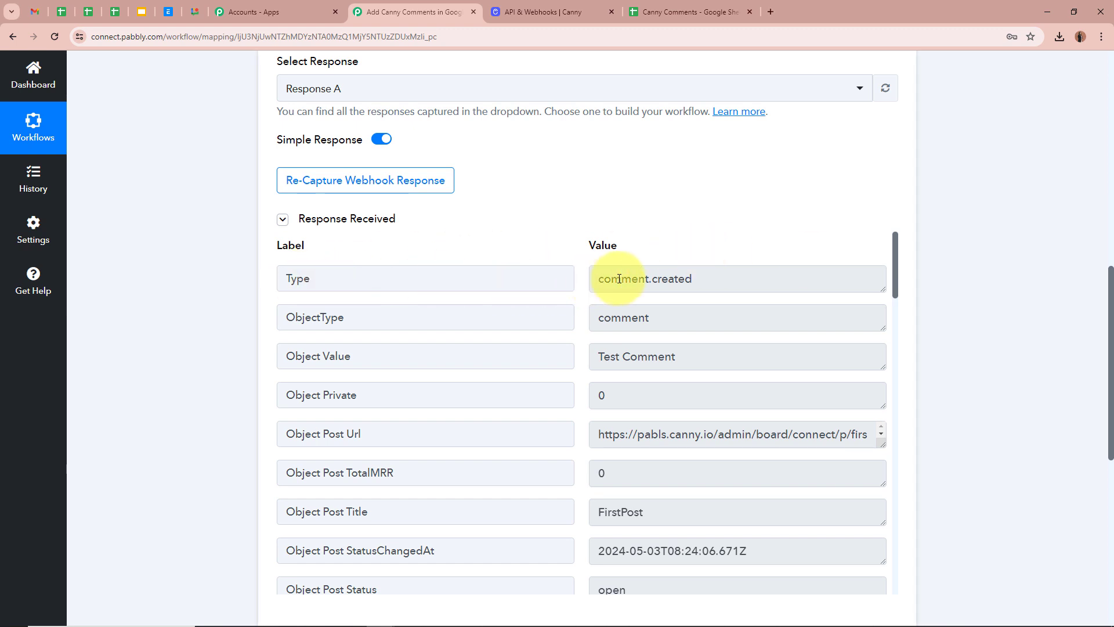
{"action": "scroll", "coordinate": [699, 279], "scroll_direction": "down", "scroll_amount": 1}
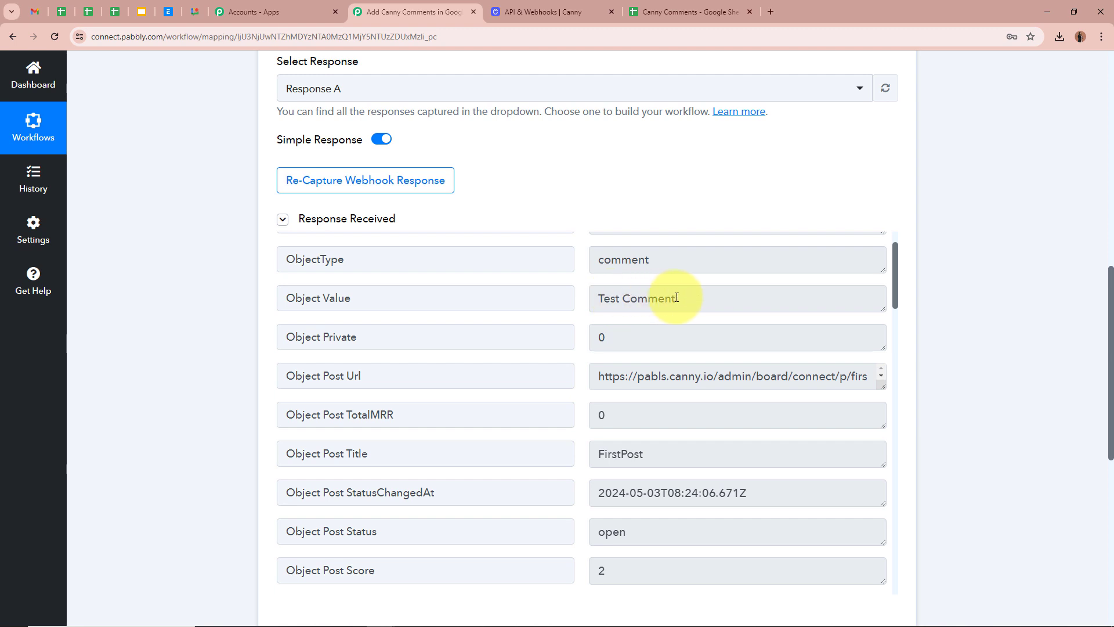
{"action": "scroll", "coordinate": [726, 360], "scroll_direction": "down", "scroll_amount": 1}
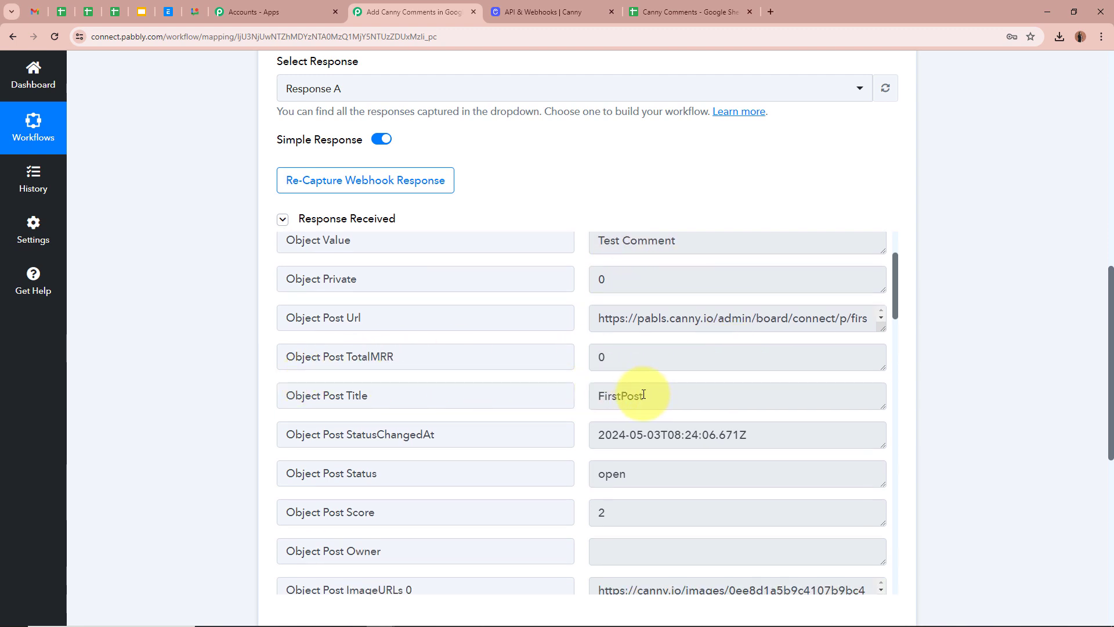
{"action": "scroll", "coordinate": [725, 423], "scroll_direction": "down", "scroll_amount": 10}
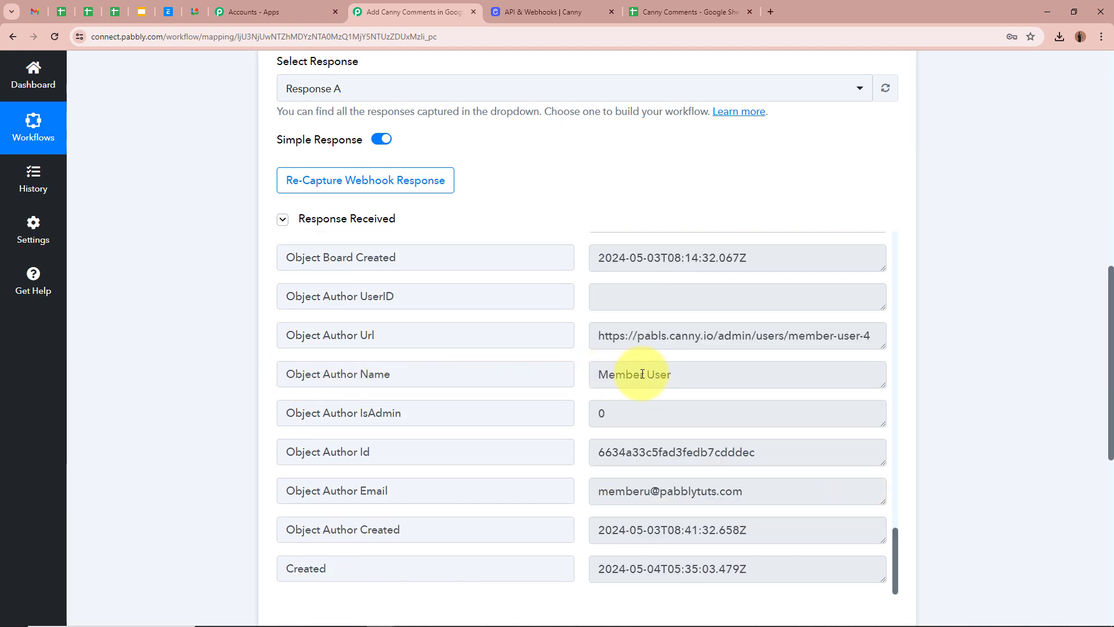
{"action": "scroll", "coordinate": [840, 443], "scroll_direction": "down", "scroll_amount": 3}
{"action": "scroll", "coordinate": [986, 413], "scroll_direction": "up", "scroll_amount": 3}
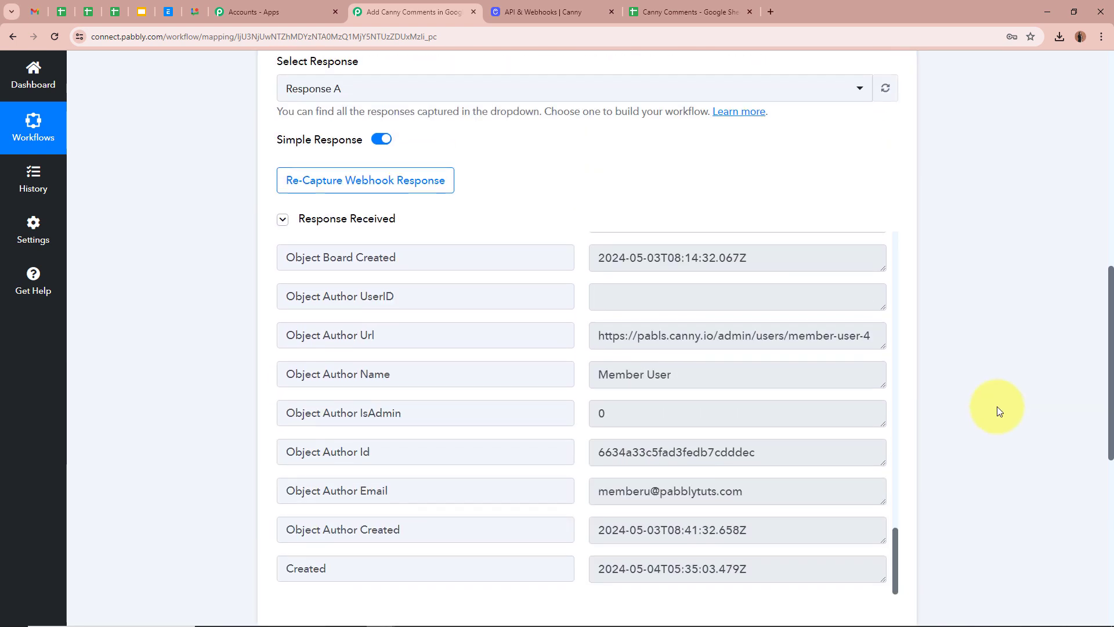
{"action": "scroll", "coordinate": [997, 406], "scroll_direction": "up", "scroll_amount": 10}
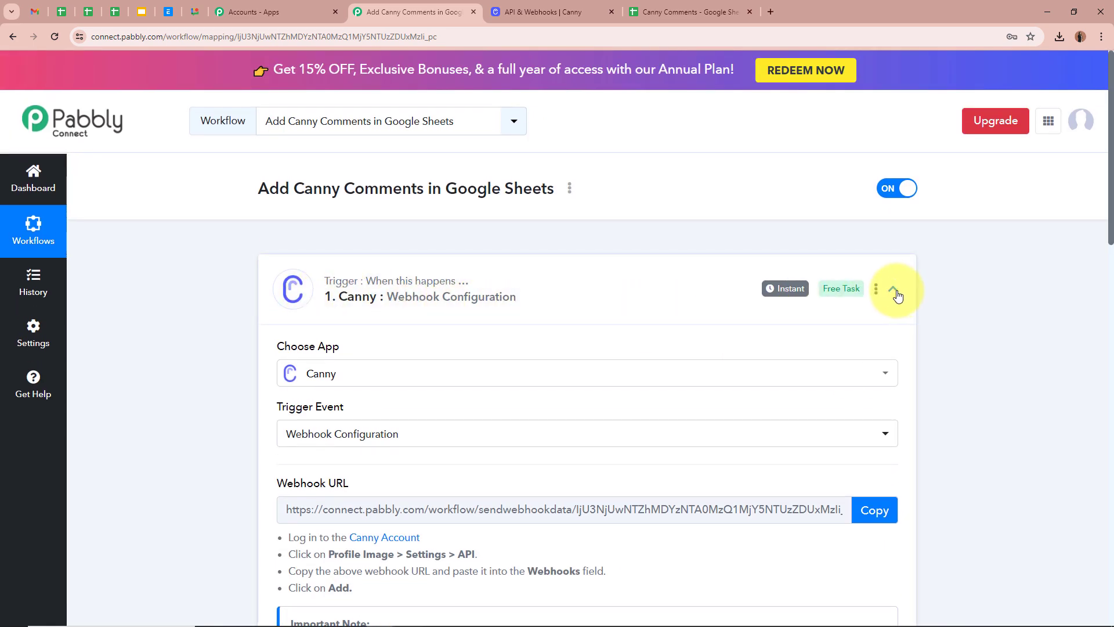
{"action": "scroll", "coordinate": [925, 381], "scroll_direction": "down", "scroll_amount": 4}
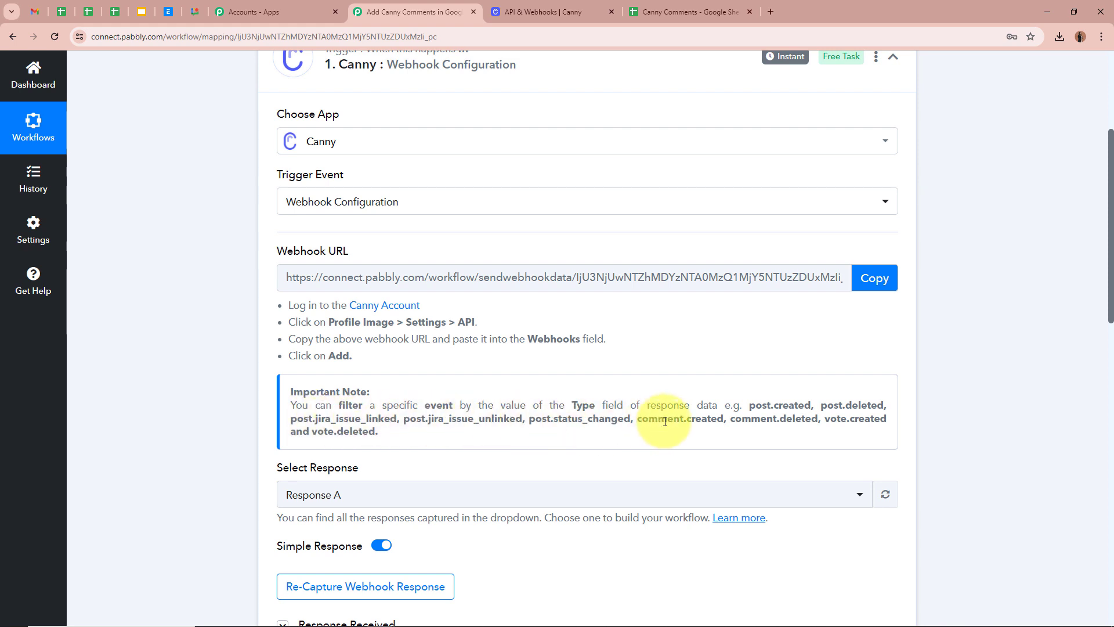
{"action": "scroll", "coordinate": [968, 360], "scroll_direction": "up", "scroll_amount": 4}
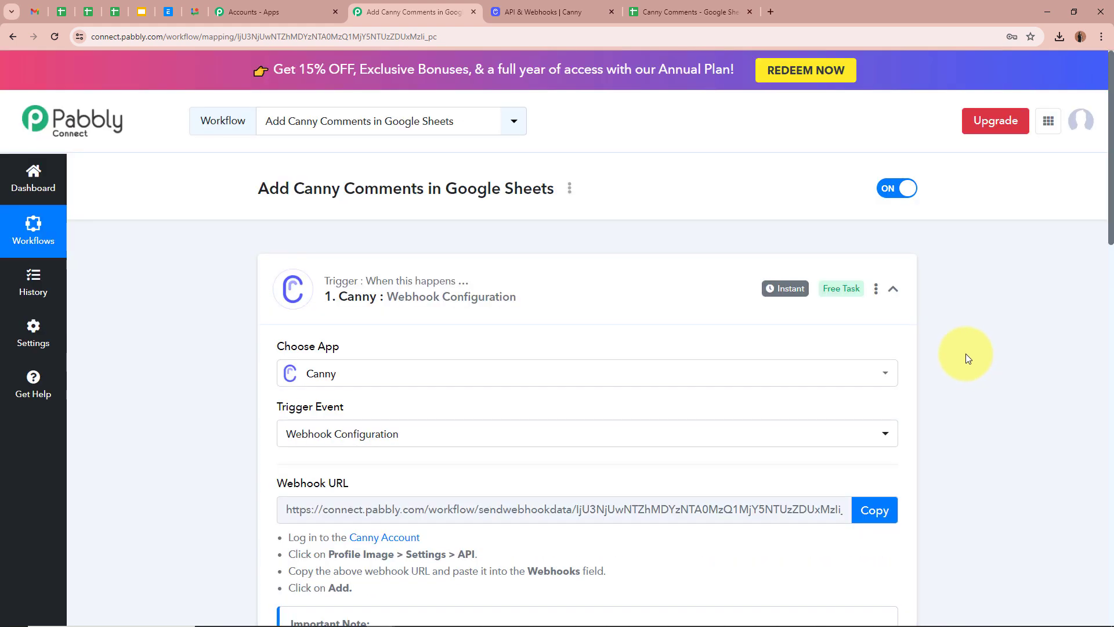
Collapse the Canny trigger and set up the action step as Filter (Pabbly) with the Filter Values event, then connect it.
{"action": "left_click", "coordinate": [894, 287]}
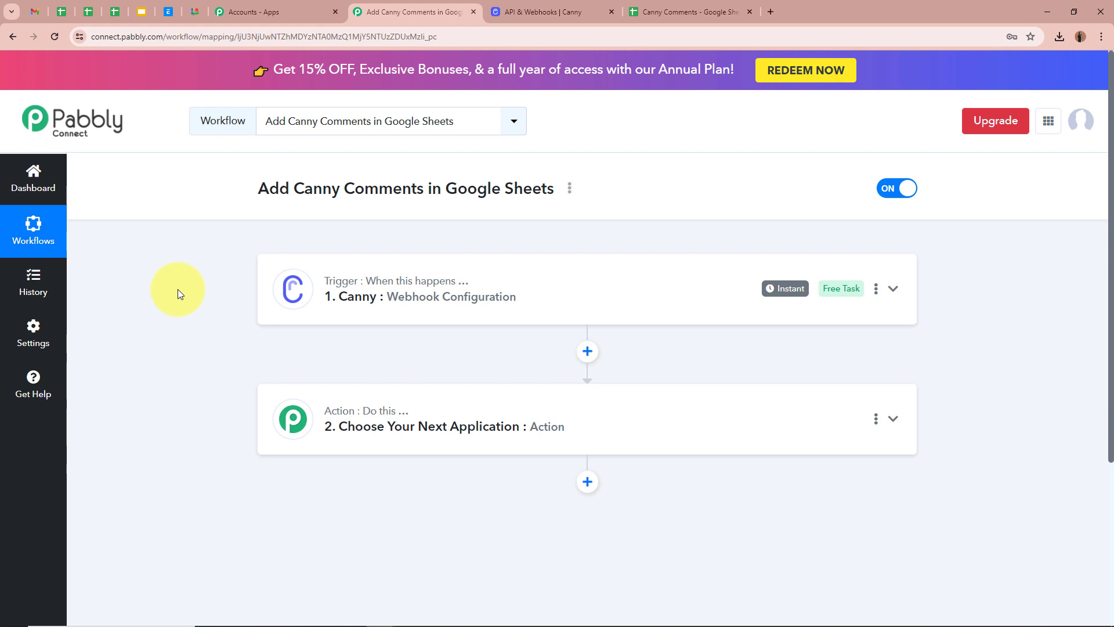
{"action": "left_click", "coordinate": [893, 418]}
{"action": "left_click", "coordinate": [363, 297]}
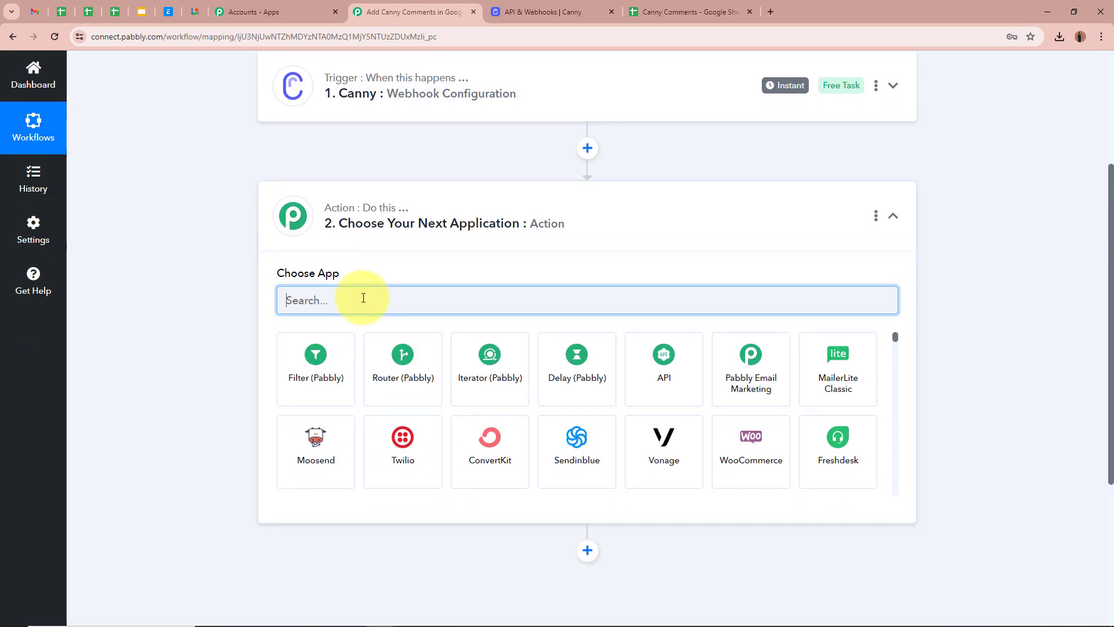
{"action": "left_click", "coordinate": [323, 374]}
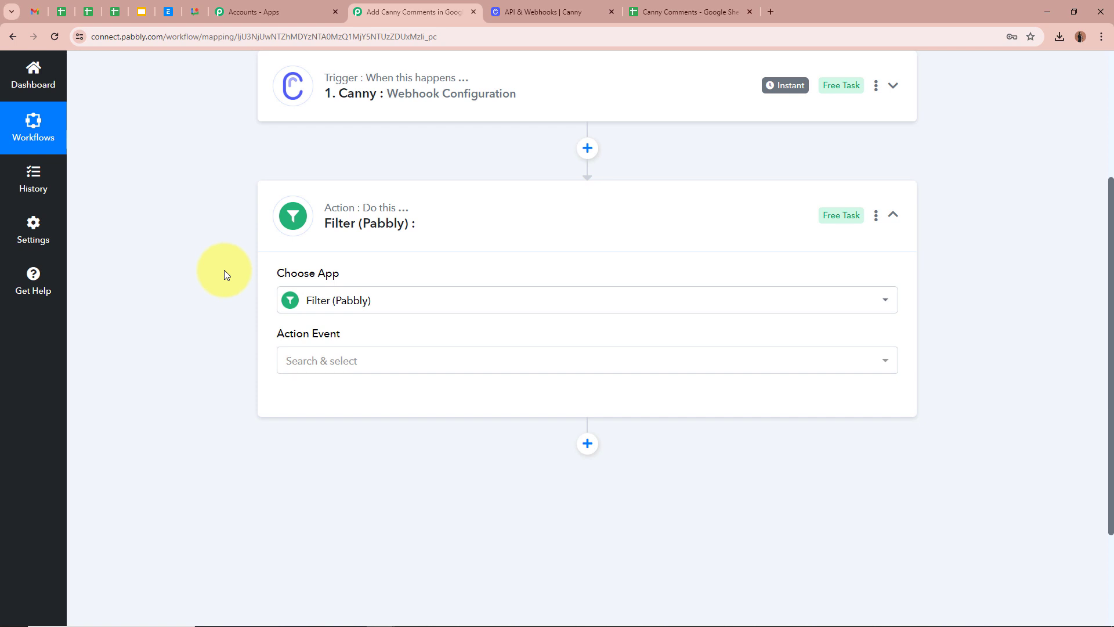
{"action": "left_click", "coordinate": [337, 361]}
{"action": "left_click", "coordinate": [354, 434]}
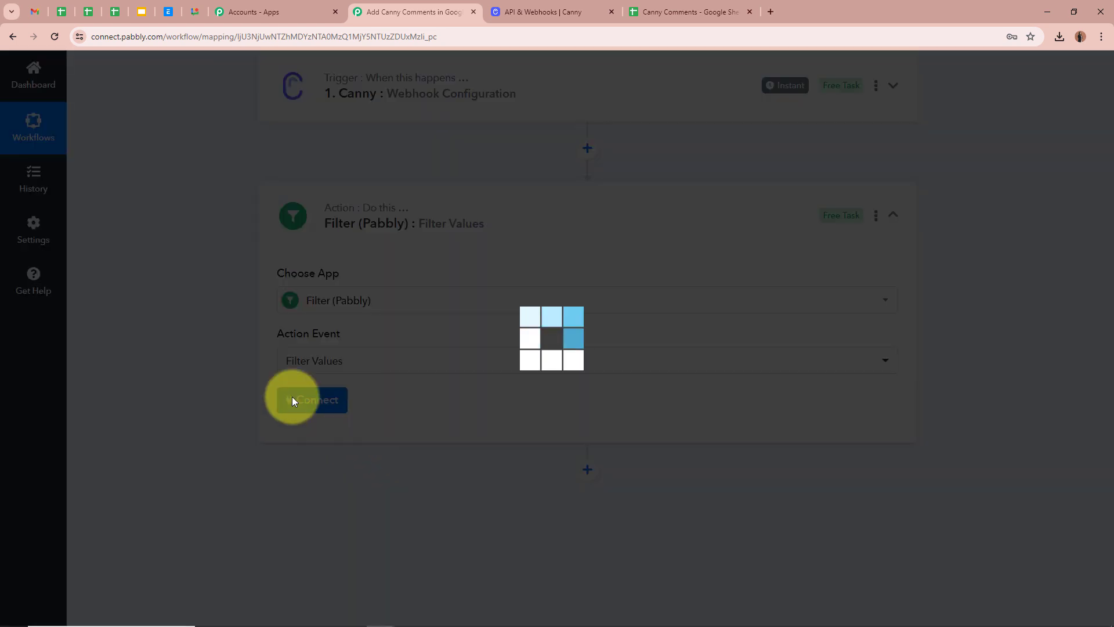
{"action": "left_click", "coordinate": [312, 399]}
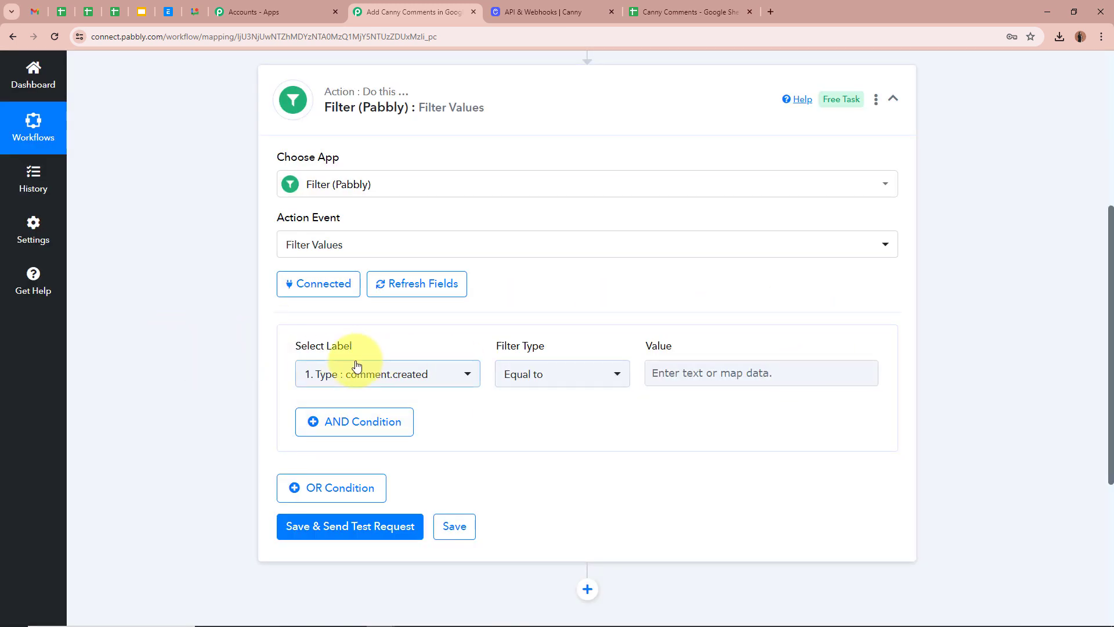
Set the filter condition's label to the Canny Type field and its filter type to Equal to.
{"action": "left_click", "coordinate": [684, 372]}
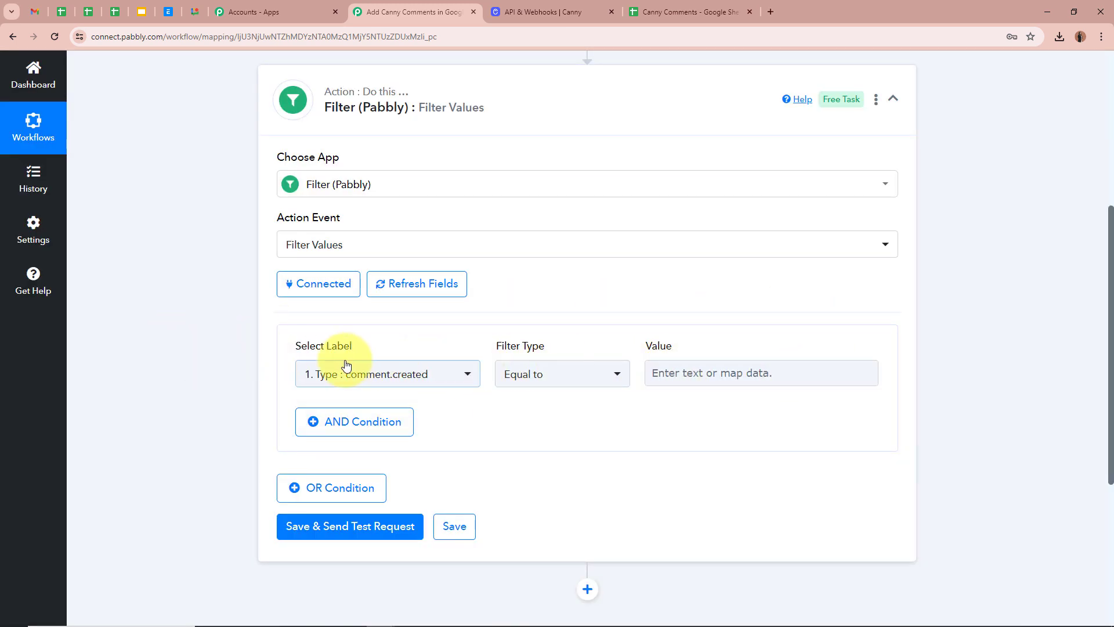
{"action": "left_click", "coordinate": [397, 365]}
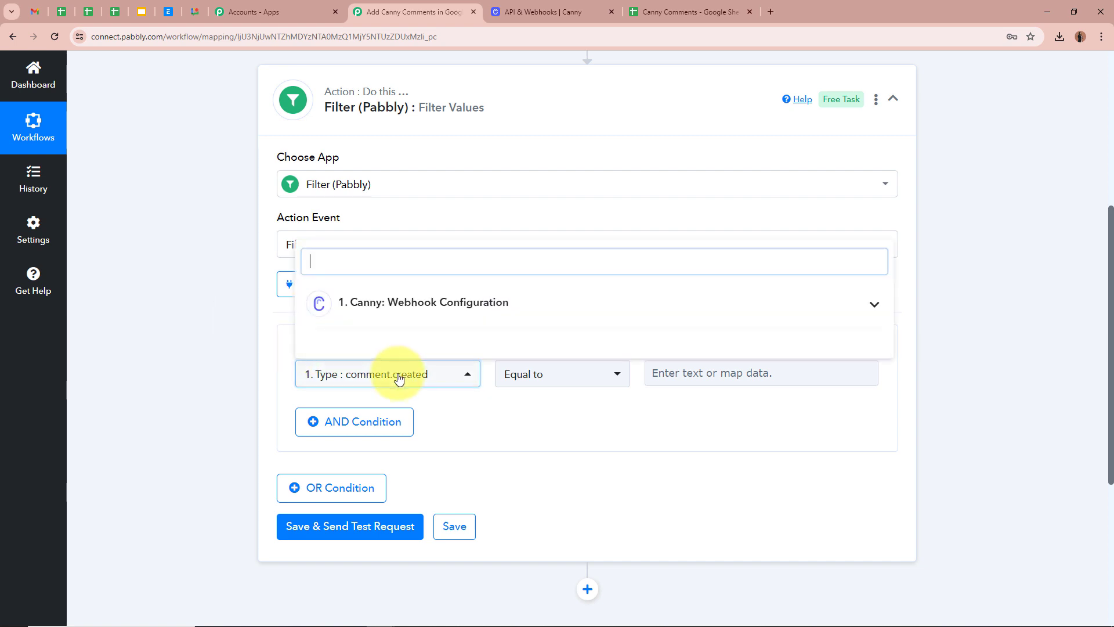
{"action": "left_click", "coordinate": [436, 302]}
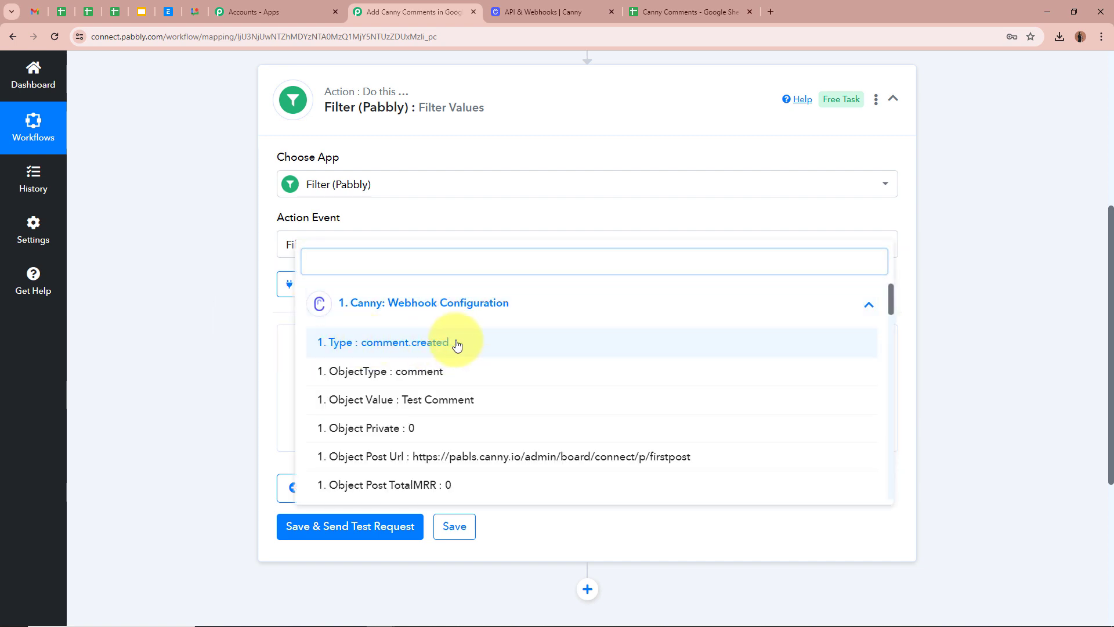
{"action": "left_click", "coordinate": [453, 342]}
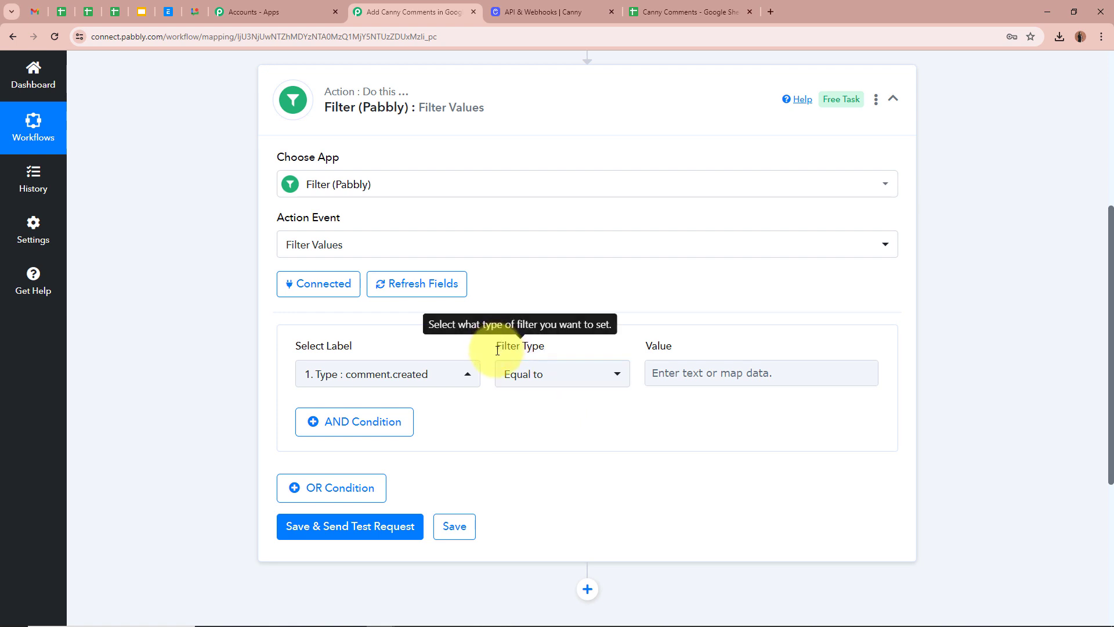
{"action": "left_click", "coordinate": [545, 376]}
{"action": "left_click", "coordinate": [588, 174]}
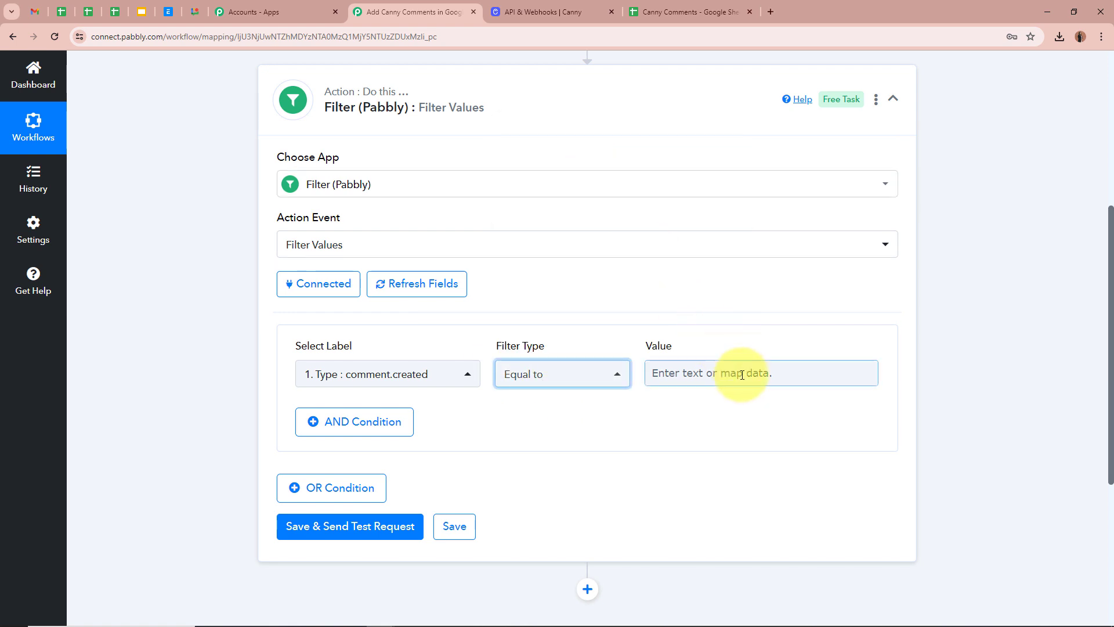
Enter comment.created as the filter condition's value.
{"action": "left_click", "coordinate": [741, 374]}
{"action": "type", "text": "cooment."}
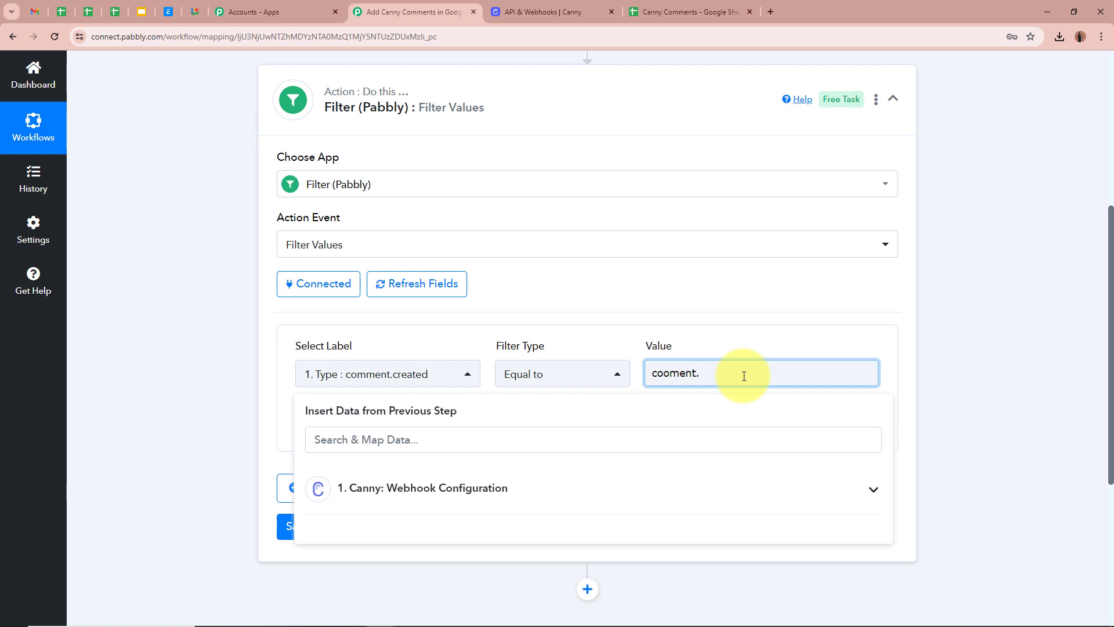
{"action": "type", "text": "created"}
{"action": "key", "text": "Left"}
{"action": "key", "text": "Left"}
{"action": "key", "text": "Left"}
{"action": "key", "text": "Left"}
{"action": "key", "text": "Left"}
{"action": "key", "text": "Left"}
{"action": "key", "text": "Left"}
{"action": "key", "text": "Left"}
{"action": "key", "text": "Left"}
{"action": "key", "text": "Left"}
{"action": "key", "text": "Left"}
{"action": "key", "text": "Left"}
{"action": "key", "text": "BackSpace"}
{"action": "type", "text": "m"}
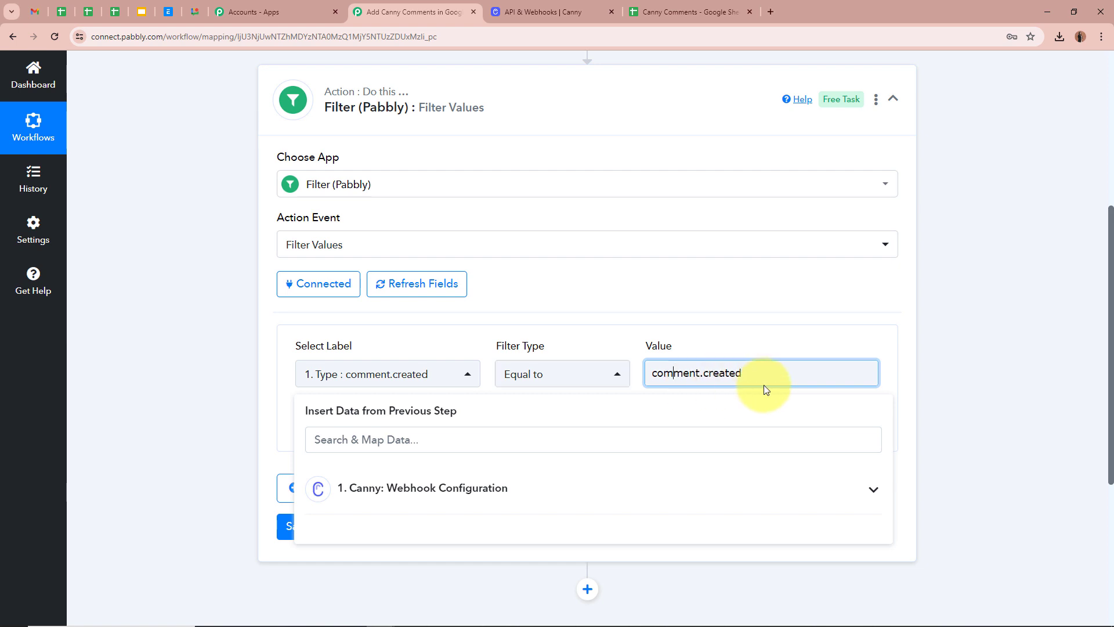
{"action": "left_click", "coordinate": [933, 378]}
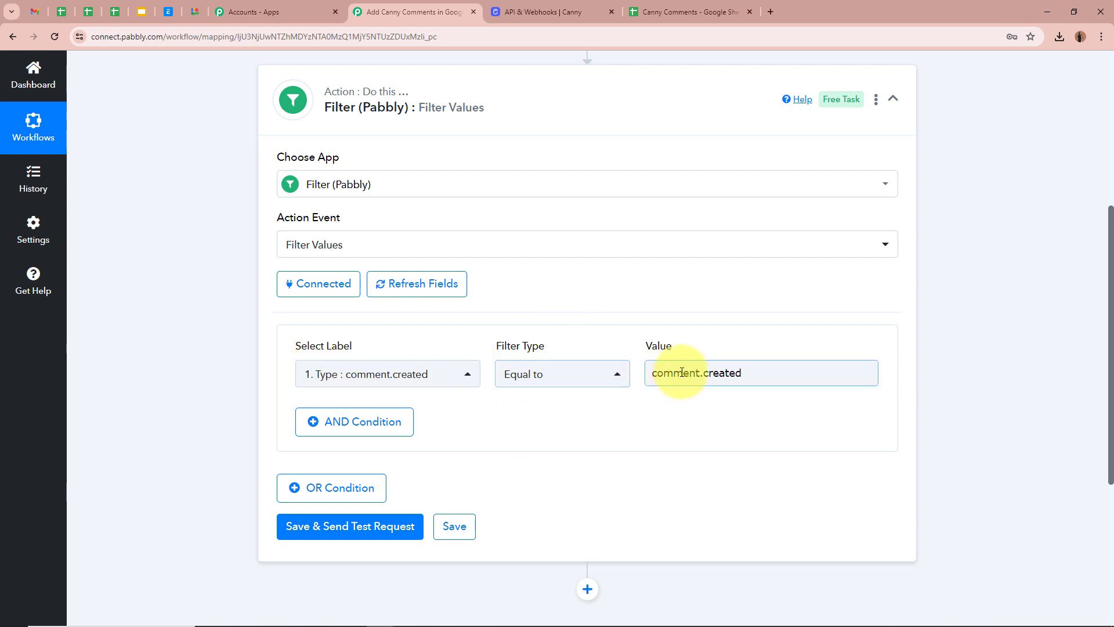
Review the filter setup, then save it and send a test request.
{"action": "scroll", "coordinate": [1021, 385], "scroll_direction": "up", "scroll_amount": 5}
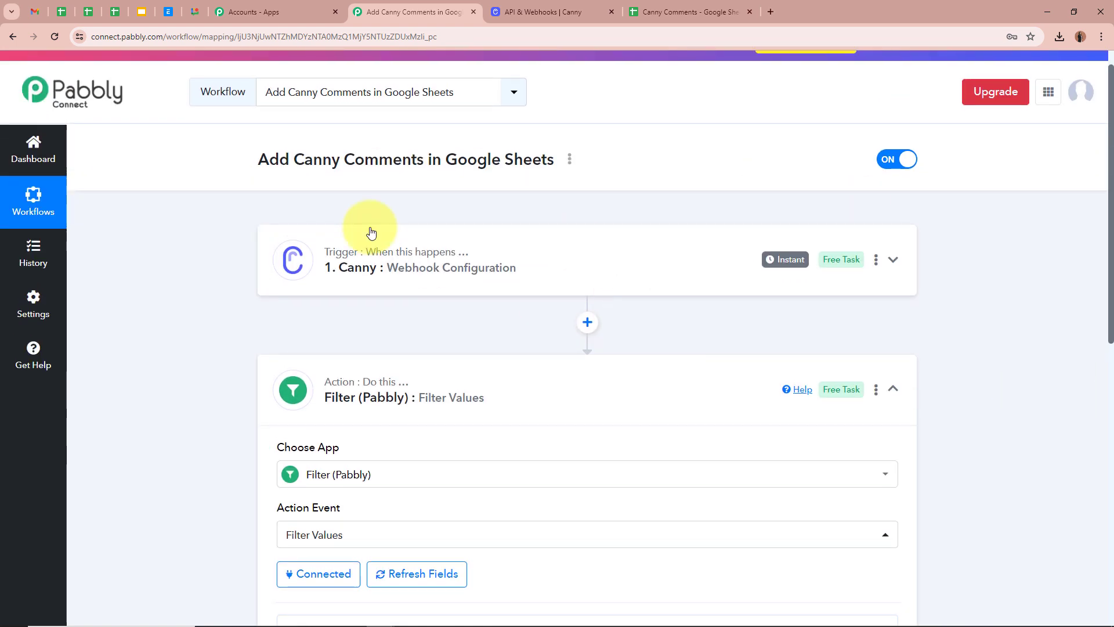
{"action": "scroll", "coordinate": [199, 381], "scroll_direction": "down", "scroll_amount": 2}
{"action": "scroll", "coordinate": [200, 381], "scroll_direction": "down", "scroll_amount": 3}
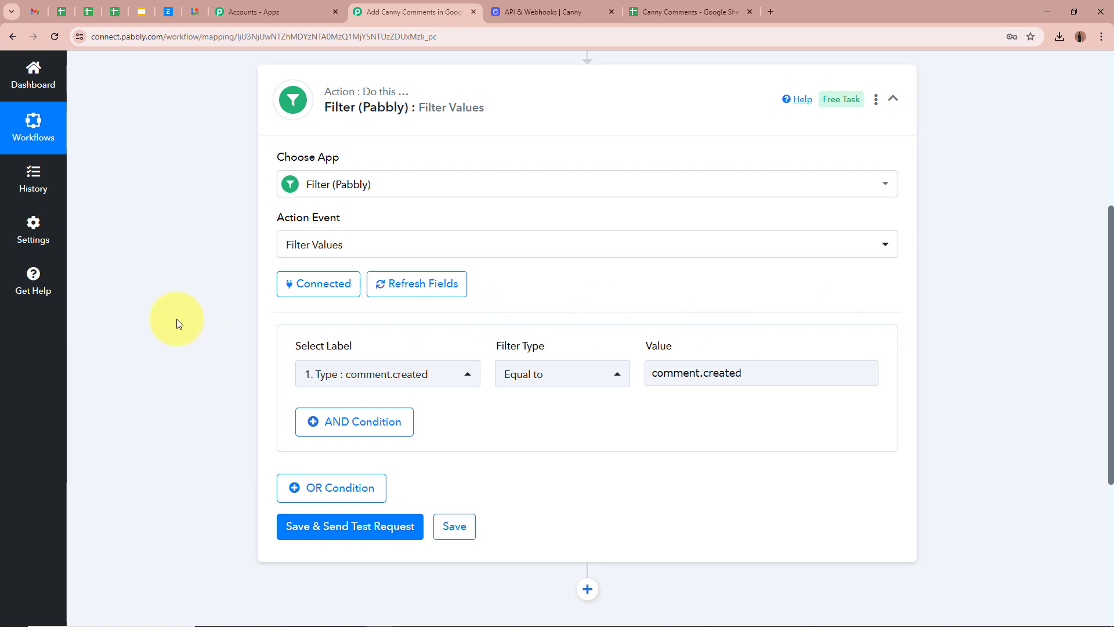
{"action": "left_click", "coordinate": [358, 535]}
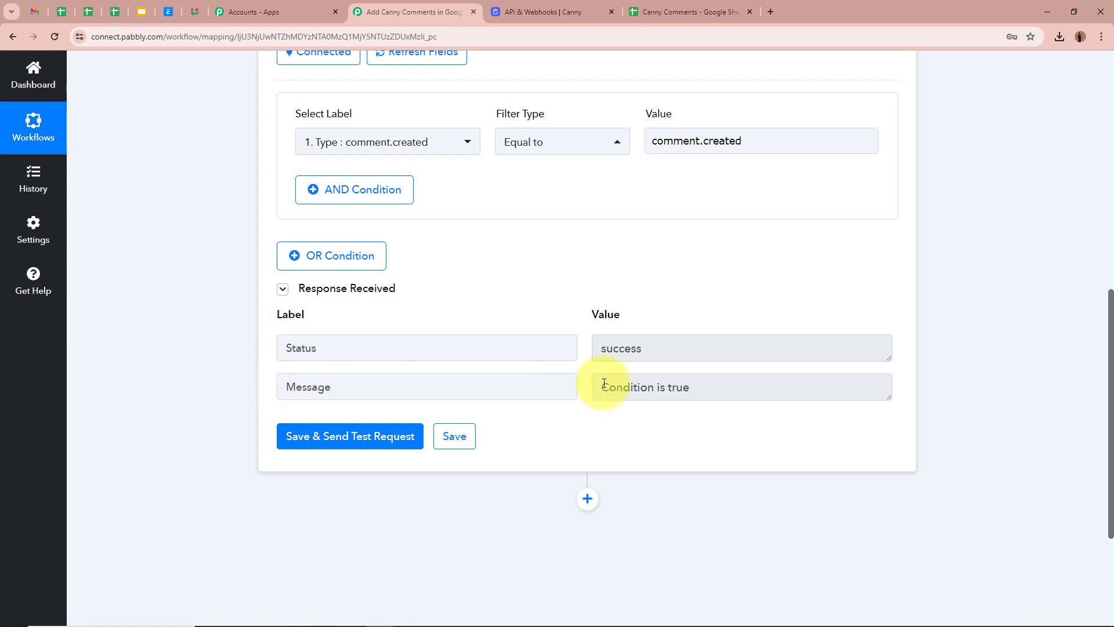
Review the filter's condition and test response, and collapse the Filter (Pabbly) step.
{"action": "scroll", "coordinate": [750, 388], "scroll_direction": "up", "scroll_amount": 1}
{"action": "scroll", "coordinate": [749, 387], "scroll_direction": "up", "scroll_amount": 2}
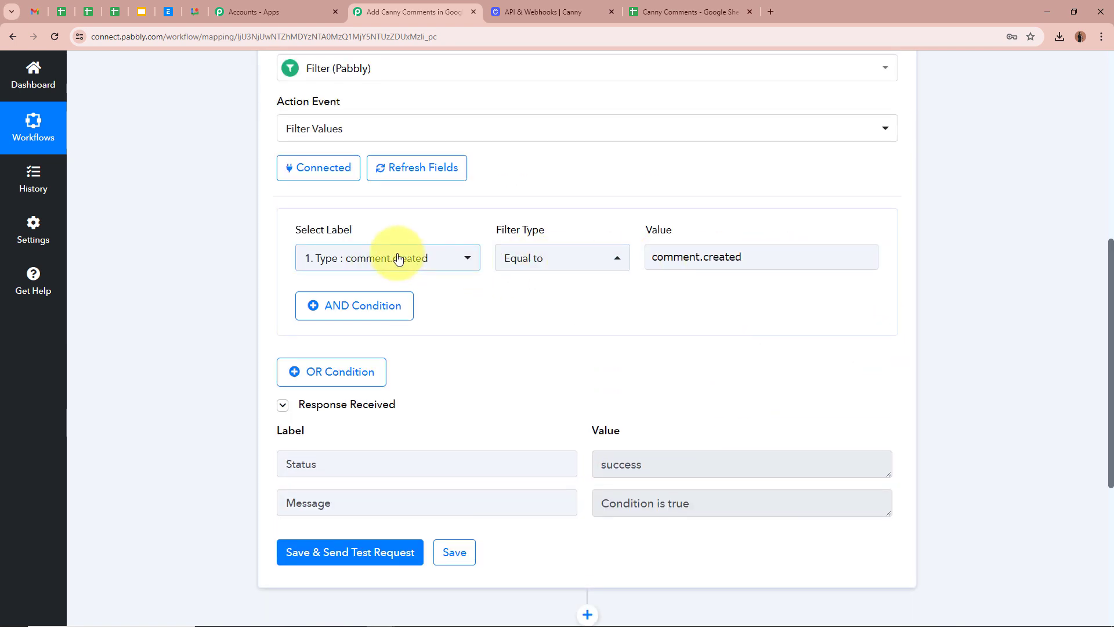
{"action": "scroll", "coordinate": [929, 283], "scroll_direction": "up", "scroll_amount": 6}
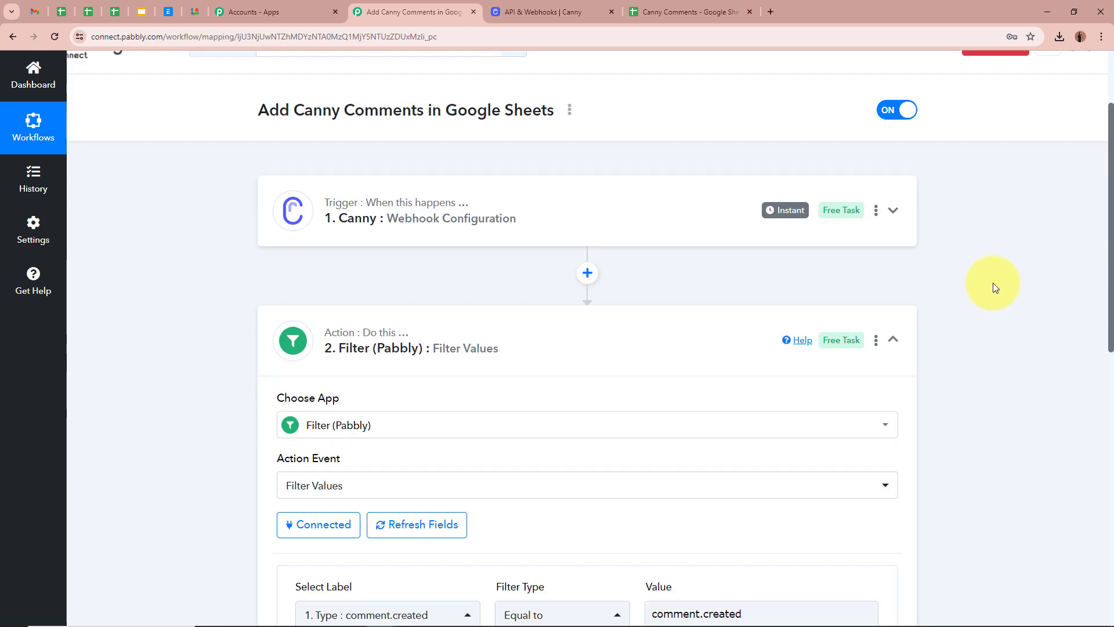
{"action": "left_click", "coordinate": [893, 391]}
{"action": "scroll", "coordinate": [965, 366], "scroll_direction": "down", "scroll_amount": 2}
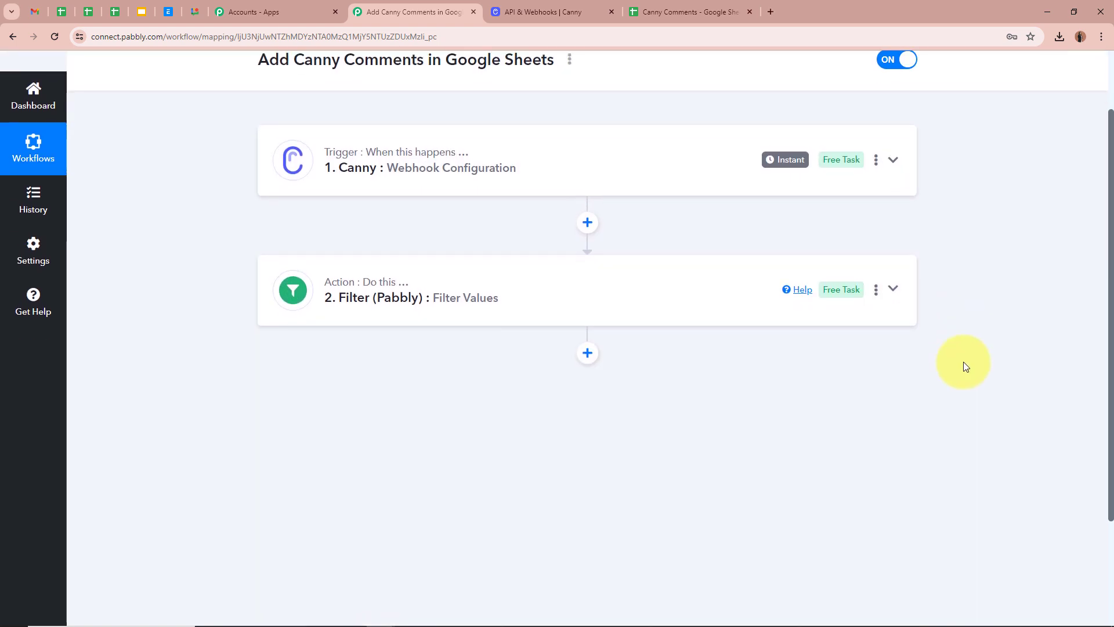
{"action": "scroll", "coordinate": [965, 365], "scroll_direction": "down", "scroll_amount": 1}
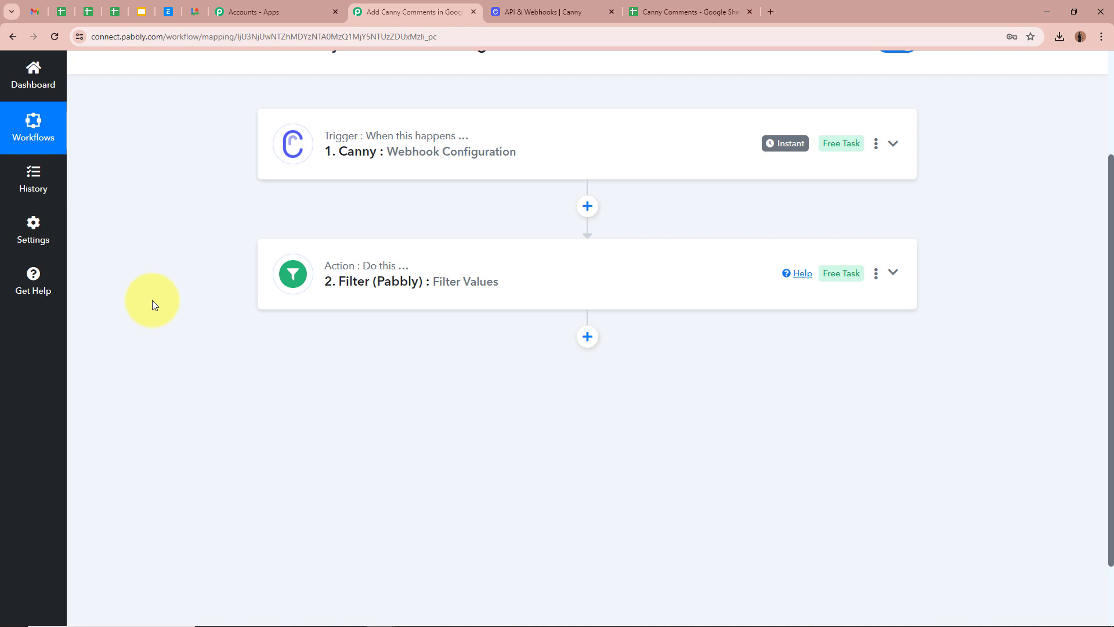
Add an action step below the filter using Google Sheets with the Add New Row event.
{"action": "left_click", "coordinate": [587, 337]}
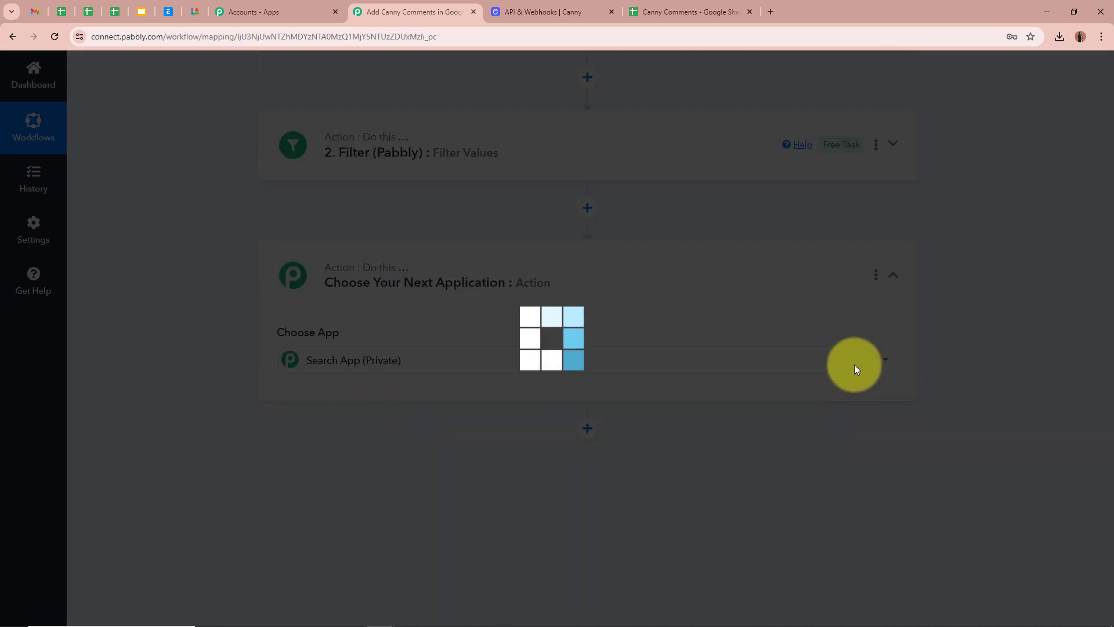
{"action": "type", "text": "G"}
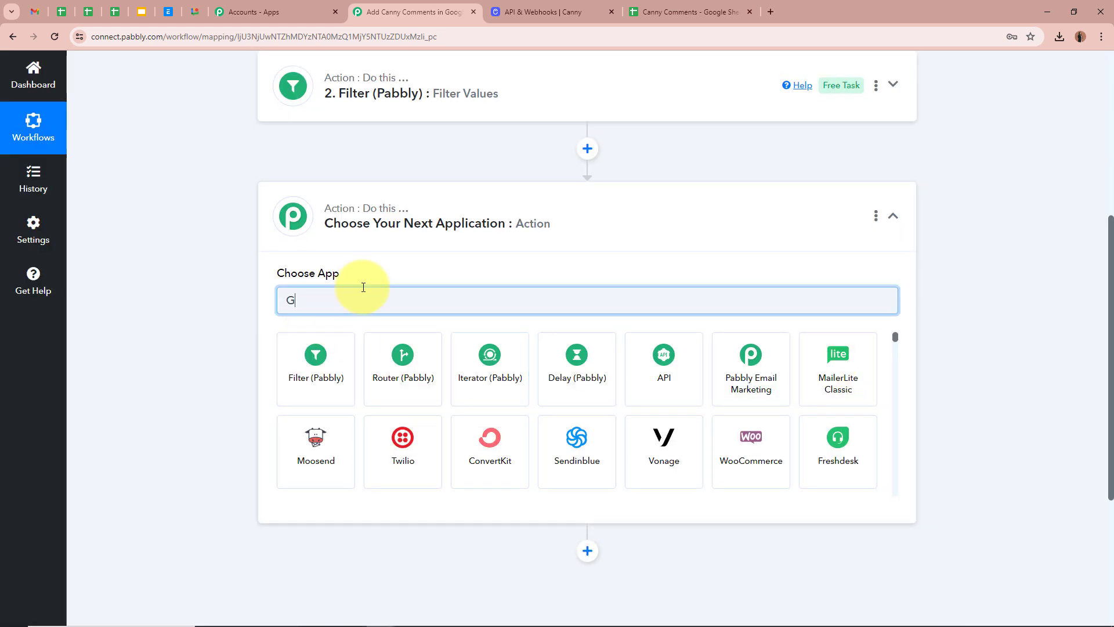
{"action": "type", "text": "oogle"}
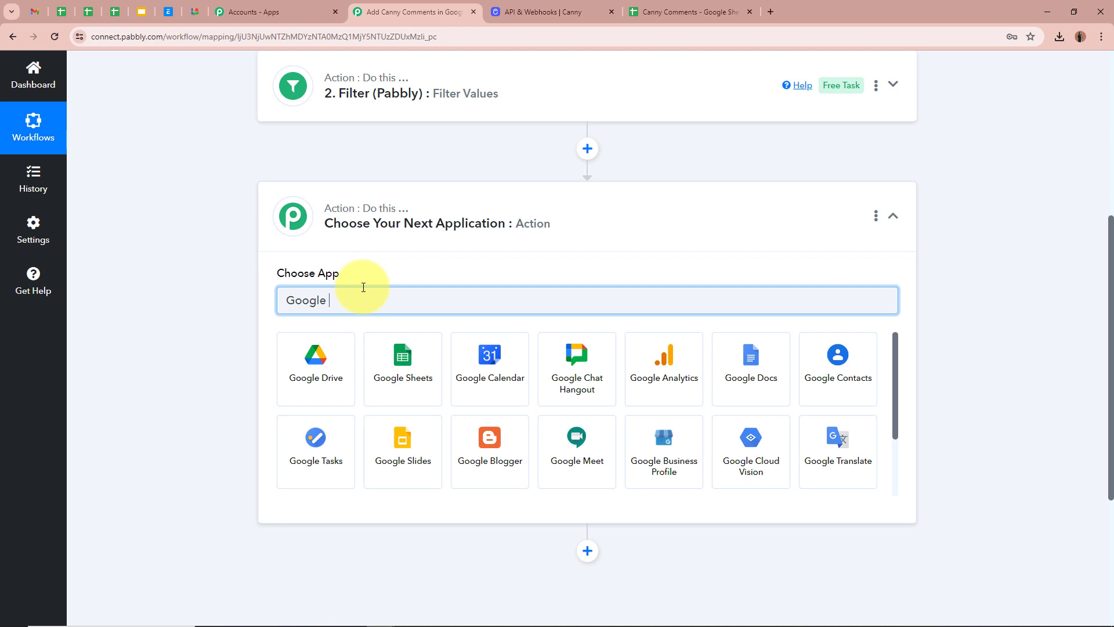
{"action": "left_click", "coordinate": [404, 359]}
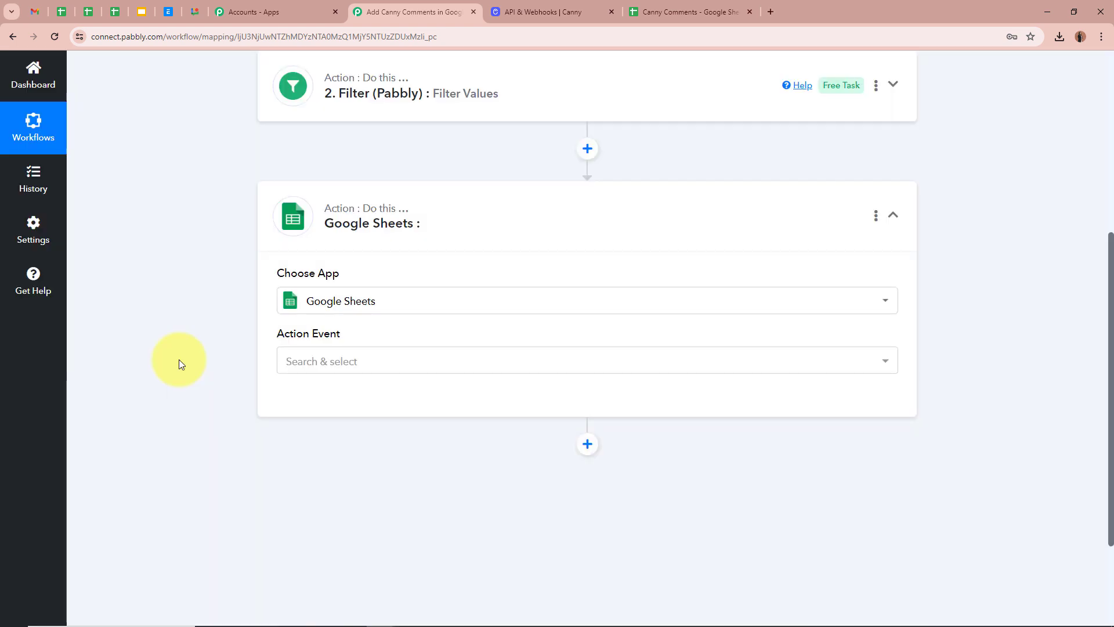
{"action": "left_click", "coordinate": [326, 360]}
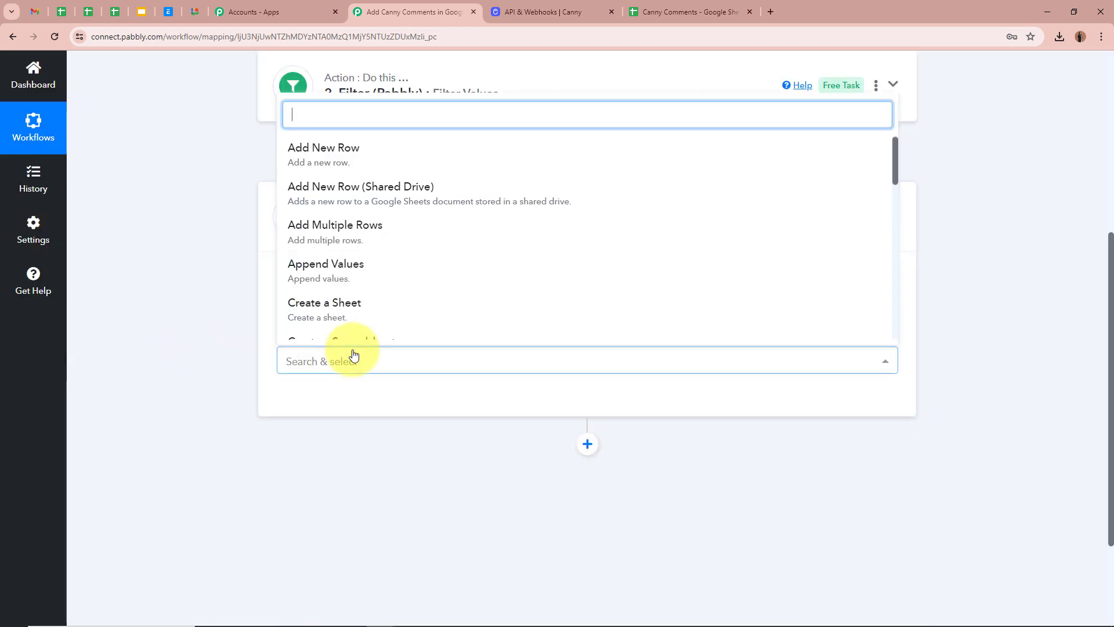
{"action": "left_click", "coordinate": [345, 151]}
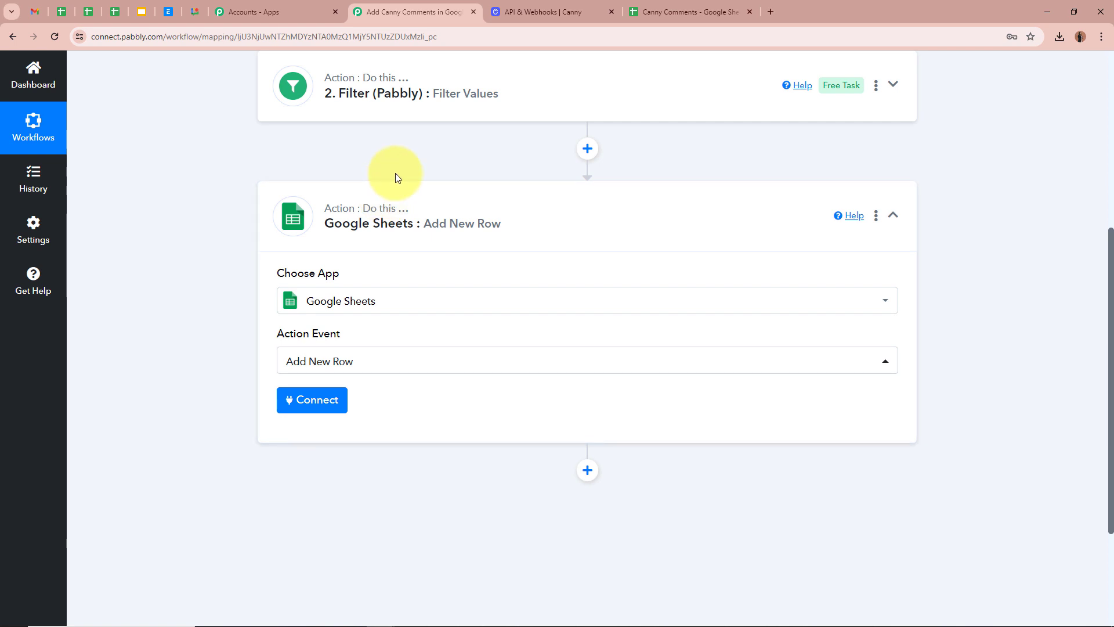
Check the Canny Comments spreadsheet, and connect the action through a new Google Sheets connection, allowing access to the Google account.
{"action": "left_click", "coordinate": [663, 8]}
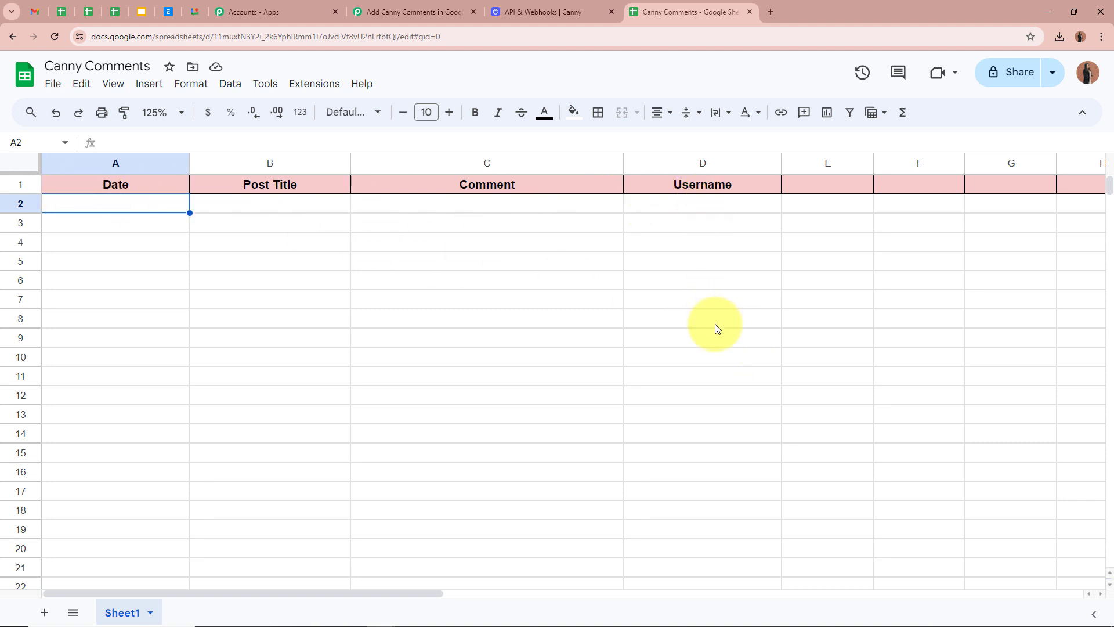
{"action": "left_click", "coordinate": [394, 12]}
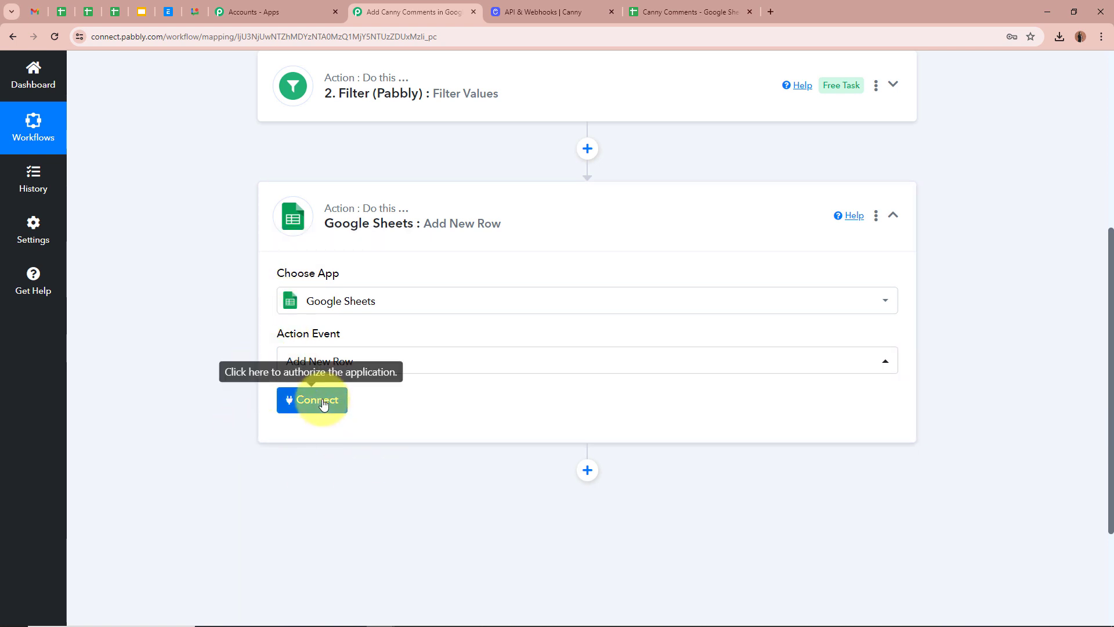
{"action": "left_click", "coordinate": [312, 399]}
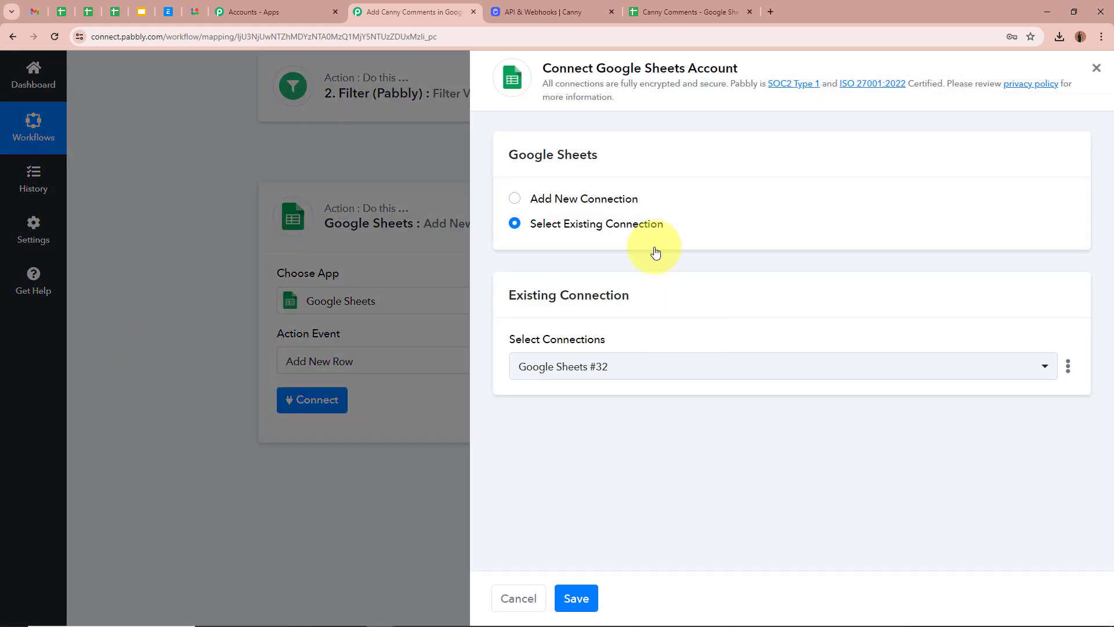
{"action": "left_click", "coordinate": [514, 198]}
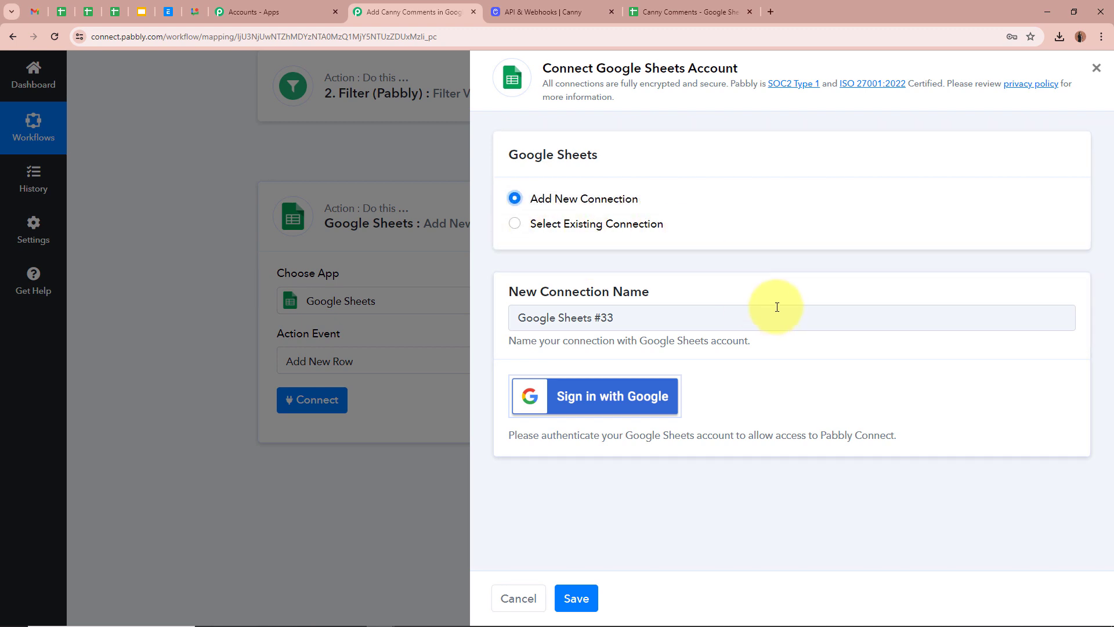
{"action": "left_click", "coordinate": [615, 396]}
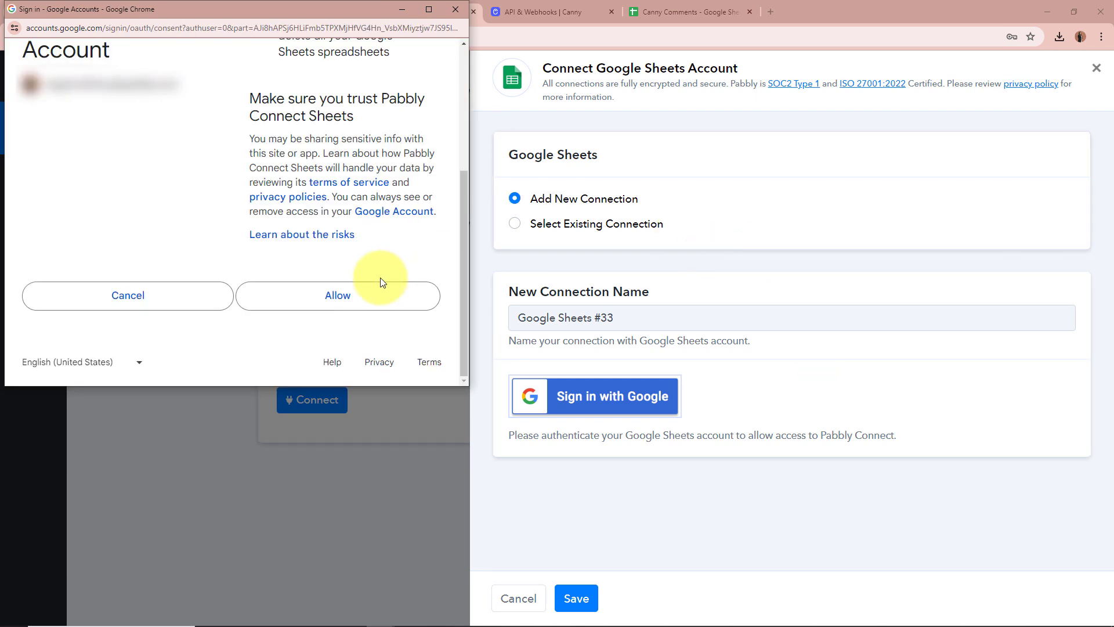
{"action": "left_click", "coordinate": [343, 297]}
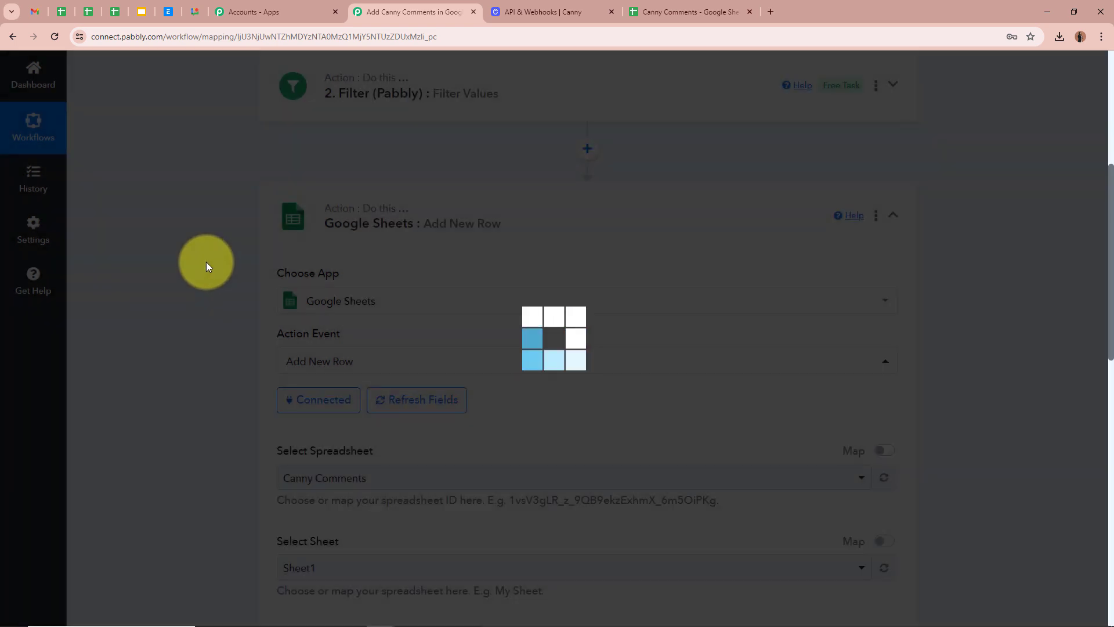
Check the spreadsheet's name in Google Sheets and select Canny Comments as the action's spreadsheet.
{"action": "scroll", "coordinate": [207, 262], "scroll_direction": "down", "scroll_amount": 4}
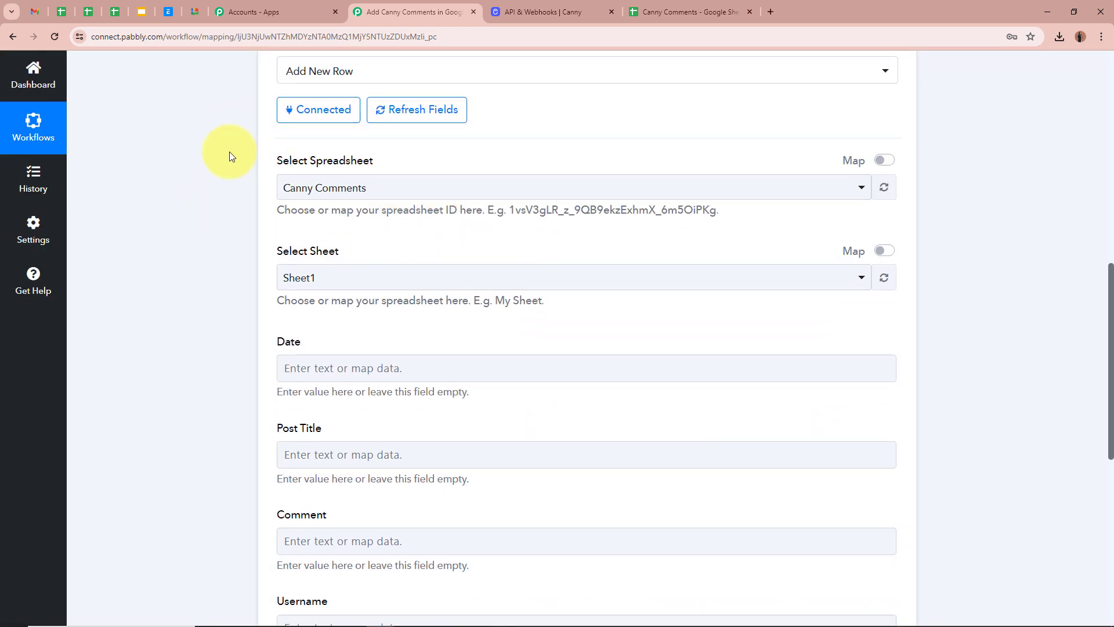
{"action": "left_click", "coordinate": [693, 12]}
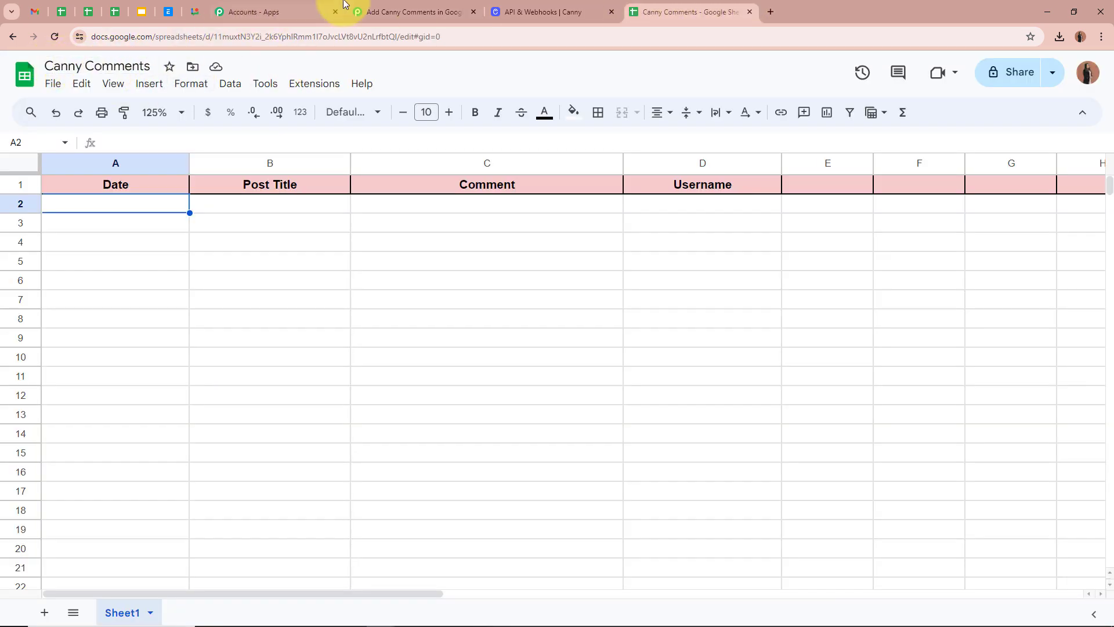
{"action": "left_click", "coordinate": [377, 11]}
{"action": "left_click", "coordinate": [385, 186]}
{"action": "left_click", "coordinate": [387, 264]}
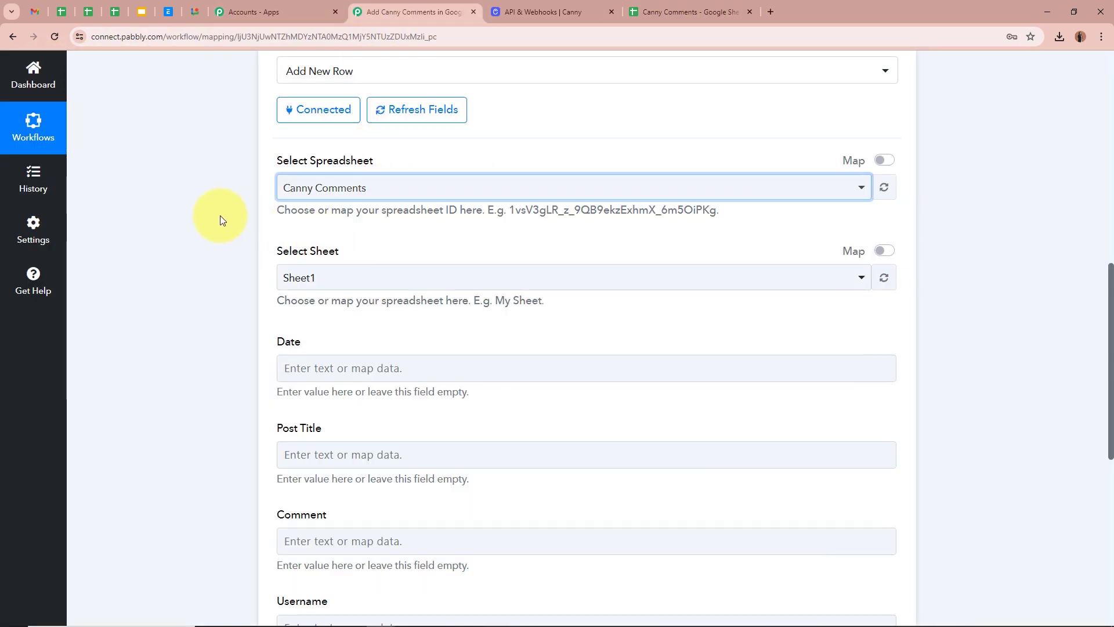
Select Sheet1 as the action's sheet and check it against the sheet name in the Canny Comments spreadsheet.
{"action": "scroll", "coordinate": [219, 214], "scroll_direction": "down", "scroll_amount": 2}
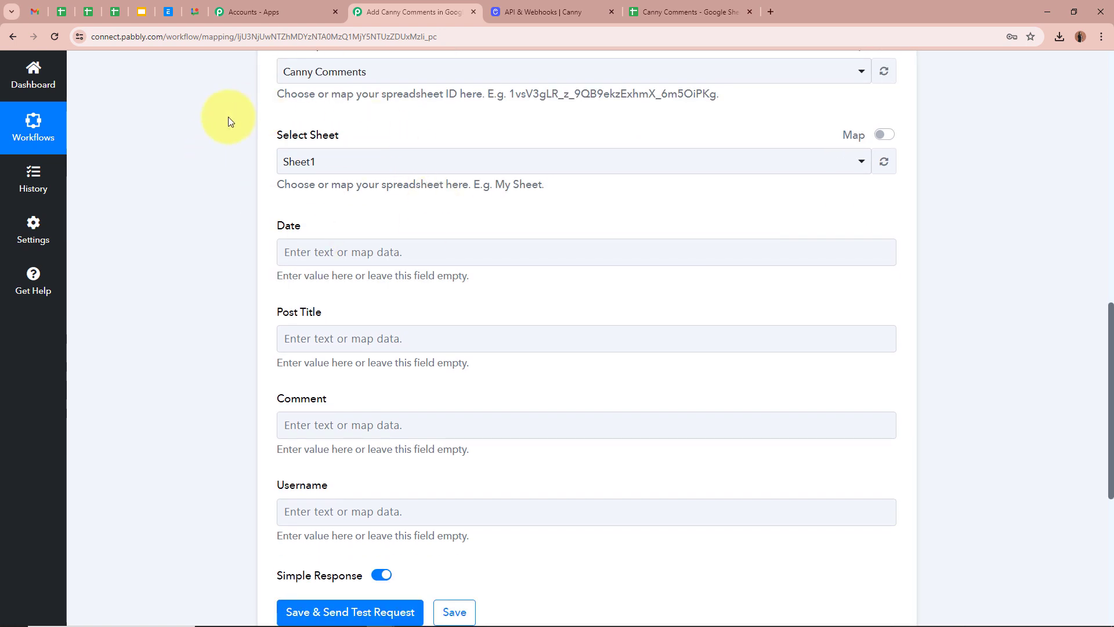
{"action": "left_click", "coordinate": [333, 162]}
{"action": "left_click", "coordinate": [428, 149]}
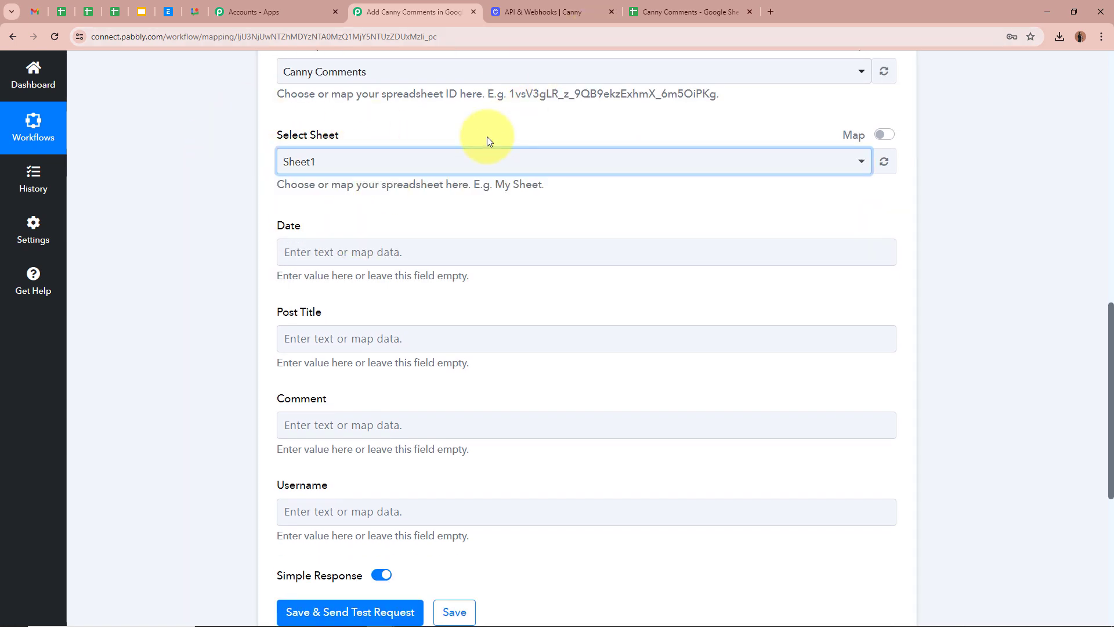
{"action": "left_click", "coordinate": [688, 12]}
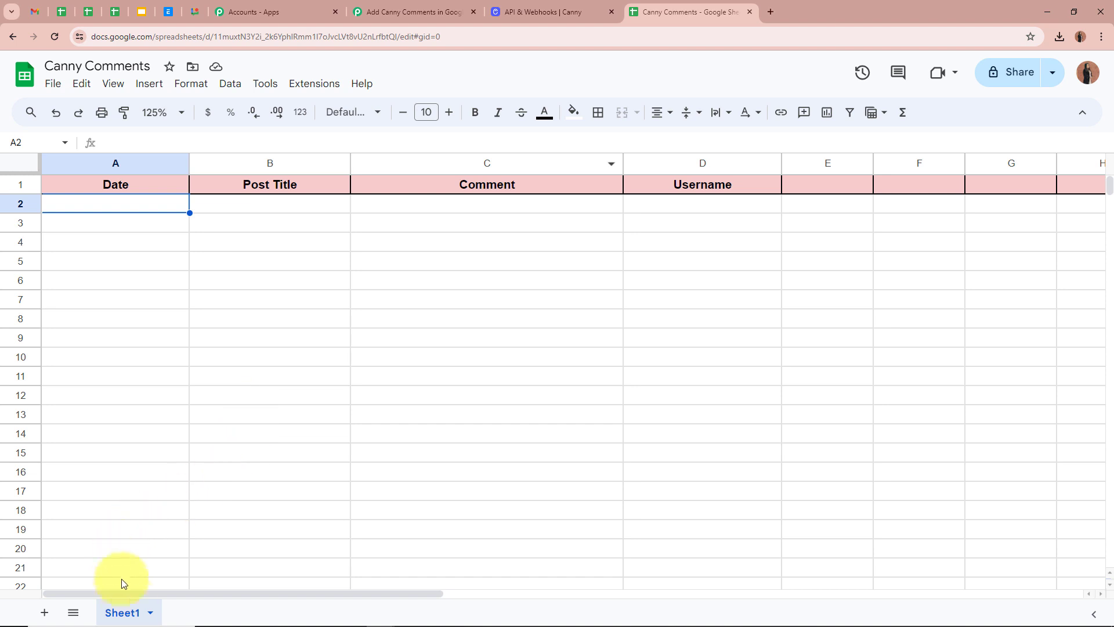
{"action": "left_click", "coordinate": [401, 6]}
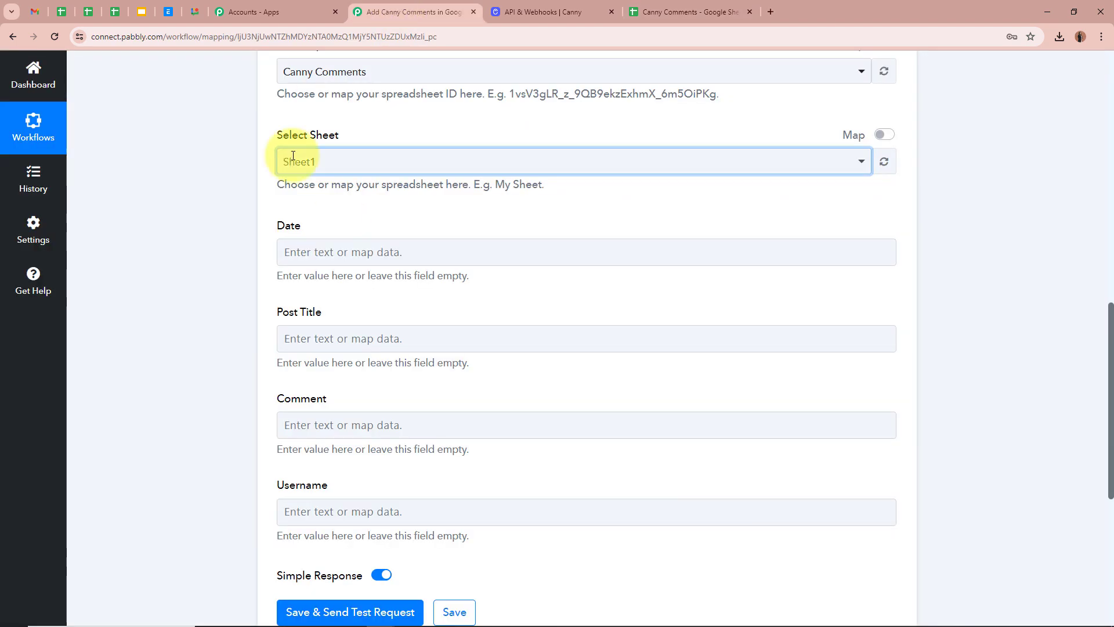
{"action": "scroll", "coordinate": [235, 242], "scroll_direction": "down", "scroll_amount": 1}
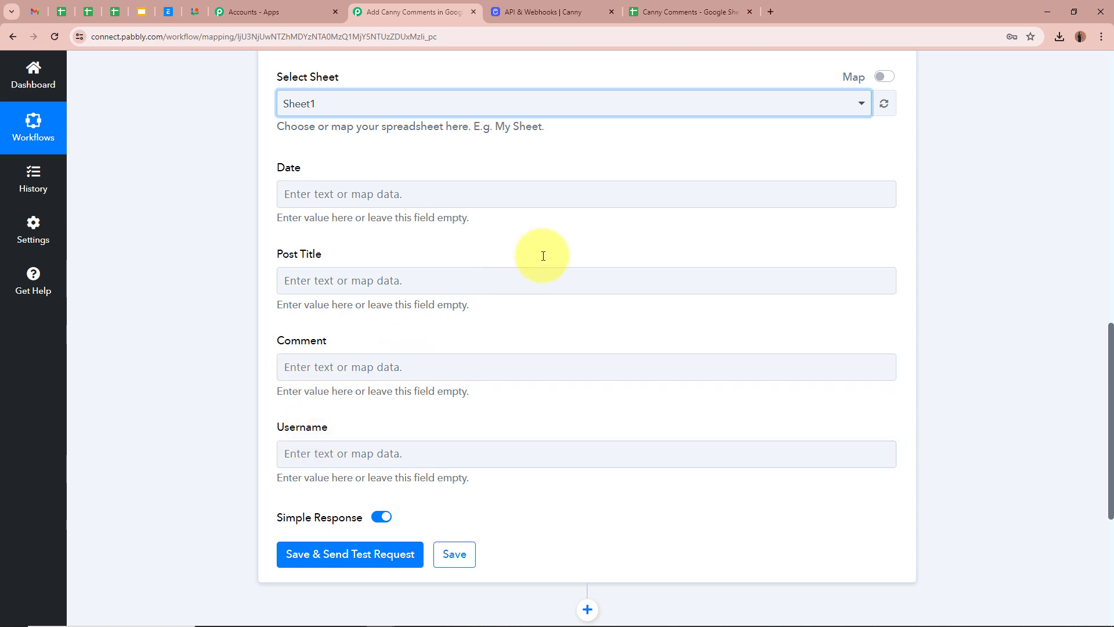
Compare the spreadsheet's Date, Post Title, Comment and Username headers with the action's fields, and review the workflow's preceding steps.
{"action": "left_click", "coordinate": [705, 10]}
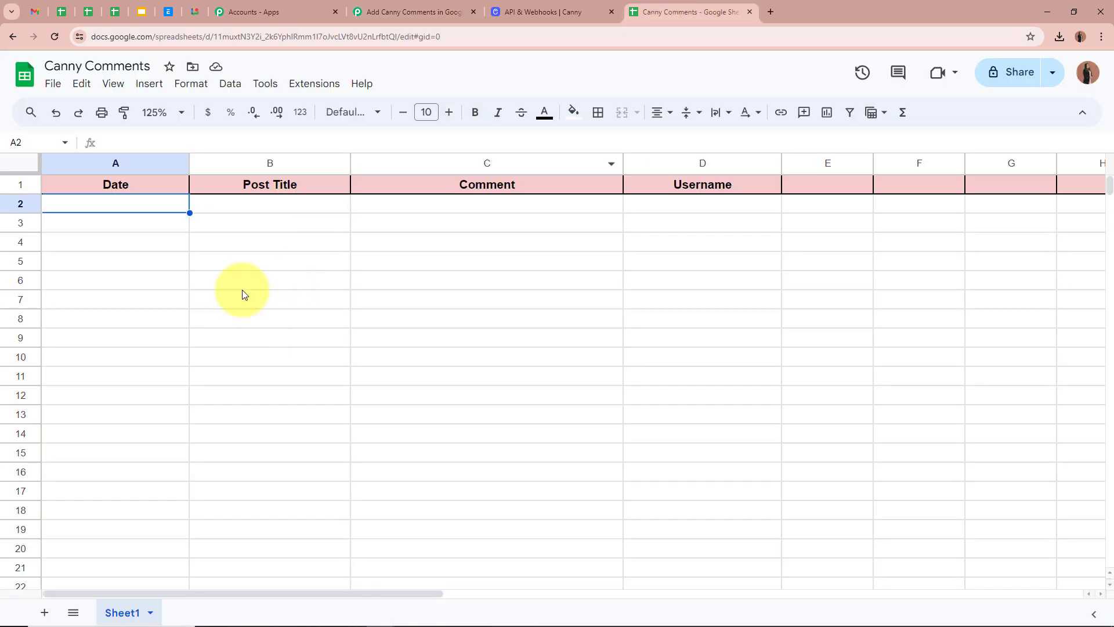
{"action": "left_click", "coordinate": [152, 191]}
{"action": "left_click", "coordinate": [295, 184]}
{"action": "left_click", "coordinate": [398, 187]}
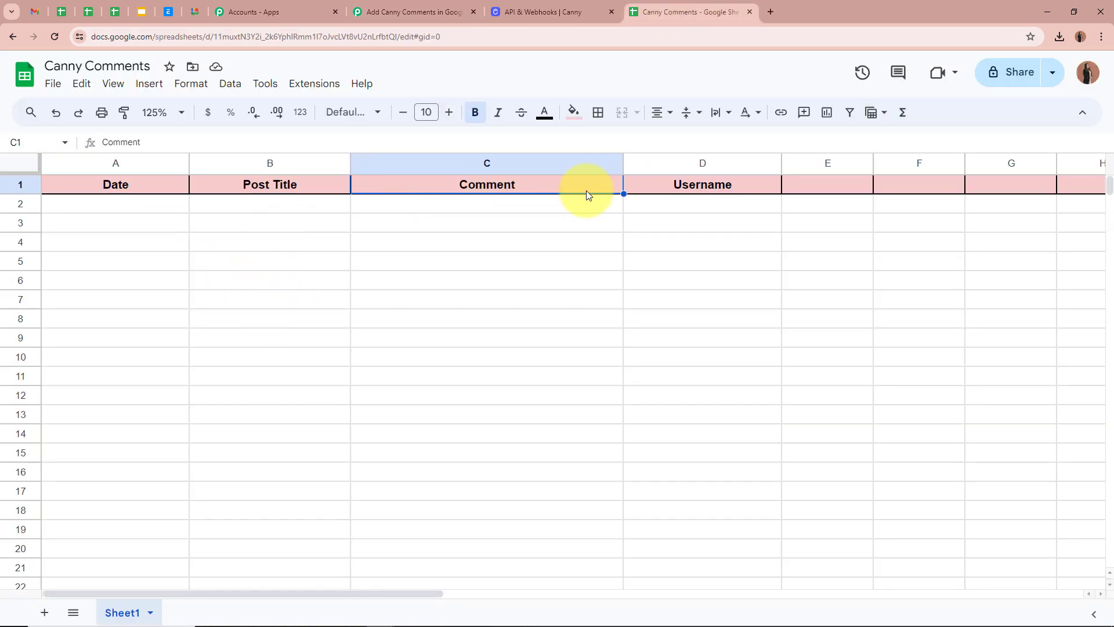
{"action": "left_click", "coordinate": [656, 189]}
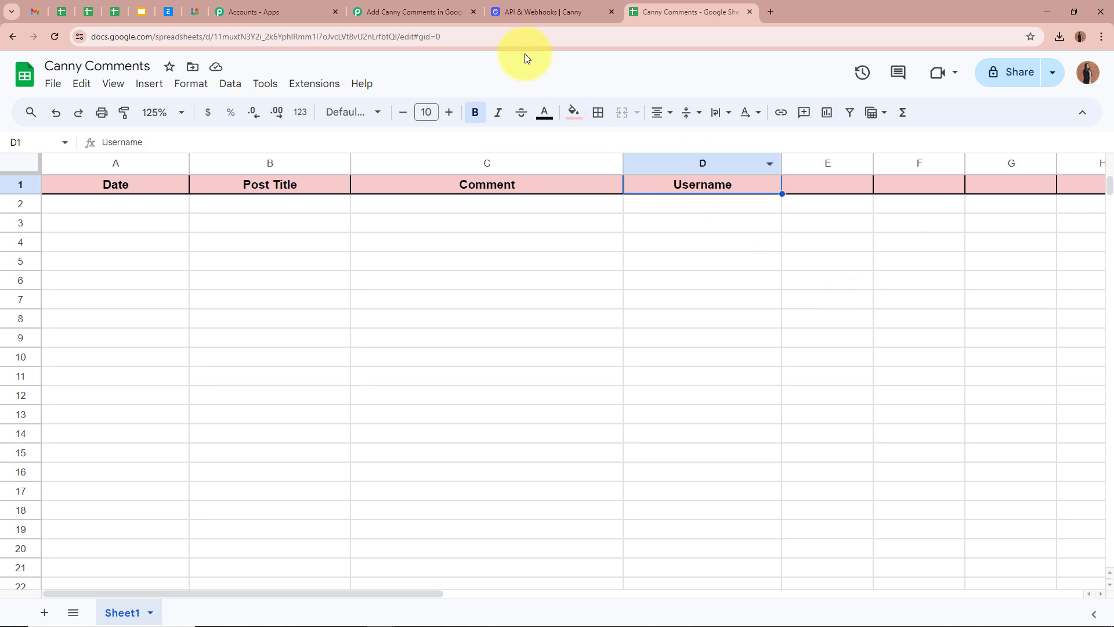
{"action": "left_click", "coordinate": [404, 12]}
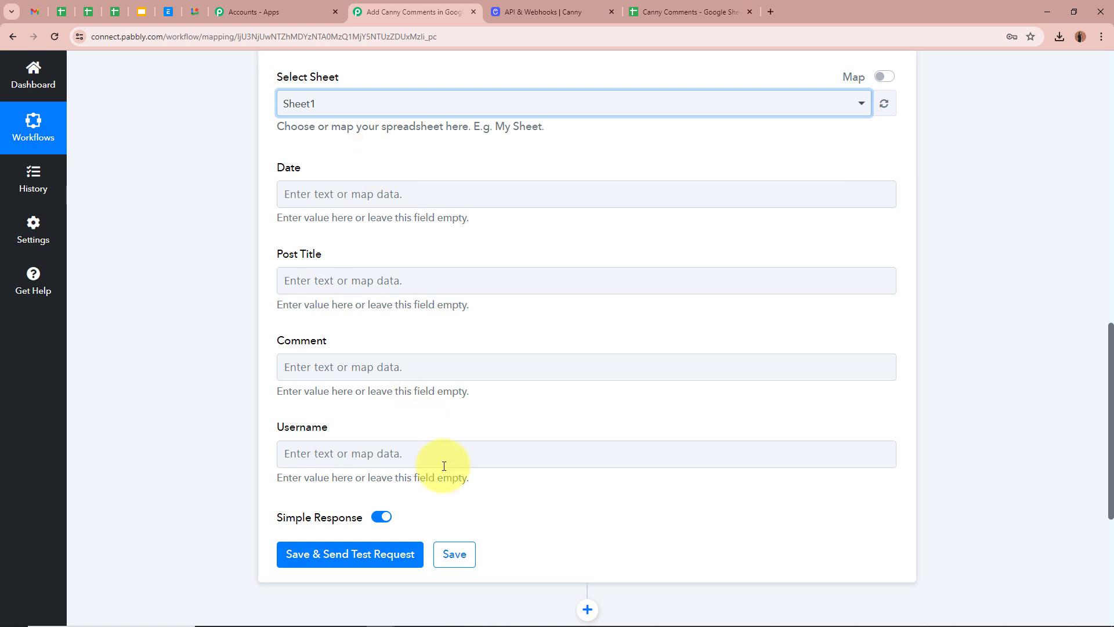
{"action": "scroll", "coordinate": [154, 281], "scroll_direction": "up", "scroll_amount": 1}
{"action": "scroll", "coordinate": [154, 281], "scroll_direction": "down", "scroll_amount": 2}
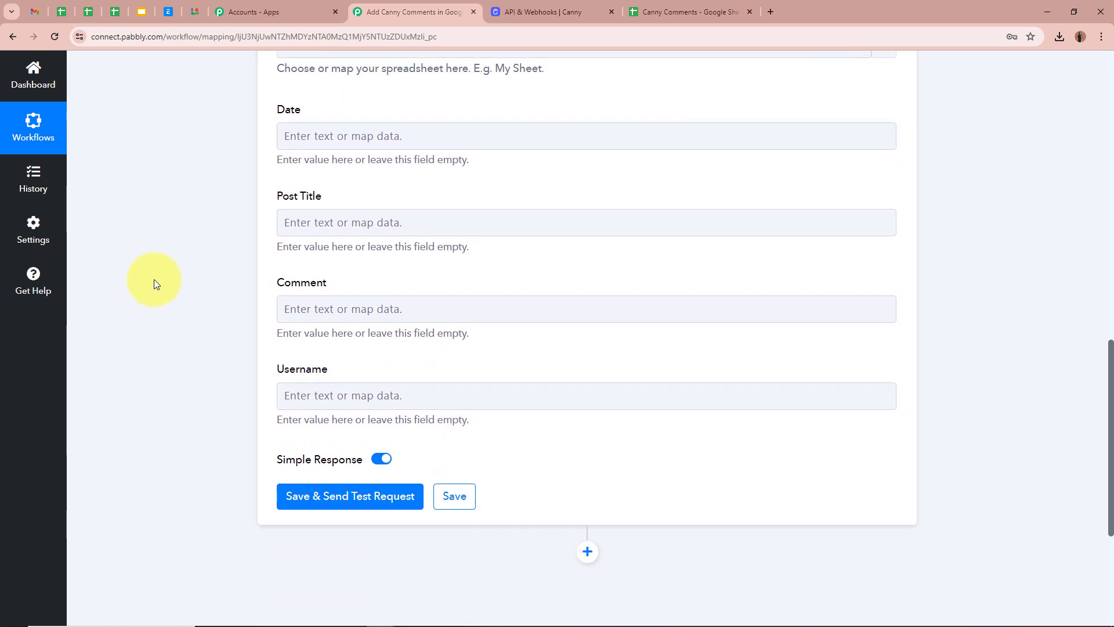
{"action": "scroll", "coordinate": [155, 279], "scroll_direction": "up", "scroll_amount": 12}
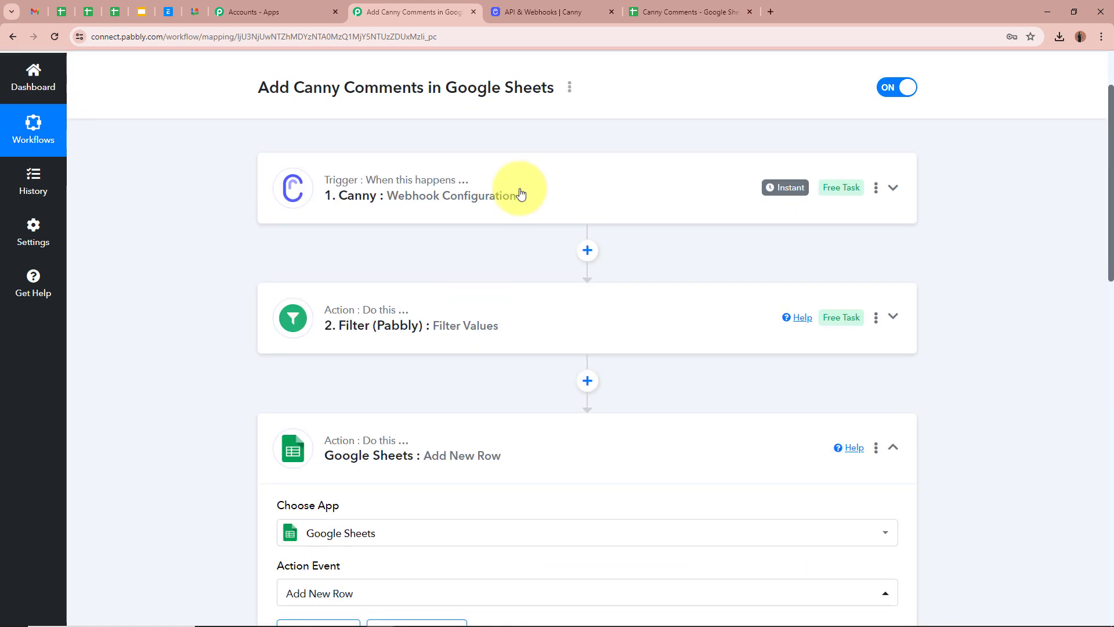
{"action": "scroll", "coordinate": [177, 293], "scroll_direction": "down", "scroll_amount": 11}
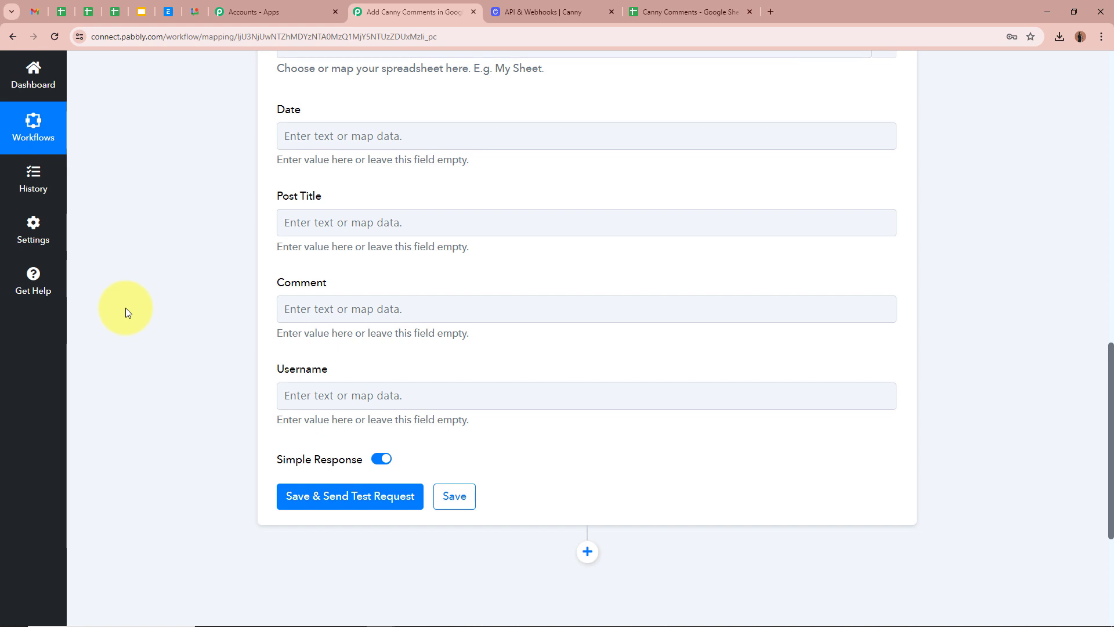
Search the Canny webhook data for "Created" from the Google Sheets action's Date field and examine the available date values.
{"action": "left_click", "coordinate": [358, 135]}
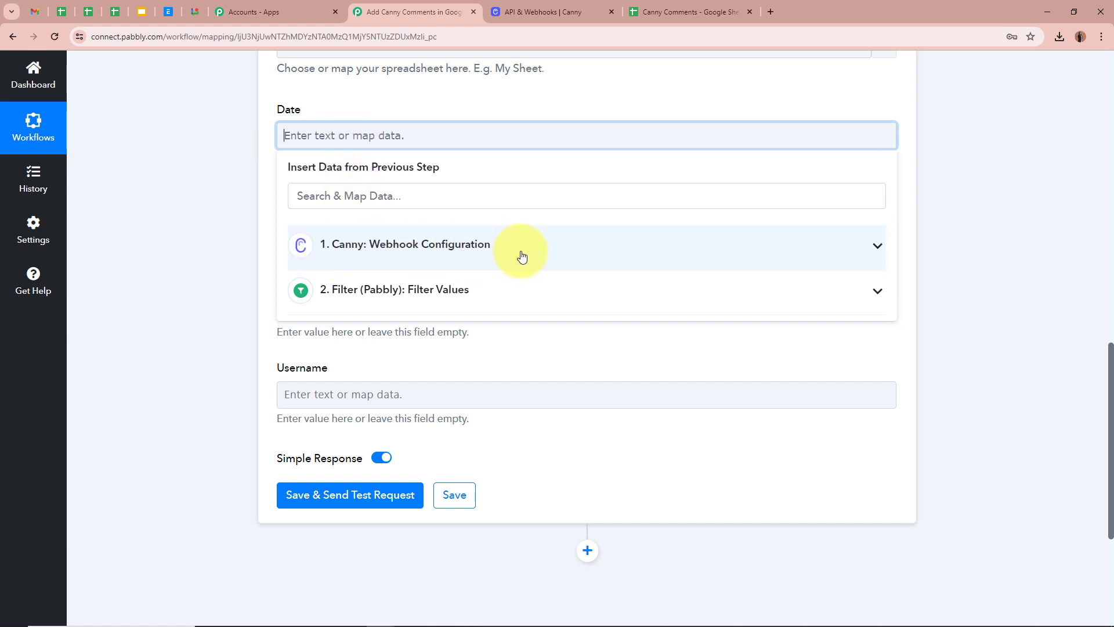
{"action": "scroll", "coordinate": [521, 250], "scroll_direction": "up", "scroll_amount": 7}
{"action": "scroll", "coordinate": [520, 251], "scroll_direction": "up", "scroll_amount": 6}
{"action": "scroll", "coordinate": [492, 218], "scroll_direction": "down", "scroll_amount": 12}
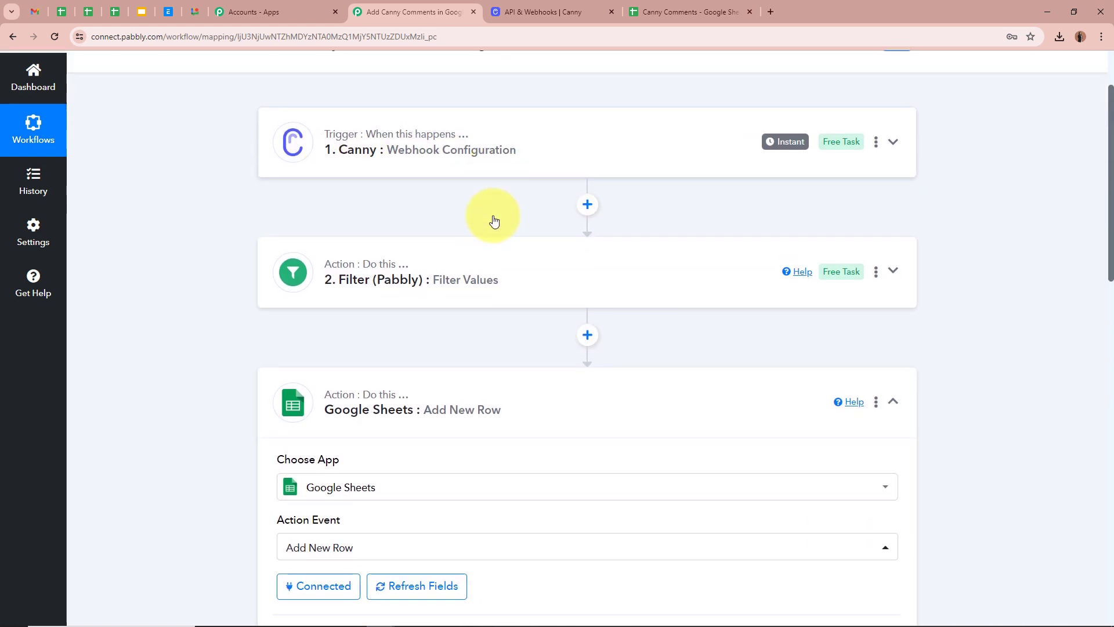
{"action": "left_click", "coordinate": [882, 304]}
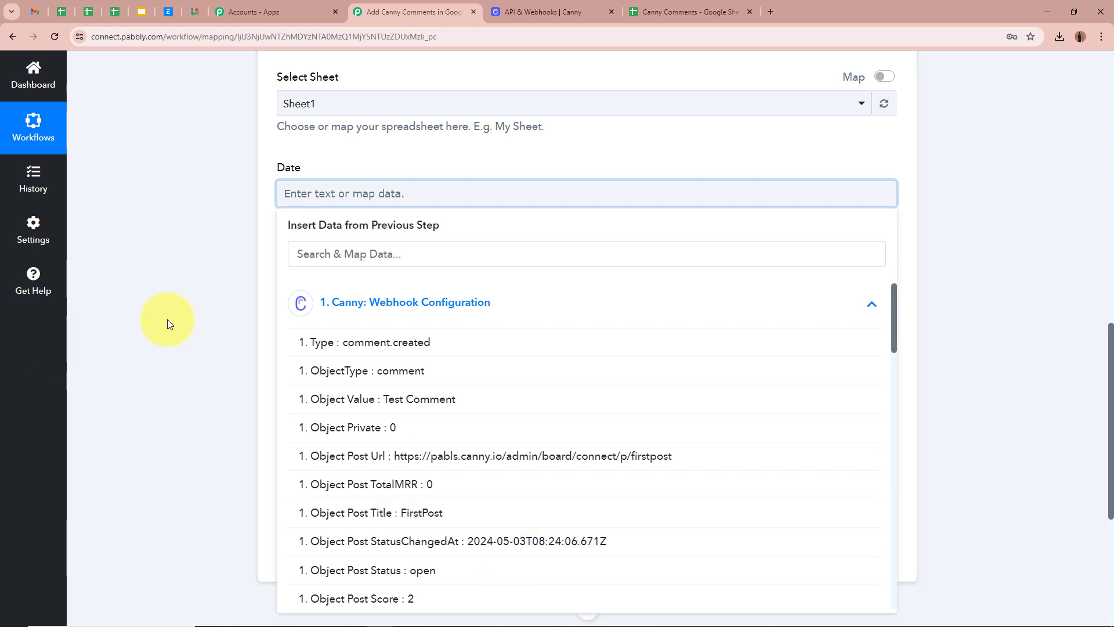
{"action": "left_click", "coordinate": [392, 251]}
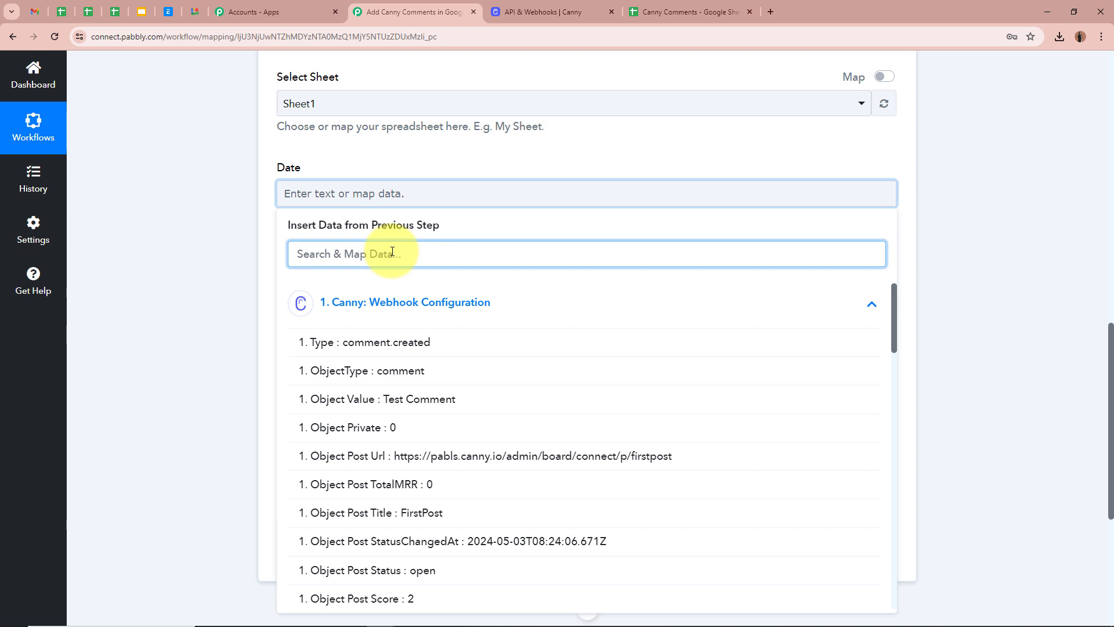
{"action": "type", "text": "Cr"}
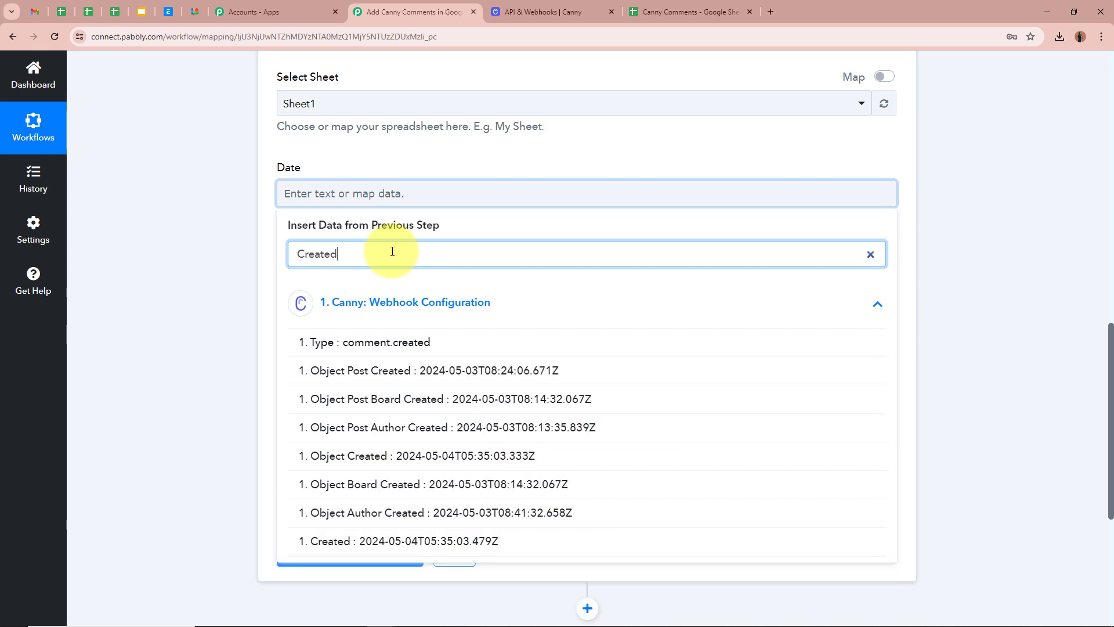
{"action": "type", "text": "eated"}
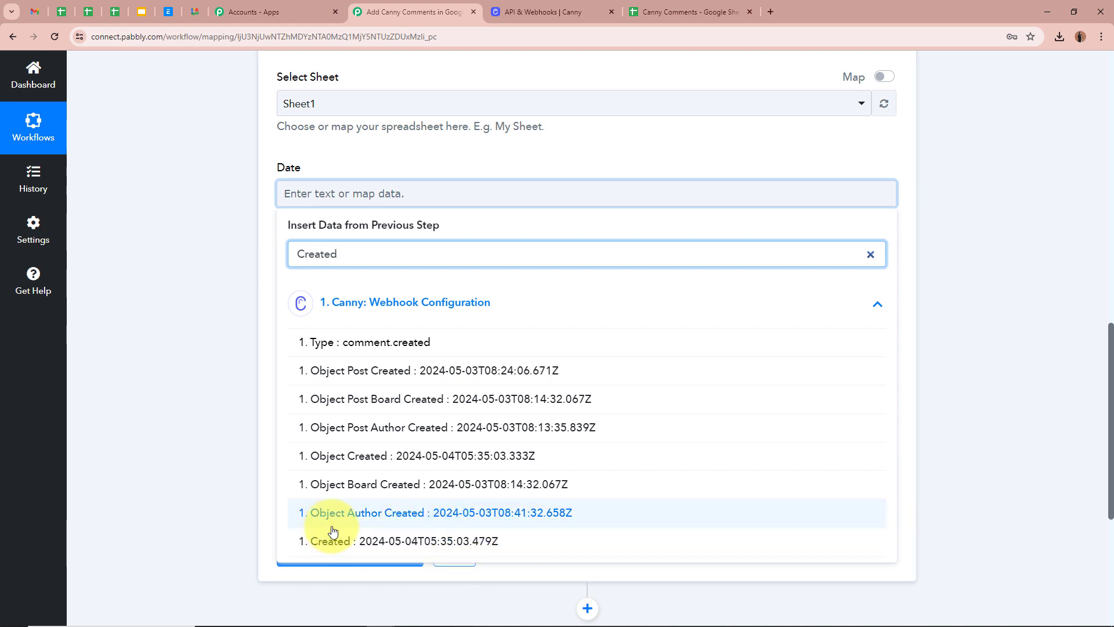
{"action": "left_click", "coordinate": [142, 332]}
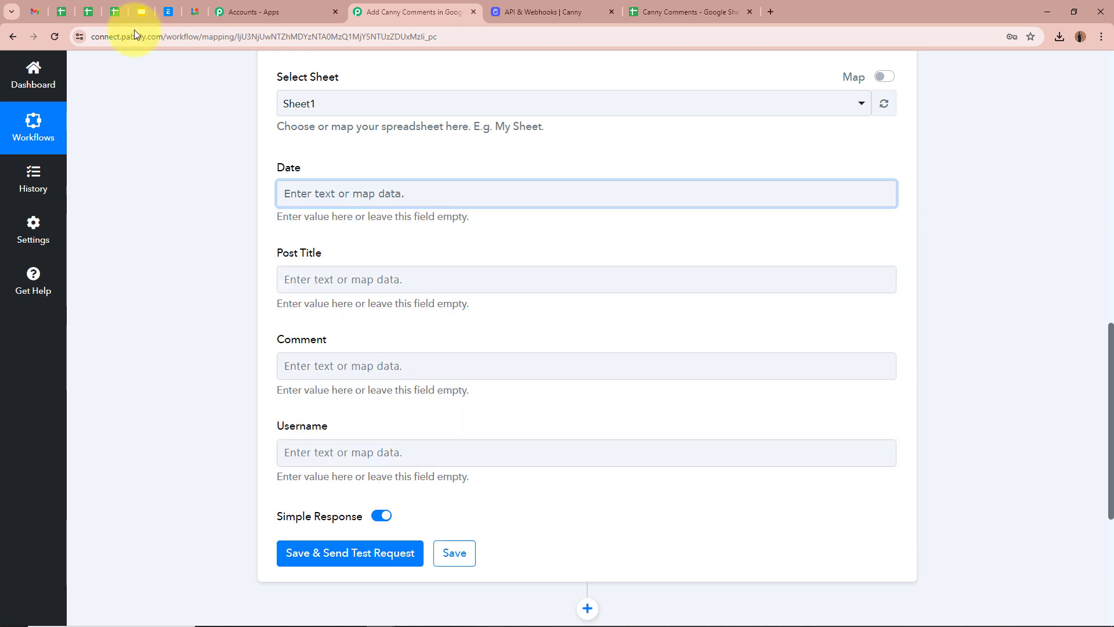
Add a Date/Time Formatter (Pabbly) step between the filter and Google Sheets, using the Format Date with Time Zone event, and connect it.
{"action": "scroll", "coordinate": [156, 249], "scroll_direction": "up", "scroll_amount": 1}
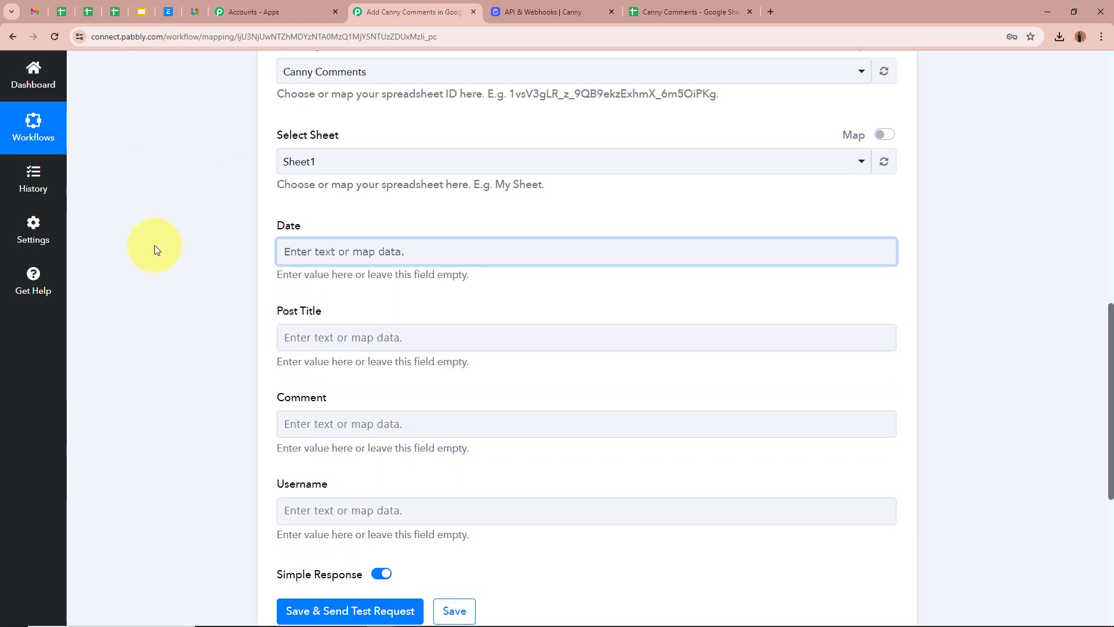
{"action": "scroll", "coordinate": [154, 246], "scroll_direction": "up", "scroll_amount": 8}
{"action": "left_click", "coordinate": [587, 206]}
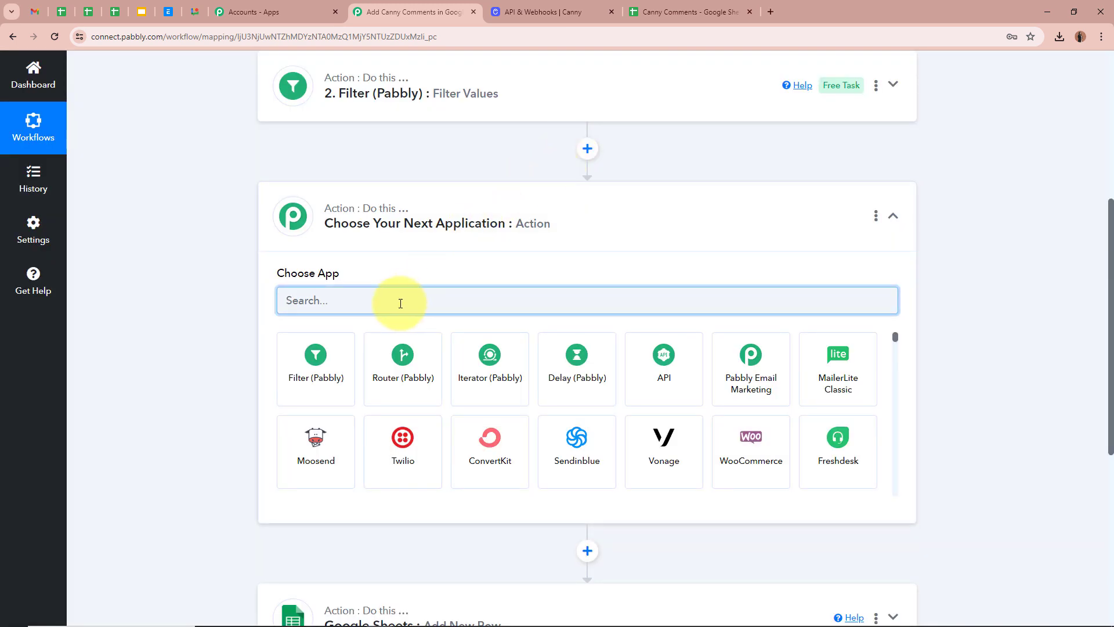
{"action": "type", "text": "Date"}
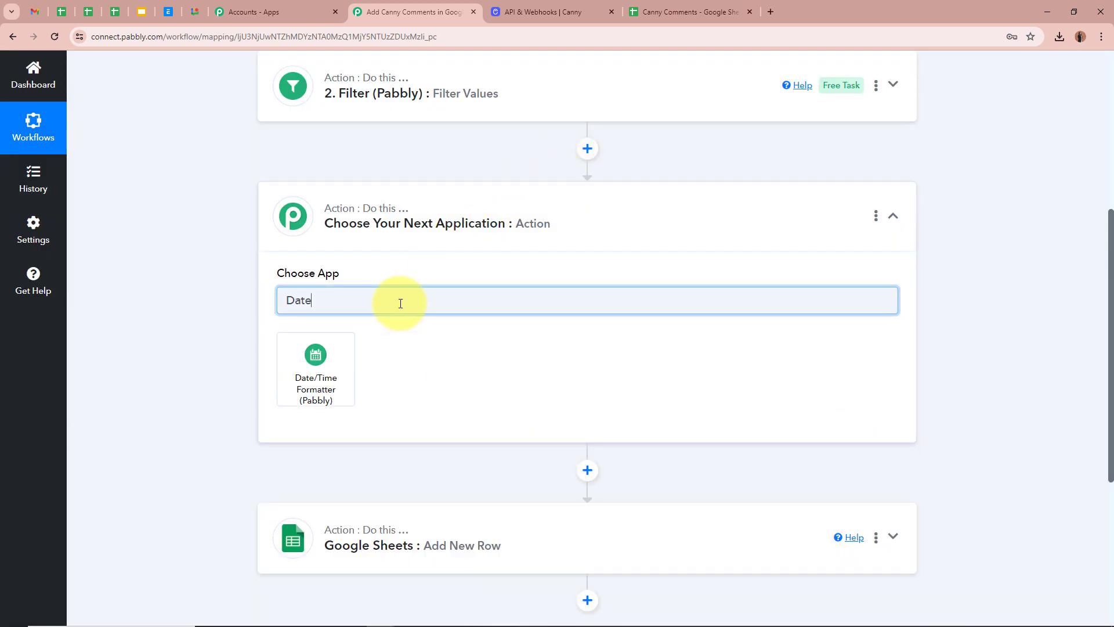
{"action": "left_click", "coordinate": [315, 377]}
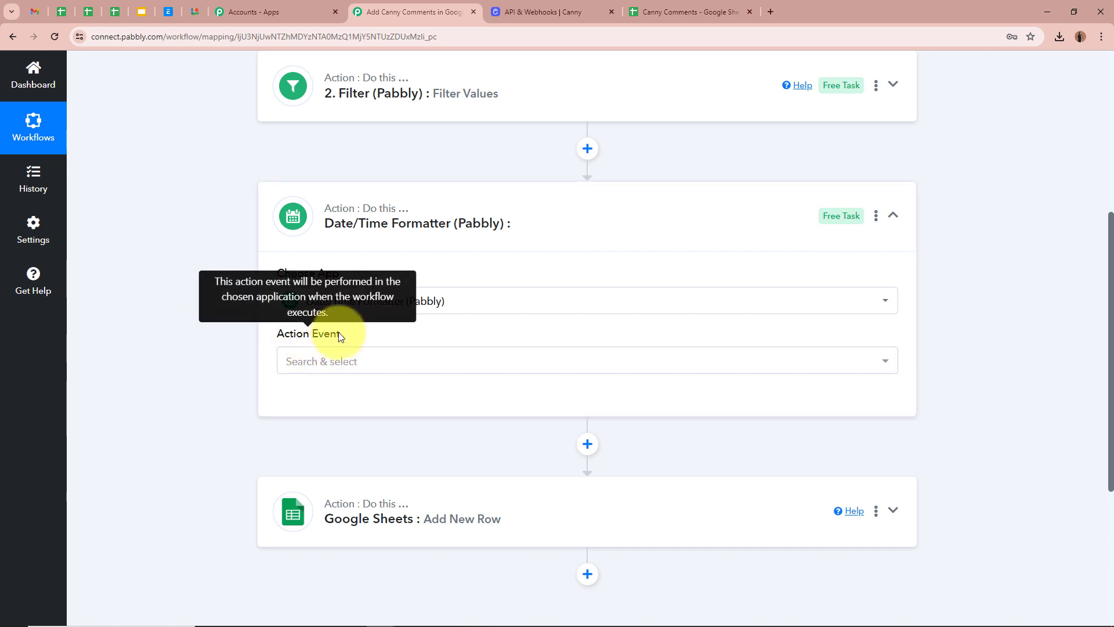
{"action": "left_click", "coordinate": [400, 365]}
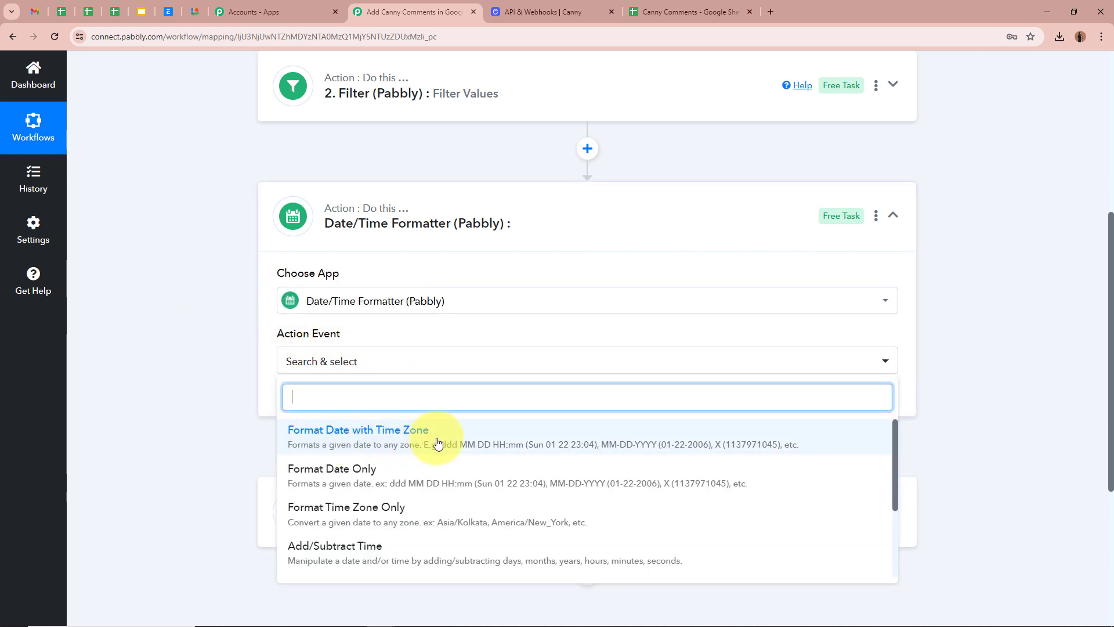
{"action": "left_click", "coordinate": [428, 436]}
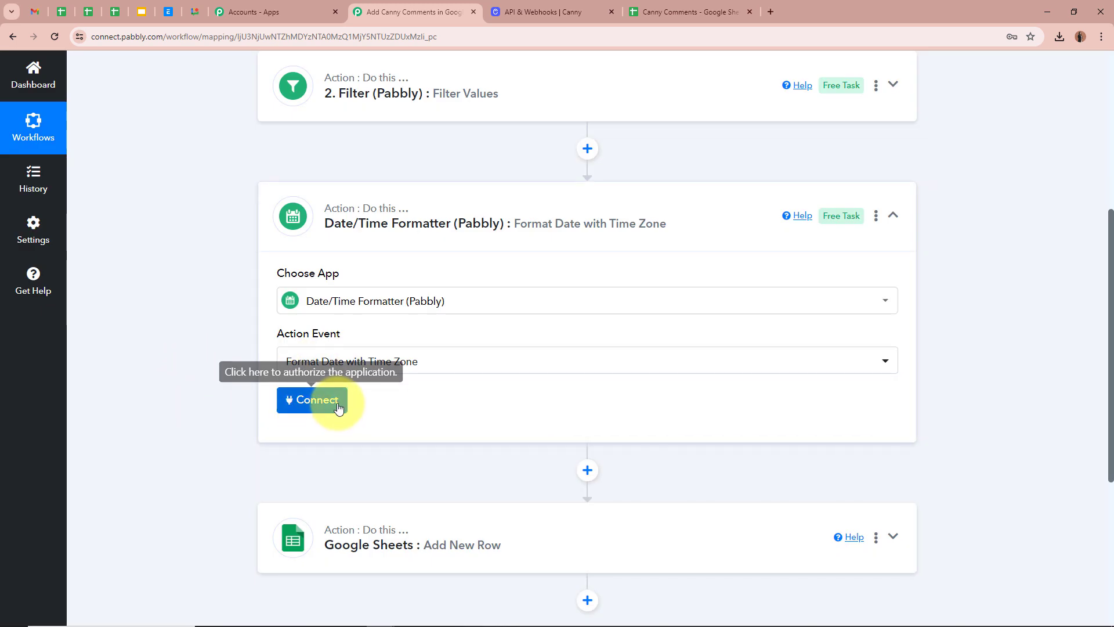
{"action": "left_click", "coordinate": [325, 399]}
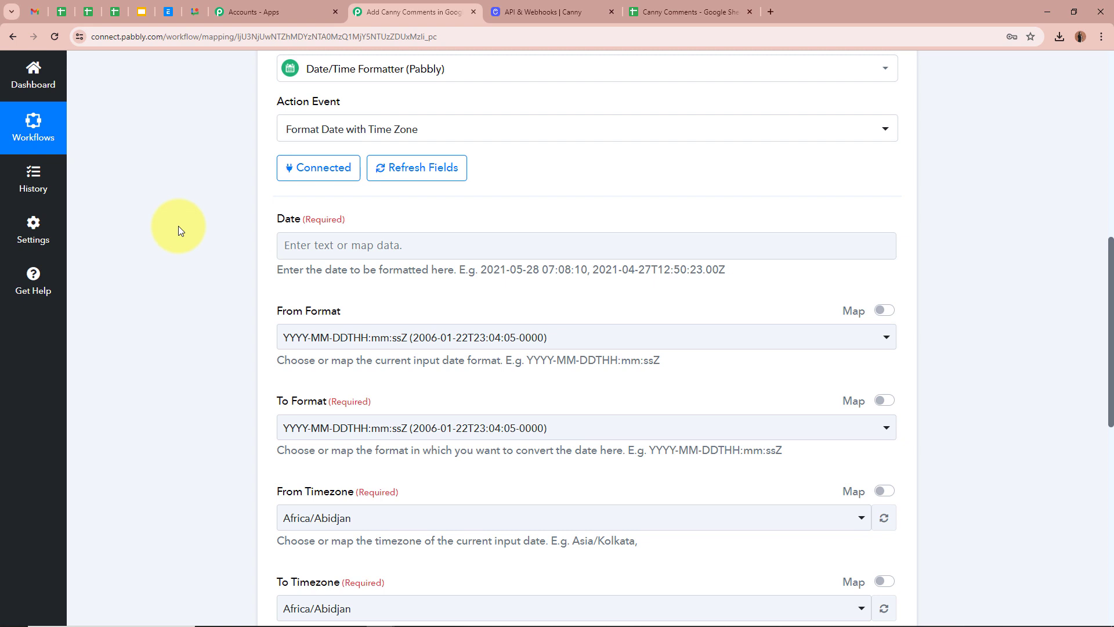
Map the Canny webhook's Created value, found by searching for "Created", into the formatter's Date field.
{"action": "left_click", "coordinate": [347, 246]}
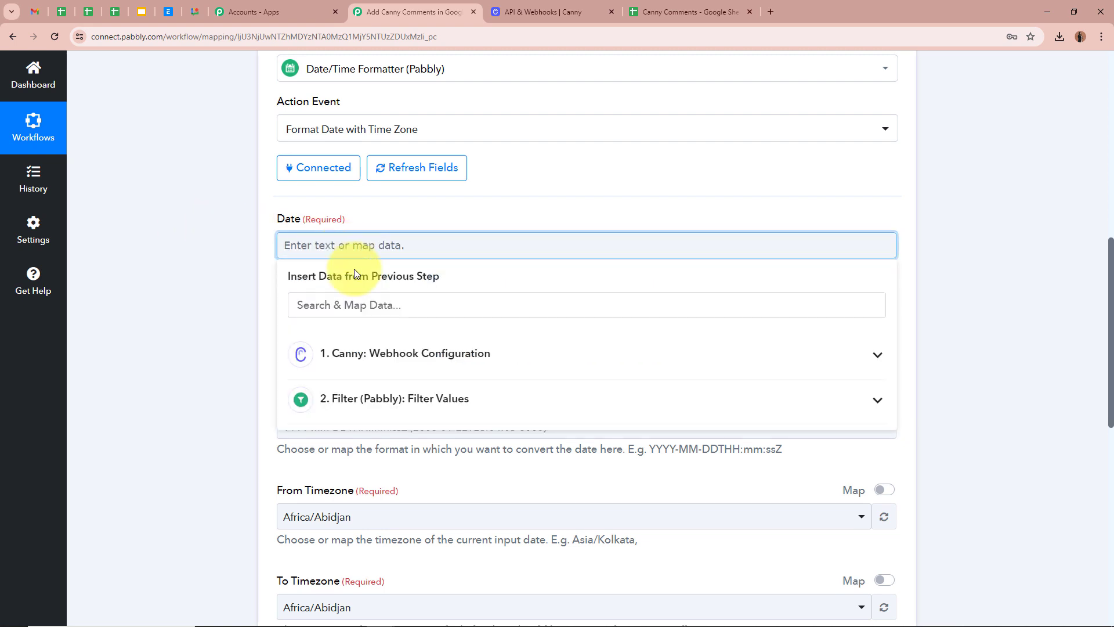
{"action": "left_click", "coordinate": [879, 355]}
{"action": "left_click", "coordinate": [703, 306]}
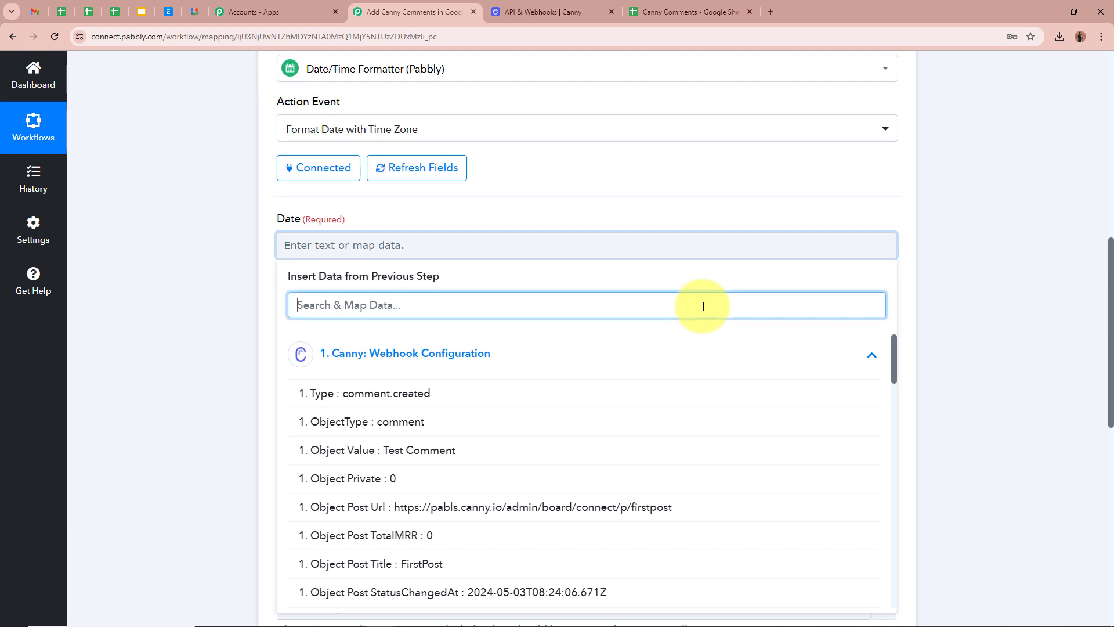
{"action": "type", "text": "C"}
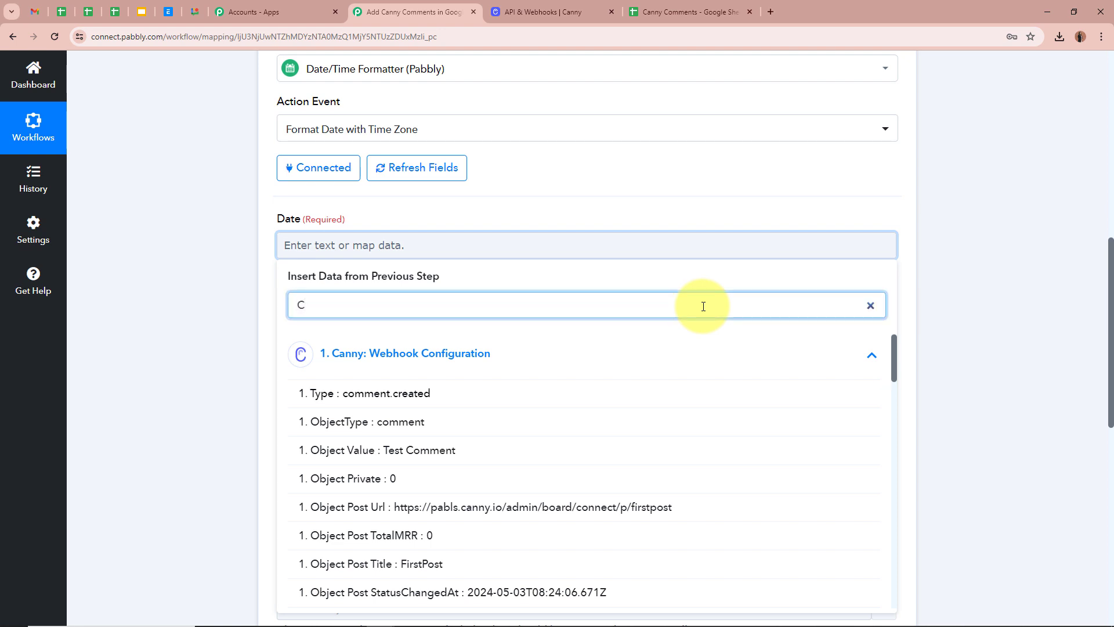
{"action": "type", "text": "reated"}
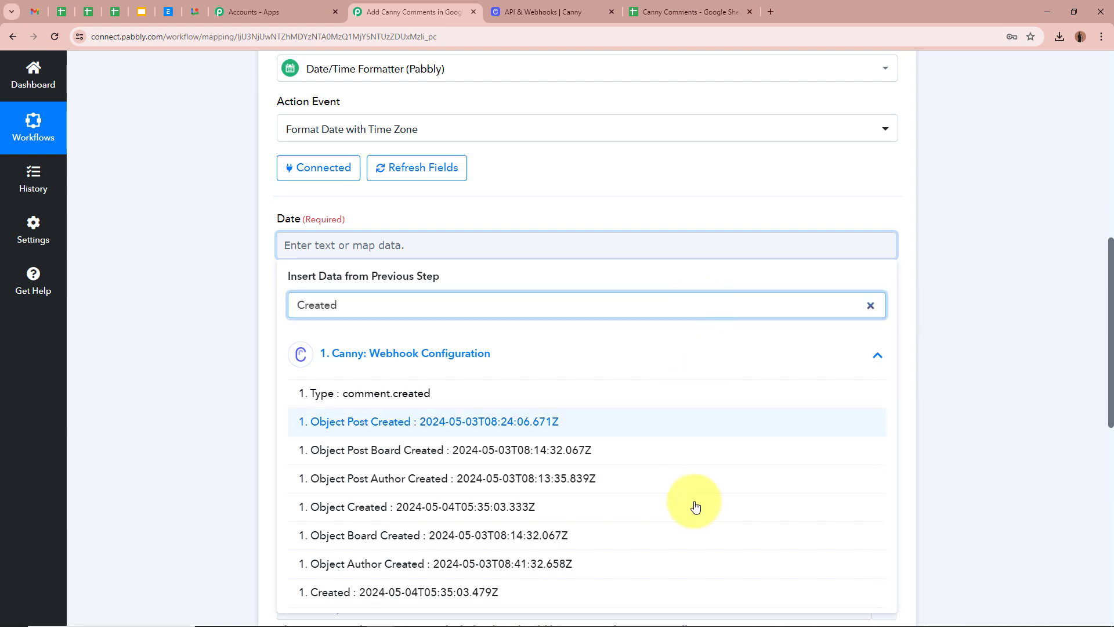
{"action": "left_click", "coordinate": [709, 592]}
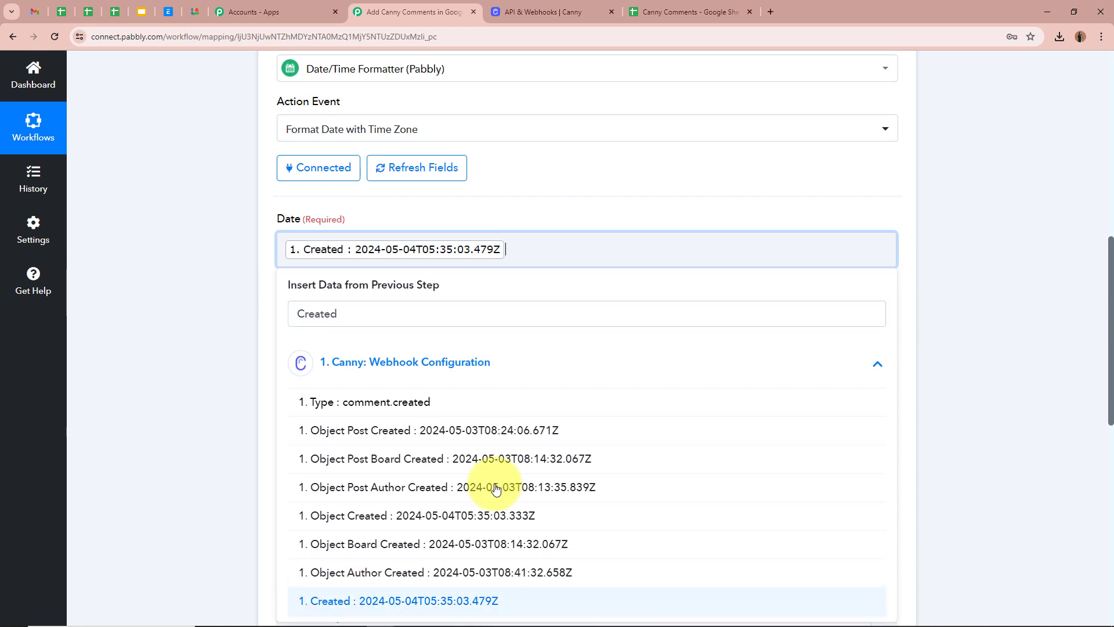
{"action": "left_click", "coordinate": [189, 310]}
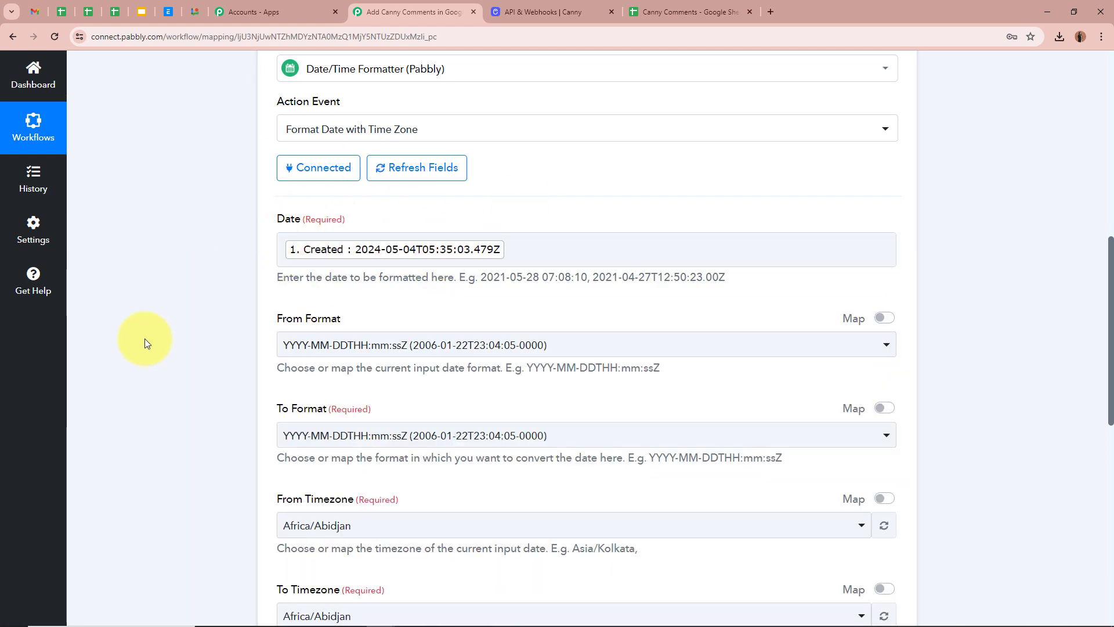
Set the formatter's From Format to YYYY-MM-DDTHH:mm:ssZ and its To Format to DD/MM/YYYY.
{"action": "scroll", "coordinate": [144, 338], "scroll_direction": "up", "scroll_amount": 10}
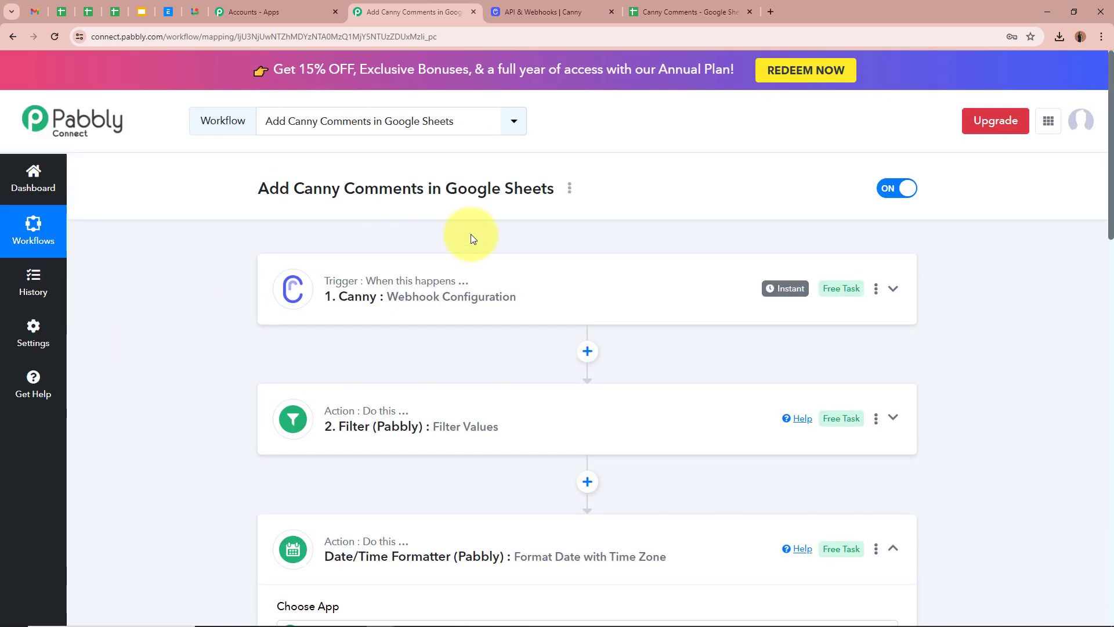
{"action": "scroll", "coordinate": [165, 352], "scroll_direction": "down", "scroll_amount": 9}
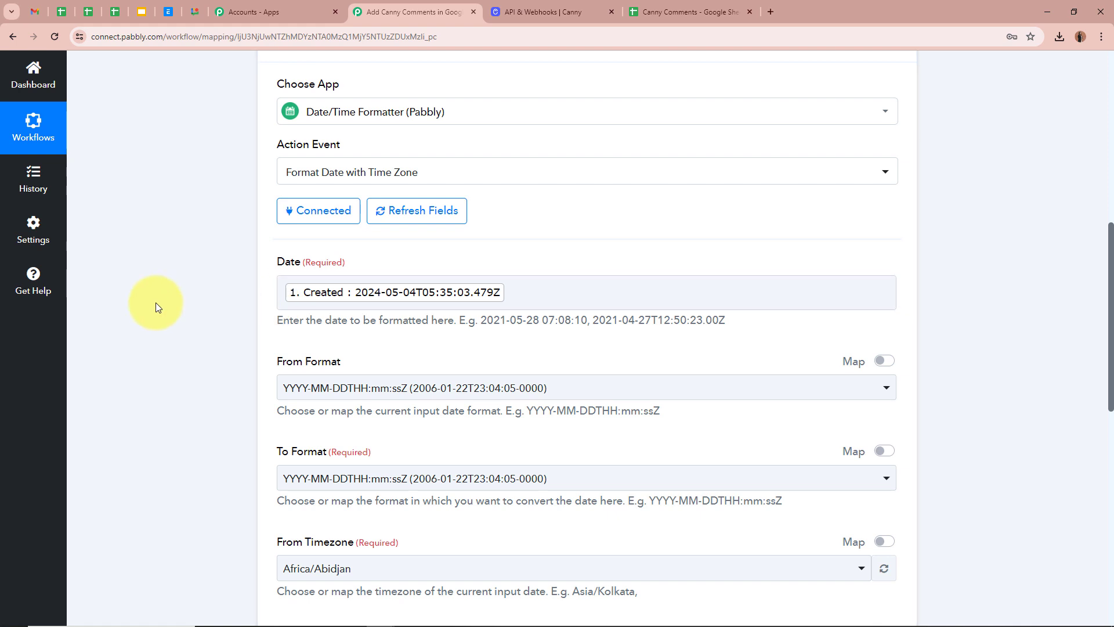
{"action": "scroll", "coordinate": [156, 301], "scroll_direction": "down", "scroll_amount": 1}
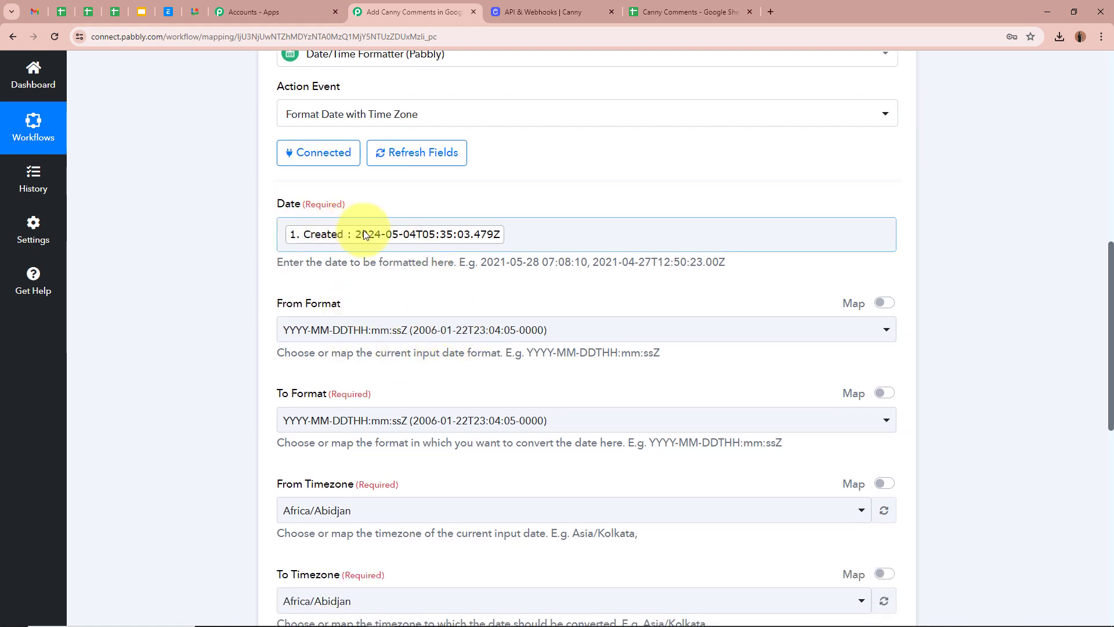
{"action": "left_click", "coordinate": [460, 330]}
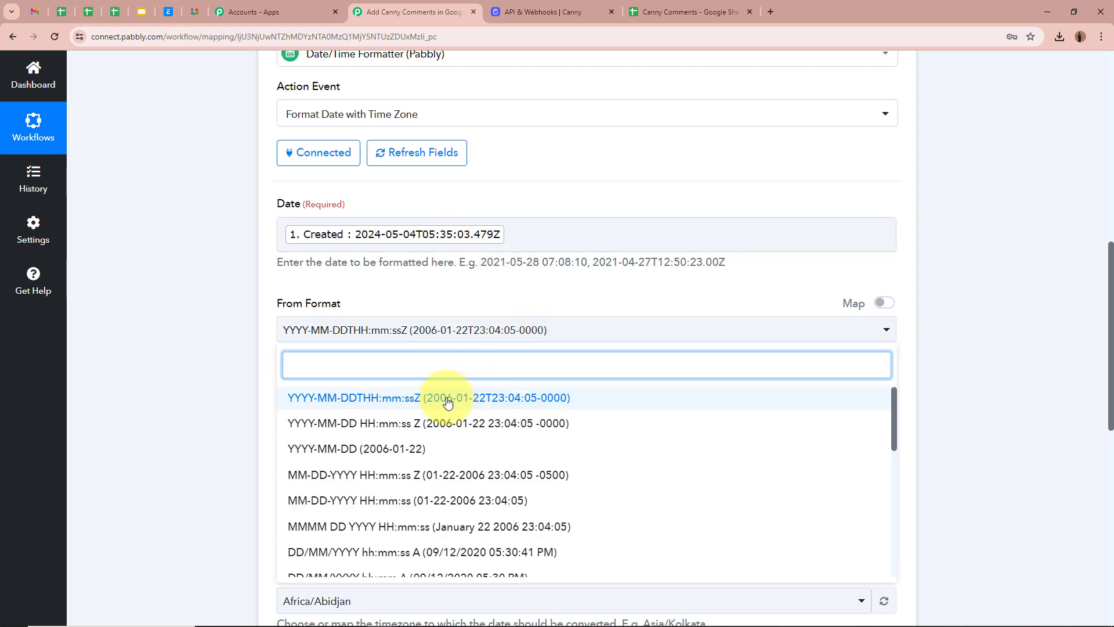
{"action": "left_click", "coordinate": [578, 399]}
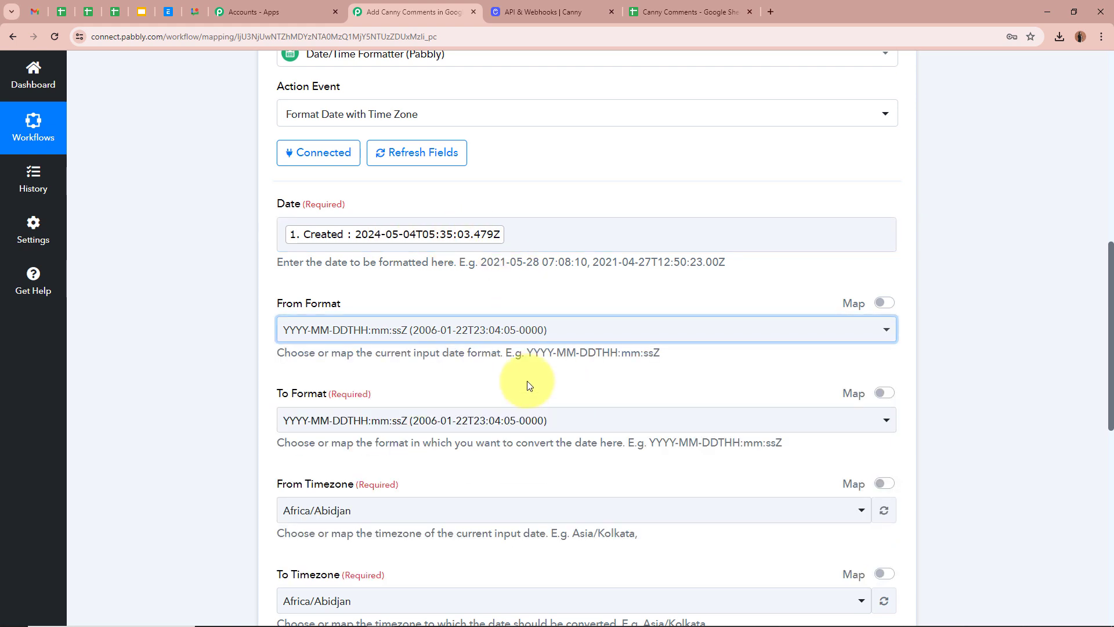
{"action": "left_click", "coordinate": [196, 315]}
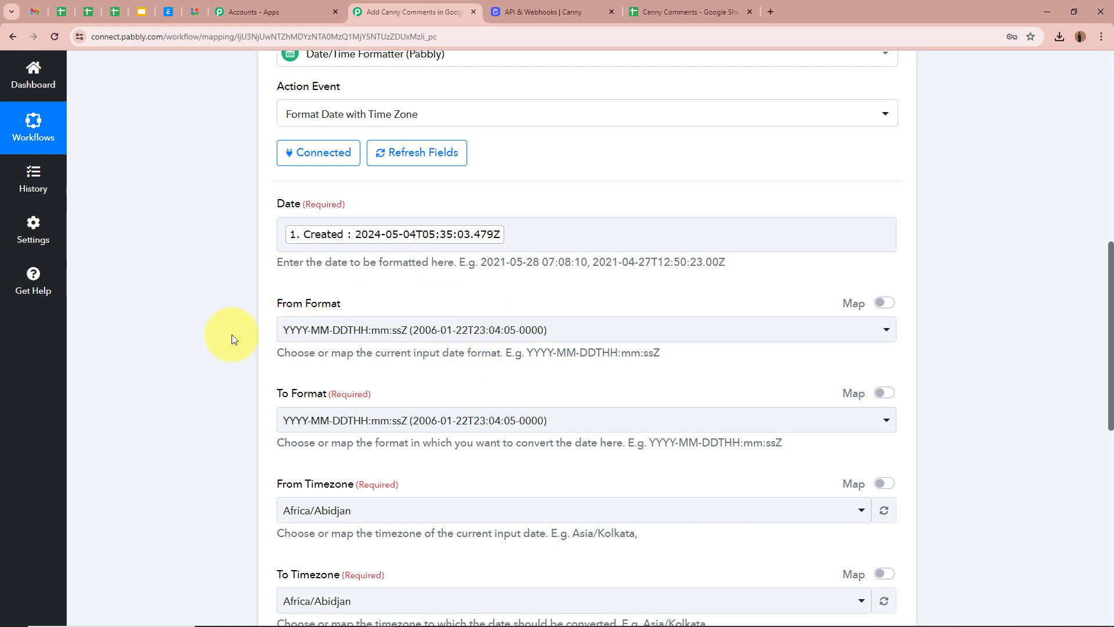
{"action": "scroll", "coordinate": [179, 332], "scroll_direction": "down", "scroll_amount": 2}
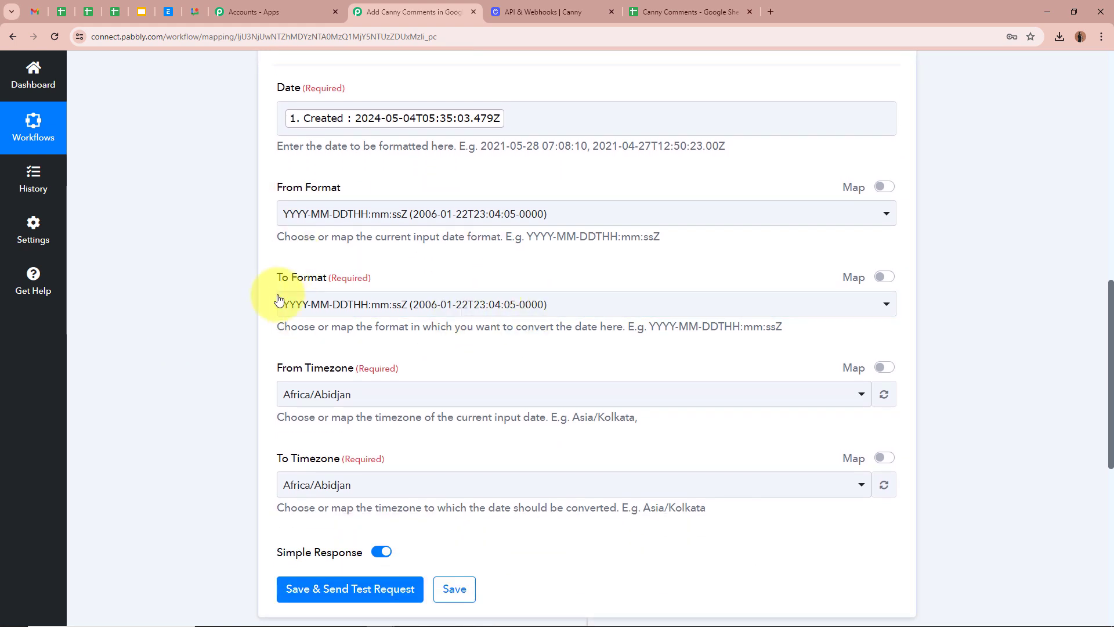
{"action": "left_click", "coordinate": [366, 304]}
{"action": "scroll", "coordinate": [472, 443], "scroll_direction": "down", "scroll_amount": 5}
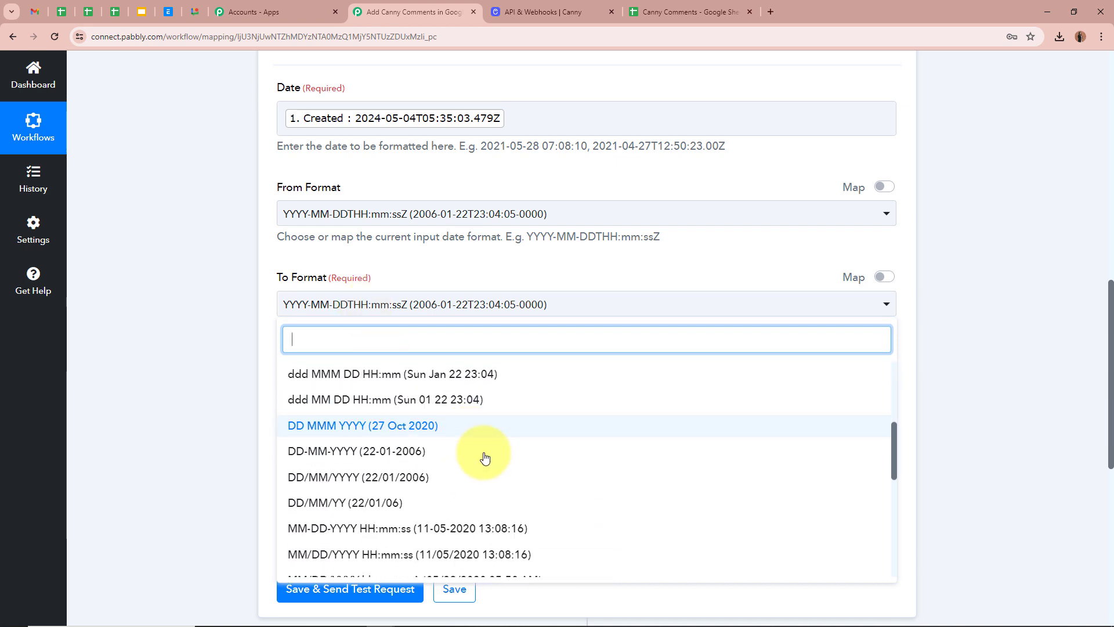
{"action": "left_click", "coordinate": [427, 476]}
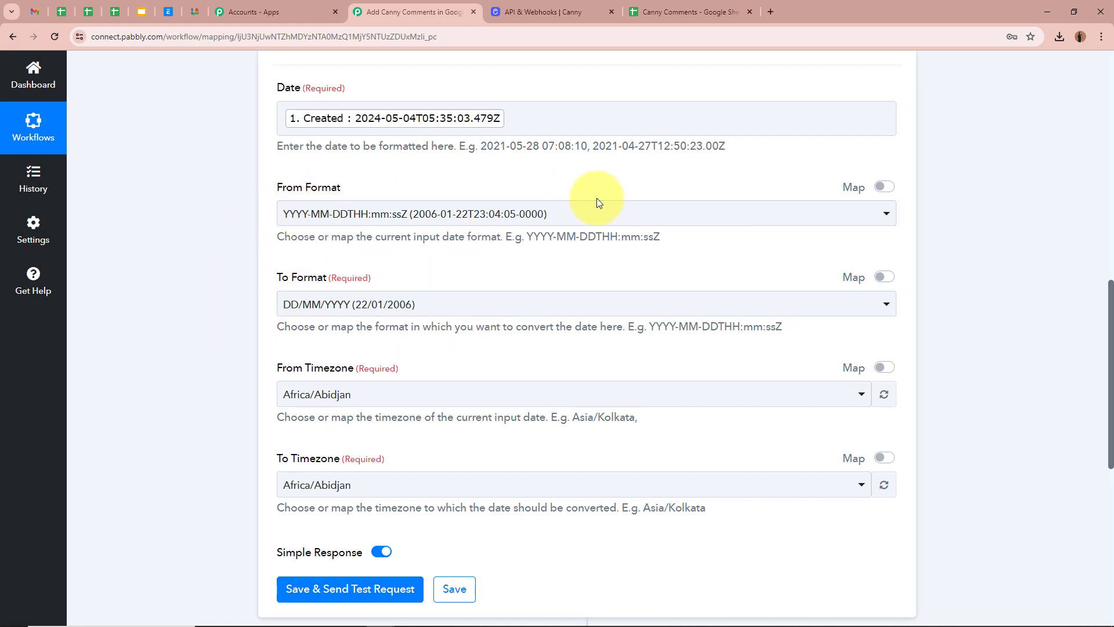
Set the formatter's target timezone to Asia/Kolkata.
{"action": "scroll", "coordinate": [187, 315], "scroll_direction": "down", "scroll_amount": 3}
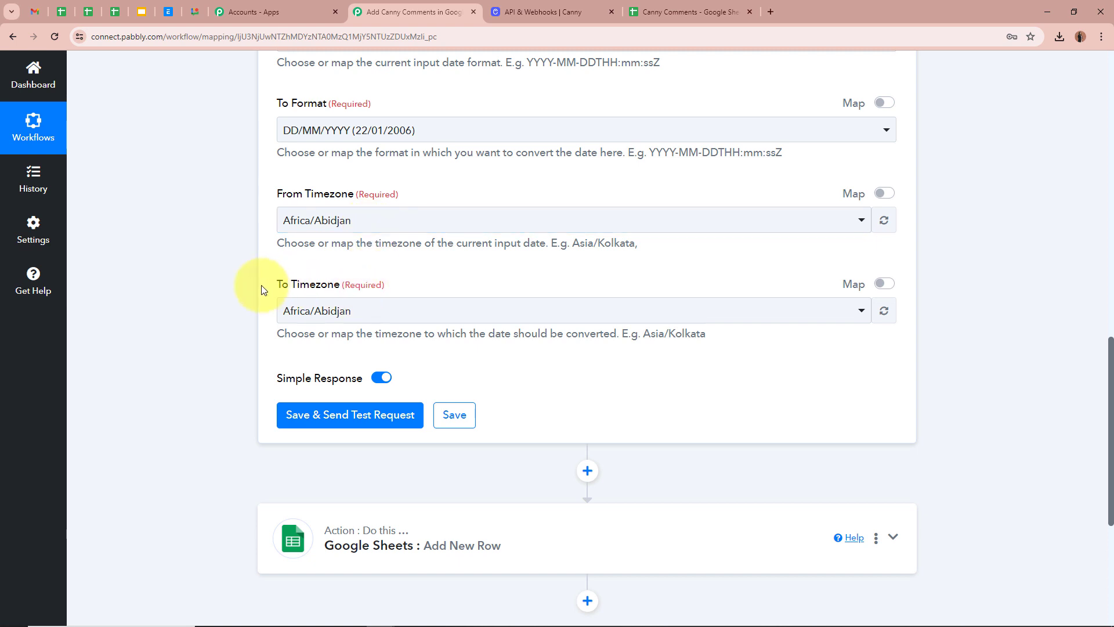
{"action": "left_click", "coordinate": [420, 313]}
{"action": "type", "text": "Kol"}
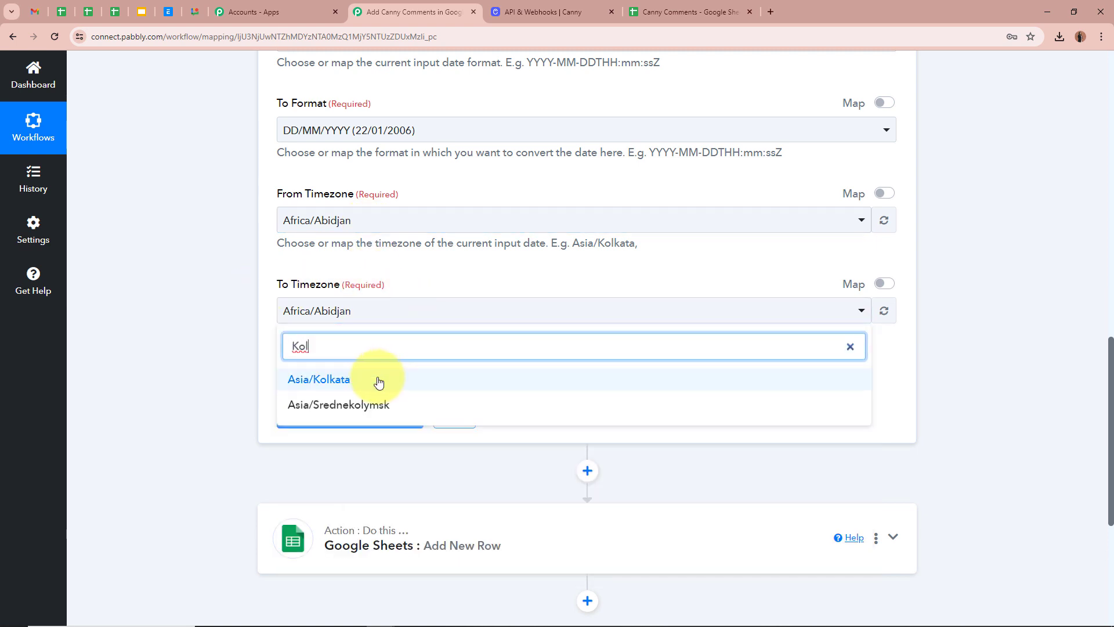
{"action": "left_click", "coordinate": [378, 382]}
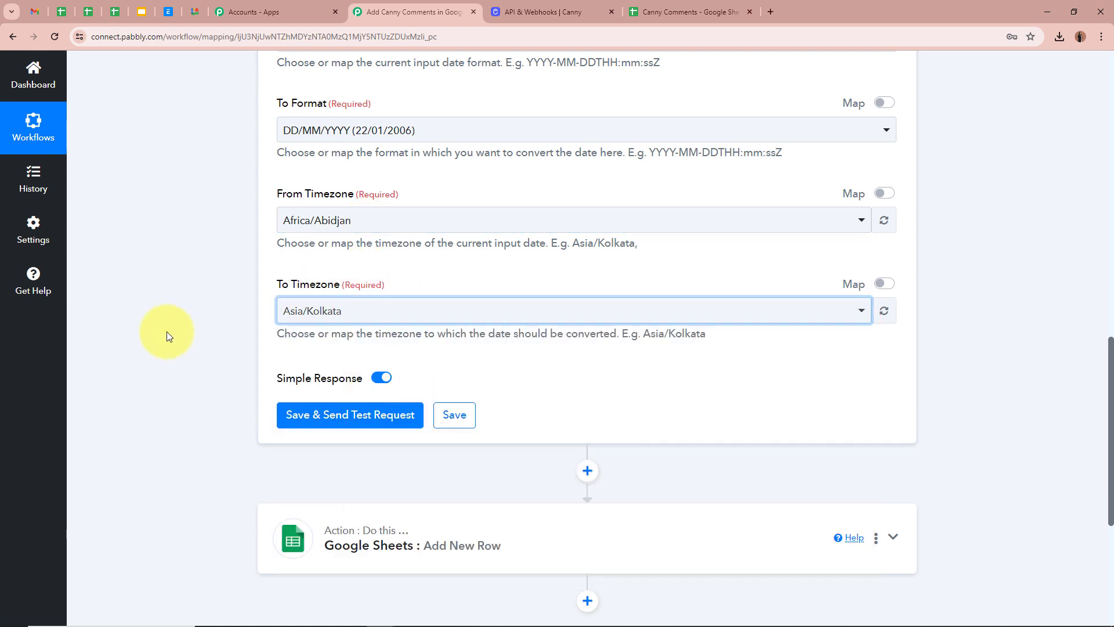
{"action": "left_click", "coordinate": [178, 300]}
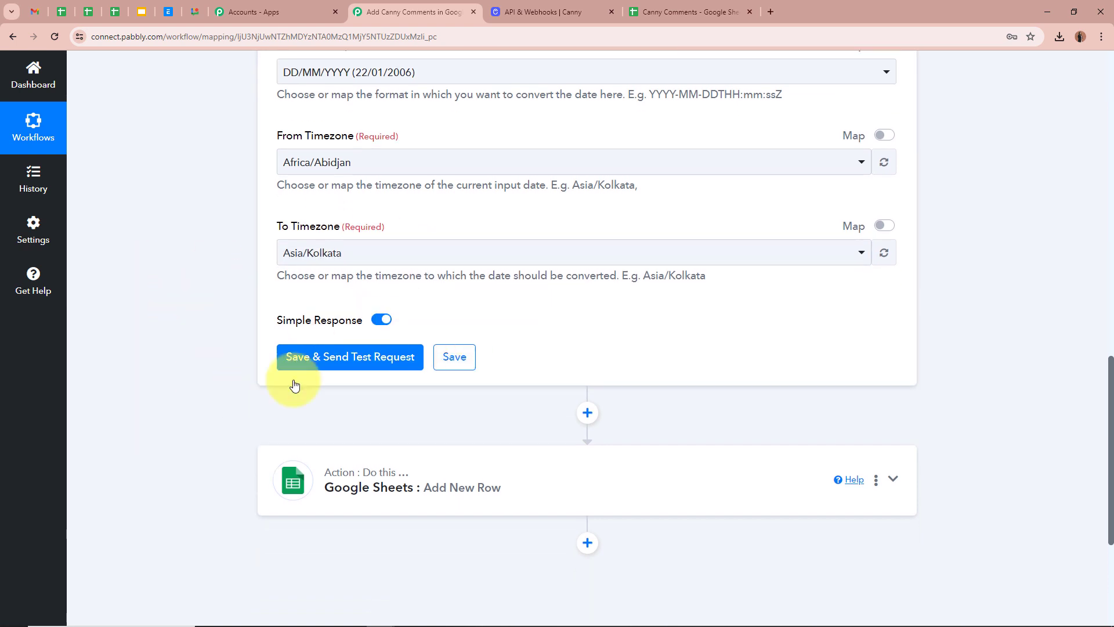
Save the Date/Time Formatter step, send its test request, and check the formatted date in the response's Result value.
{"action": "left_click", "coordinate": [297, 357]}
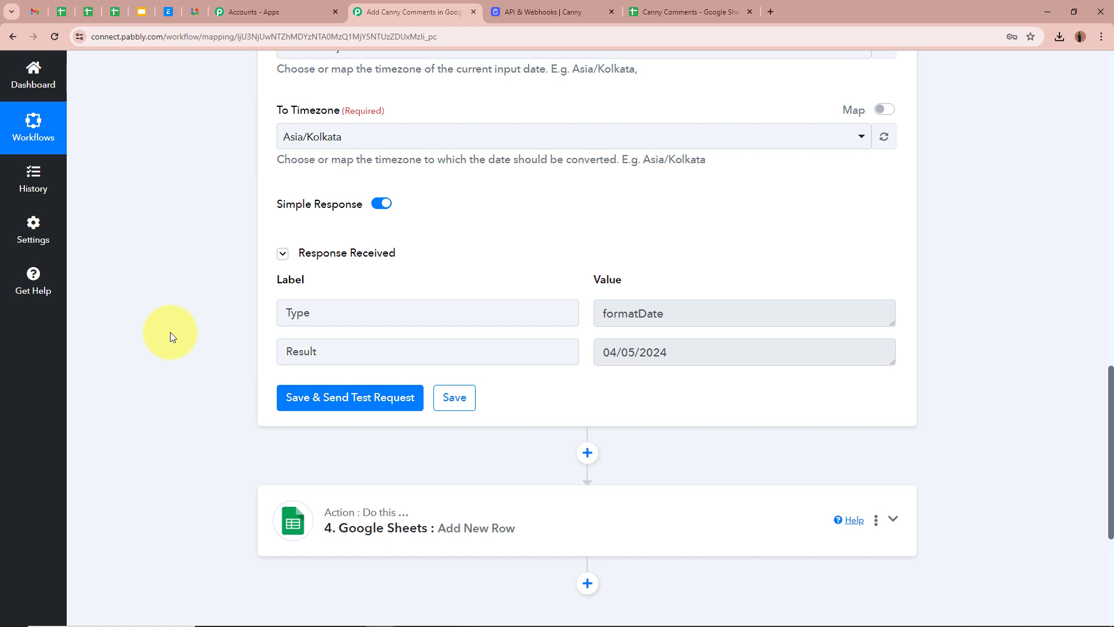
{"action": "double_click", "coordinate": [284, 352]}
{"action": "left_click", "coordinate": [656, 352]}
{"action": "left_click_drag", "start_coordinate": [670, 353], "coordinate": [590, 356]}
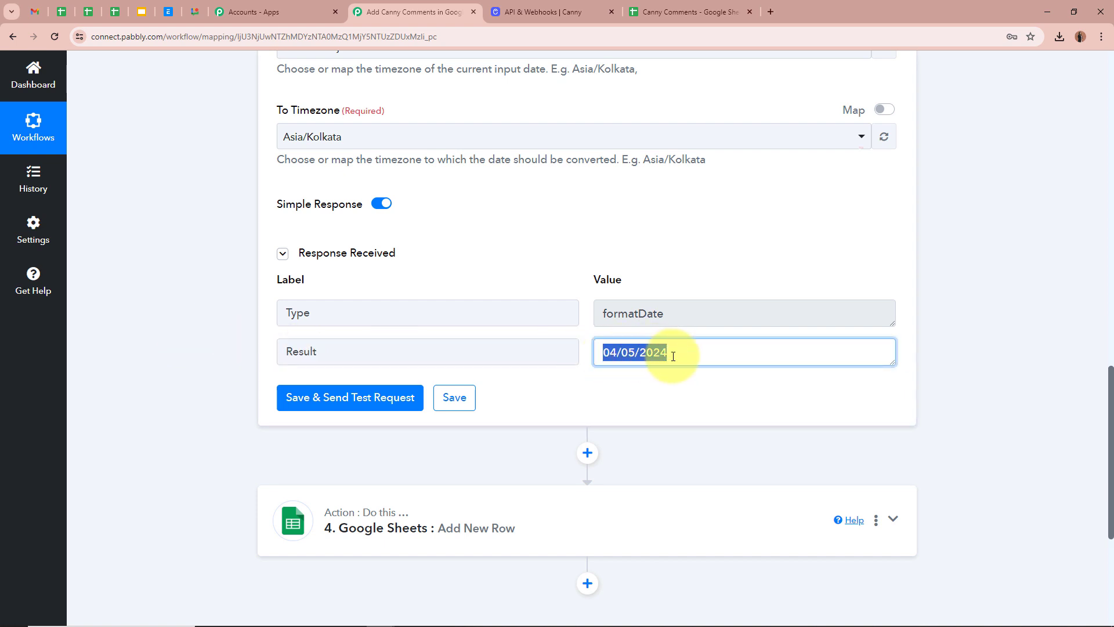
Collapse the Date/Time Formatter step and expand the Google Sheets Add New Row step.
{"action": "left_click", "coordinate": [987, 376]}
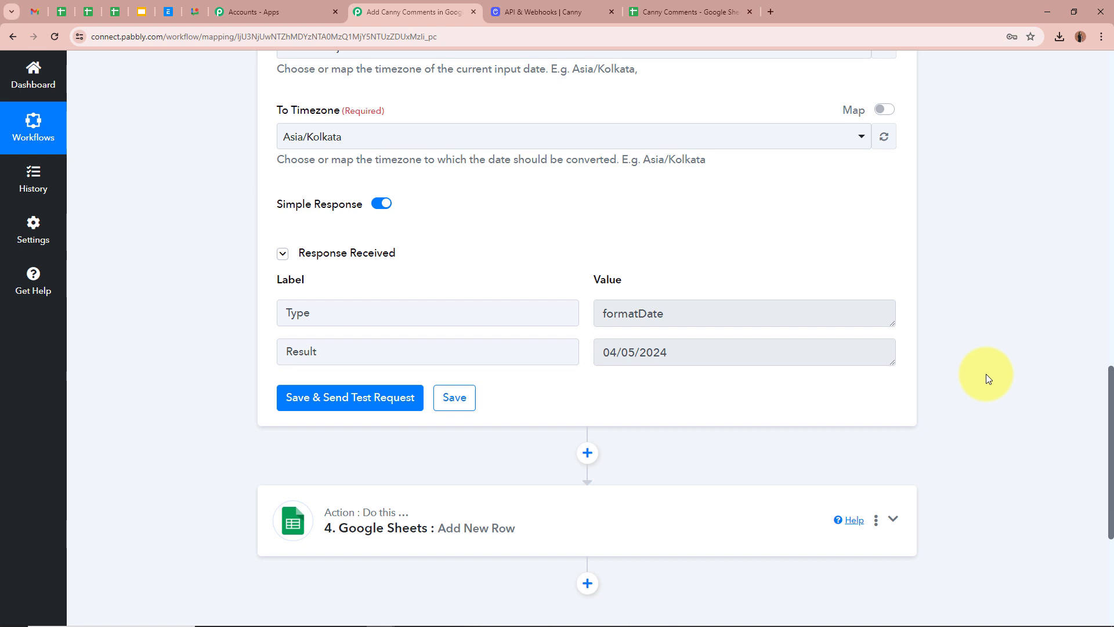
{"action": "scroll", "coordinate": [986, 373], "scroll_direction": "up", "scroll_amount": 12}
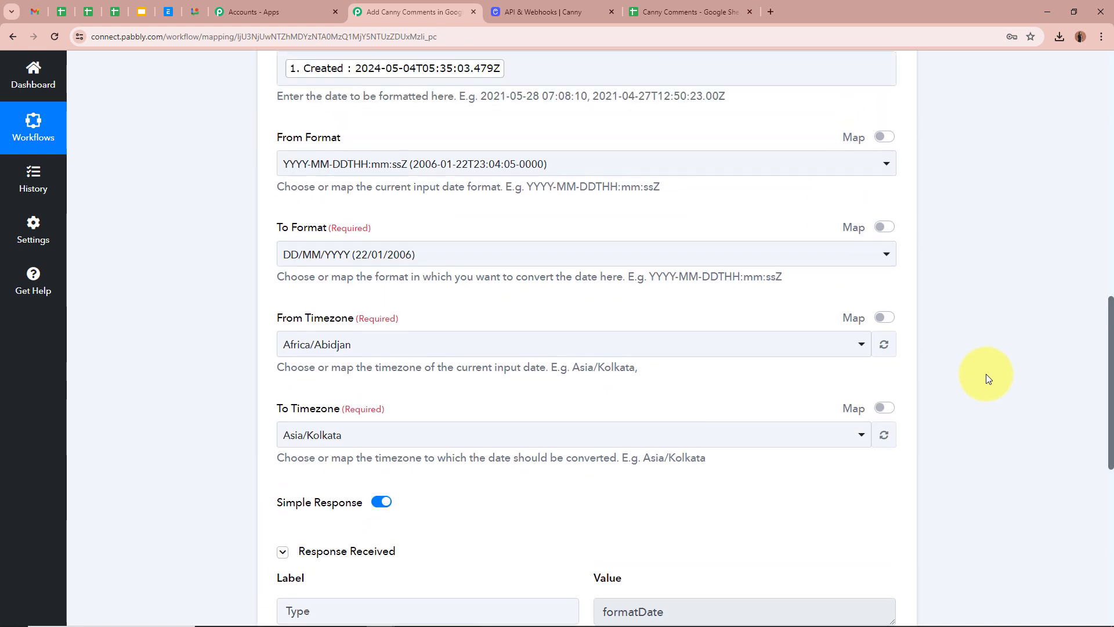
{"action": "left_click", "coordinate": [893, 200]}
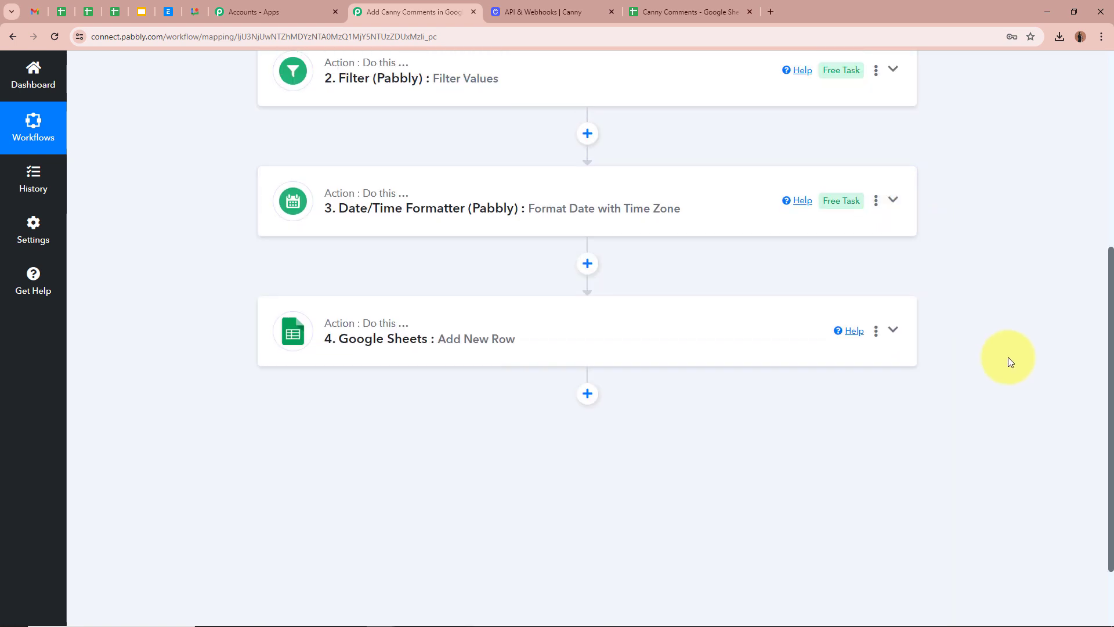
{"action": "scroll", "coordinate": [975, 325], "scroll_direction": "down", "scroll_amount": 1}
{"action": "left_click", "coordinate": [894, 273]}
Map the Date/Time Formatter's Result value into the Date field of the Google Sheets step.
{"action": "scroll", "coordinate": [939, 347], "scroll_direction": "down", "scroll_amount": 7}
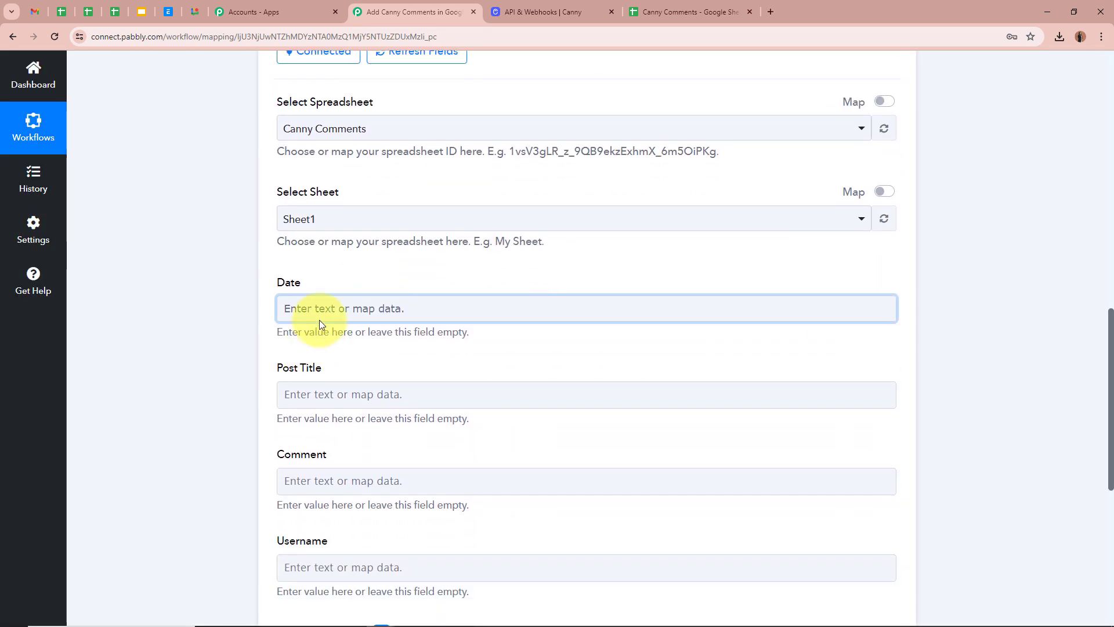
{"action": "left_click", "coordinate": [319, 318]}
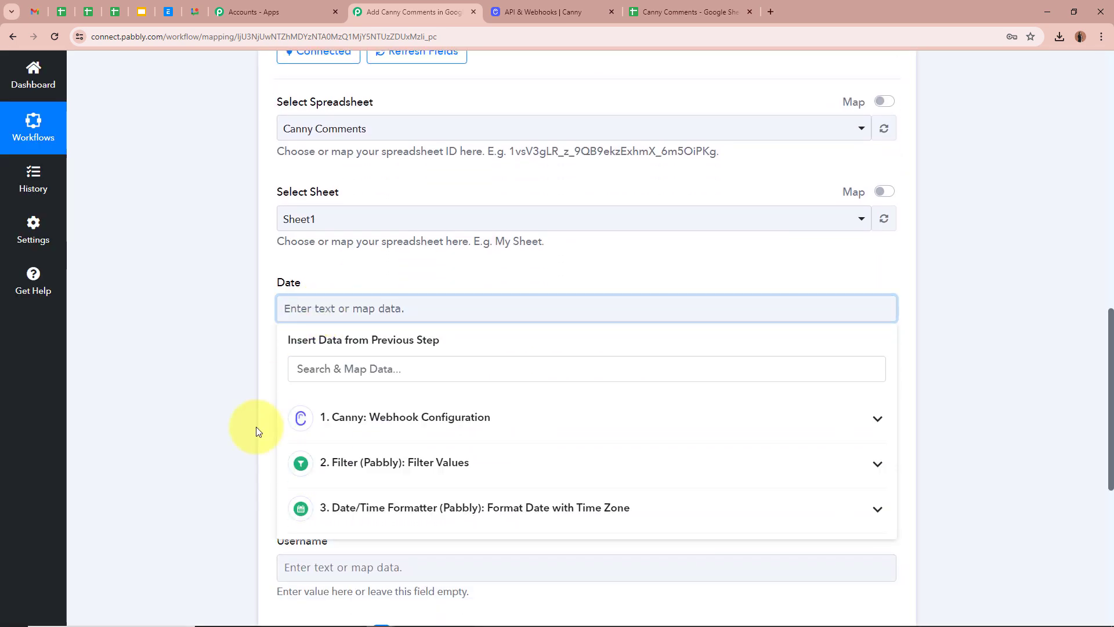
{"action": "left_click", "coordinate": [676, 509]}
{"action": "left_click", "coordinate": [416, 574]}
{"action": "left_click", "coordinate": [173, 347]}
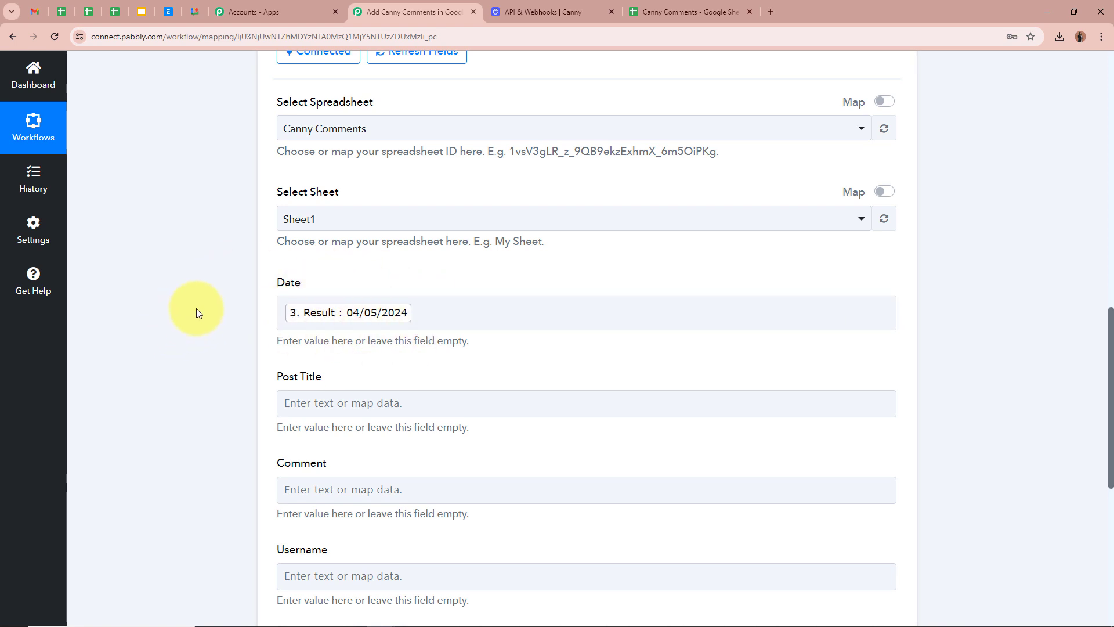
Map the Canny webhook's Object Post Title, found by searching for "Title", into the Post Title field.
{"action": "scroll", "coordinate": [197, 307], "scroll_direction": "up", "scroll_amount": 5}
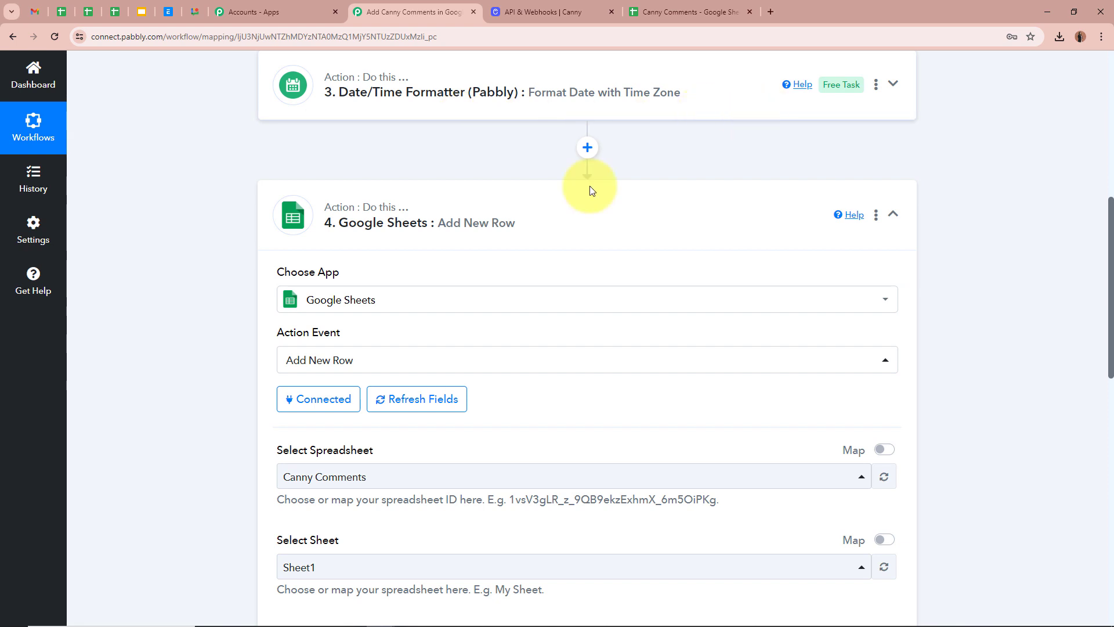
{"action": "scroll", "coordinate": [246, 391], "scroll_direction": "down", "scroll_amount": 7}
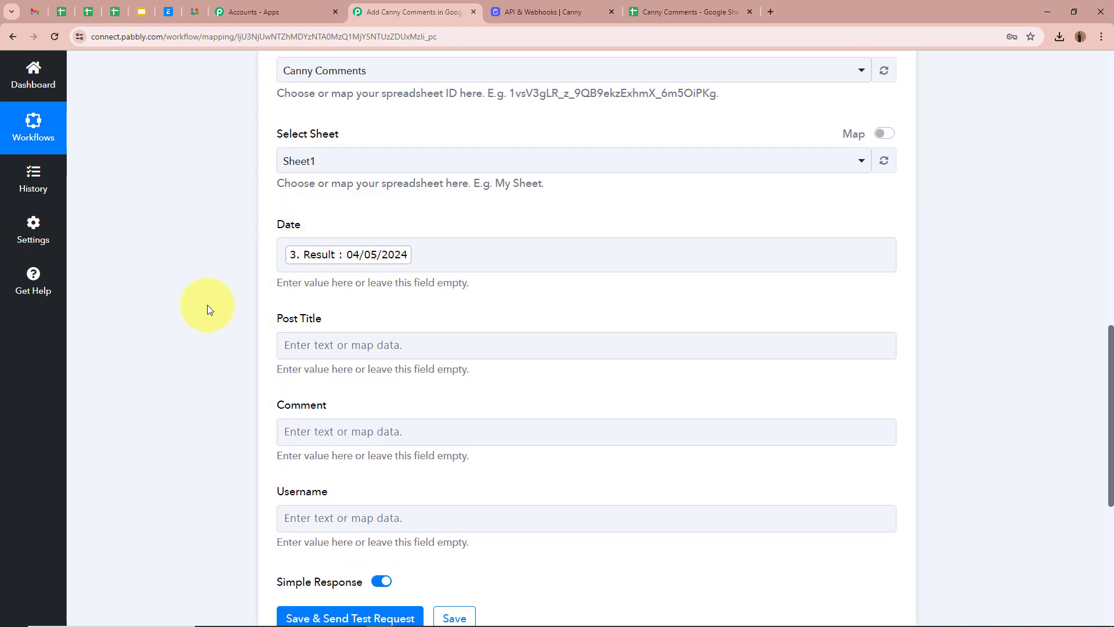
{"action": "scroll", "coordinate": [207, 305], "scroll_direction": "down", "scroll_amount": 1}
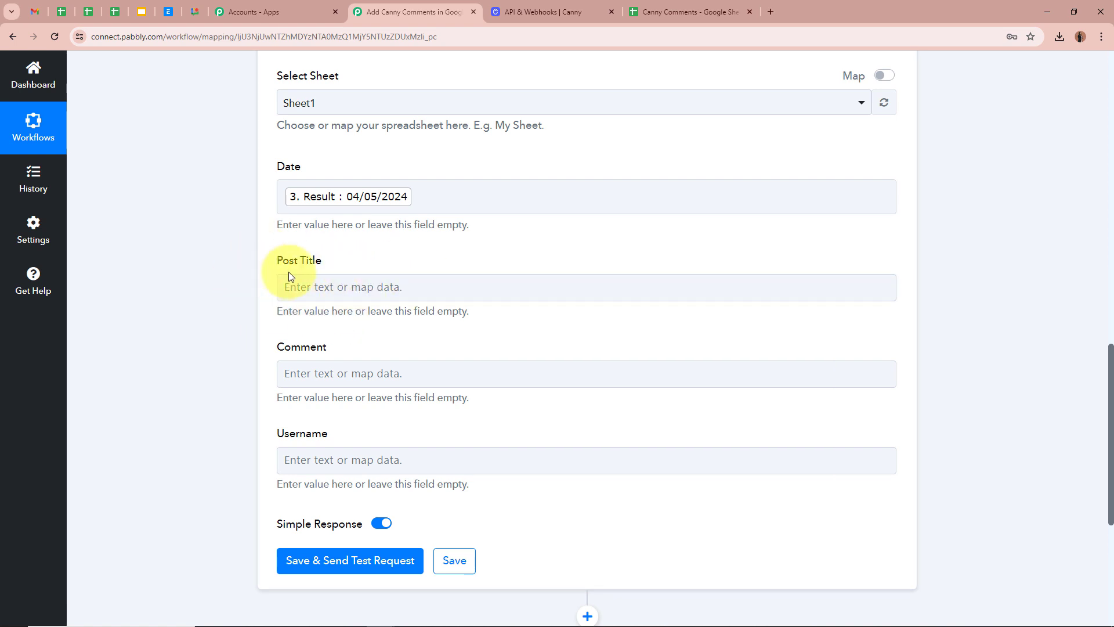
{"action": "left_click", "coordinate": [343, 287]}
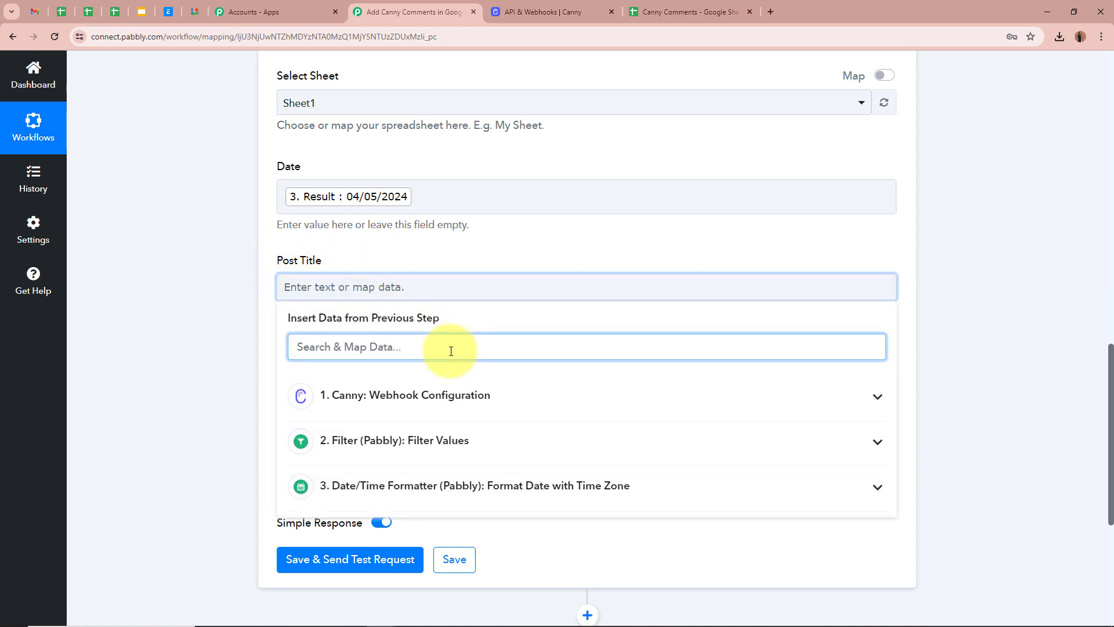
{"action": "type", "text": "Title"}
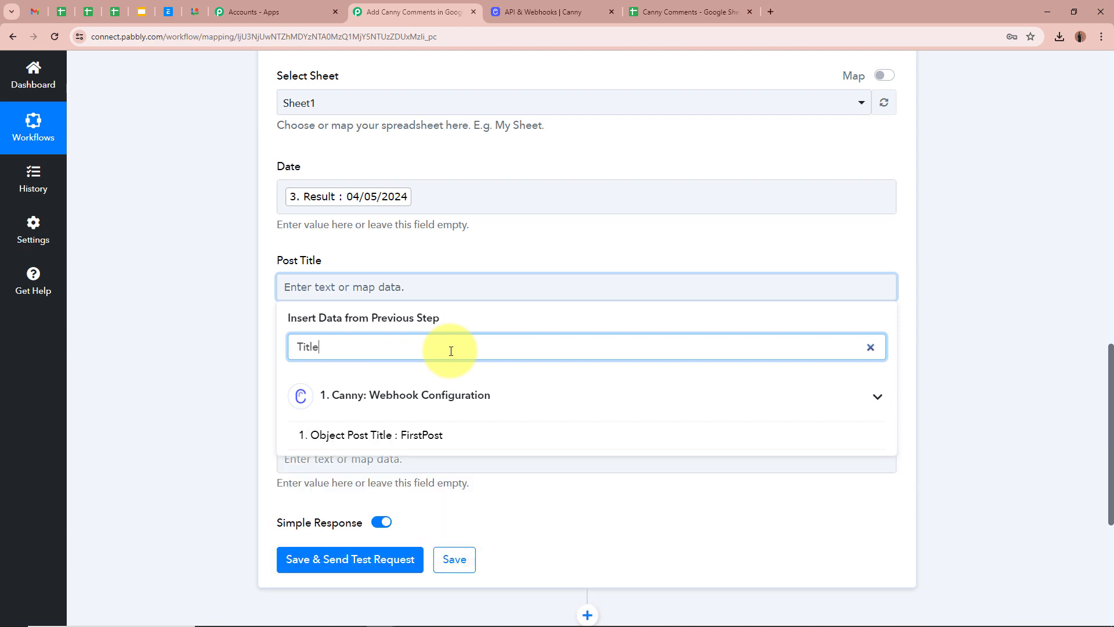
{"action": "left_click", "coordinate": [589, 442]}
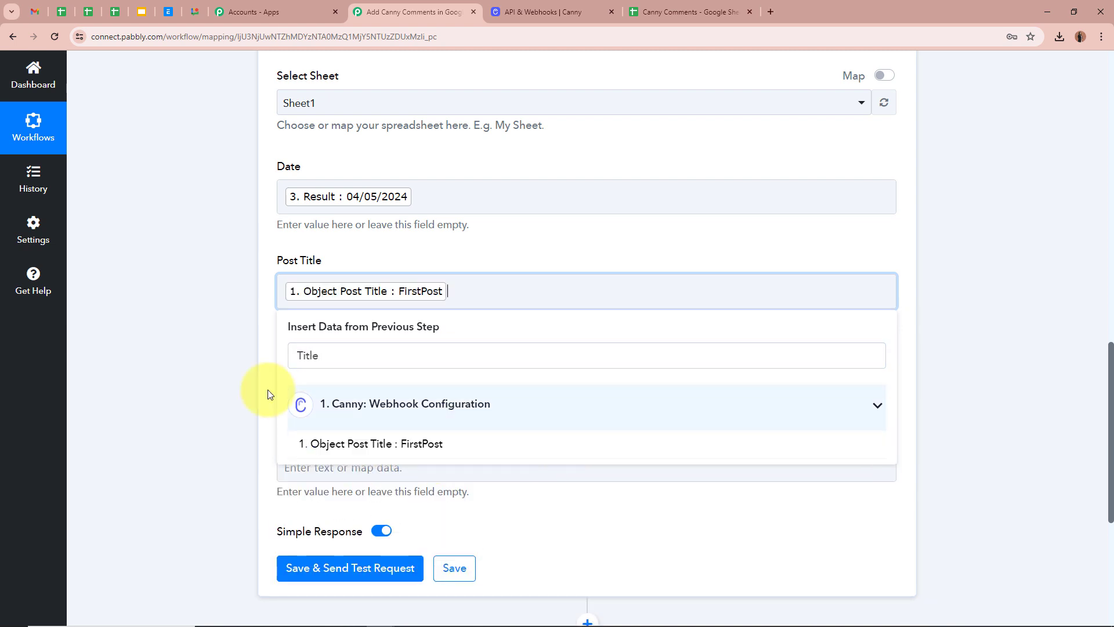
{"action": "left_click", "coordinate": [183, 367]}
Map the Canny webhook's Object Value into the Comment field of the Google Sheets step.
{"action": "scroll", "coordinate": [183, 367], "scroll_direction": "down", "scroll_amount": 1}
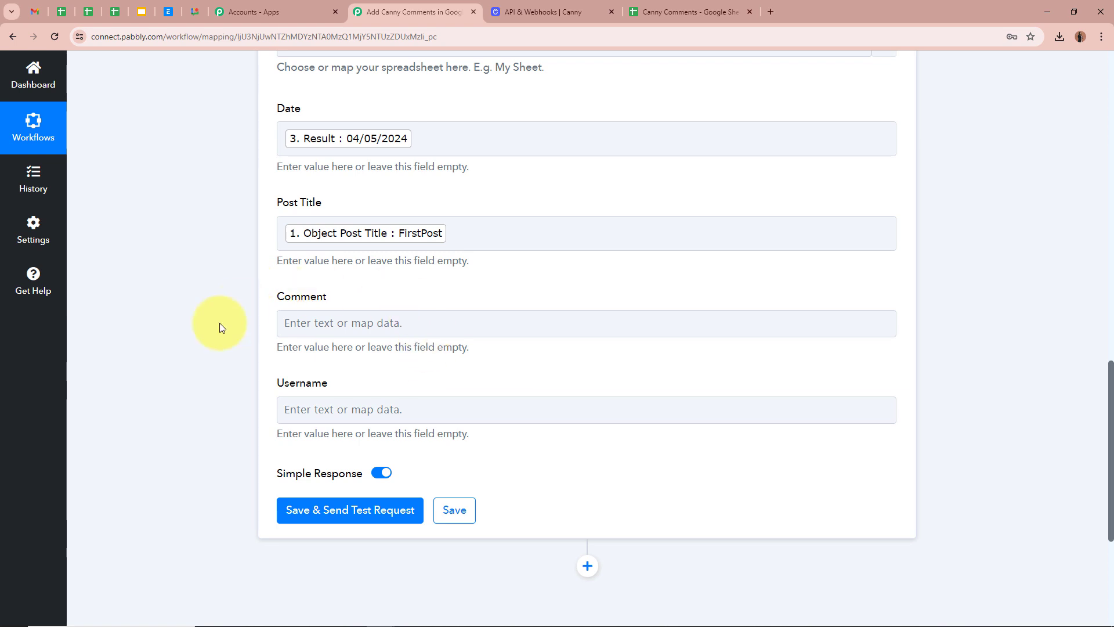
{"action": "left_click", "coordinate": [314, 323]}
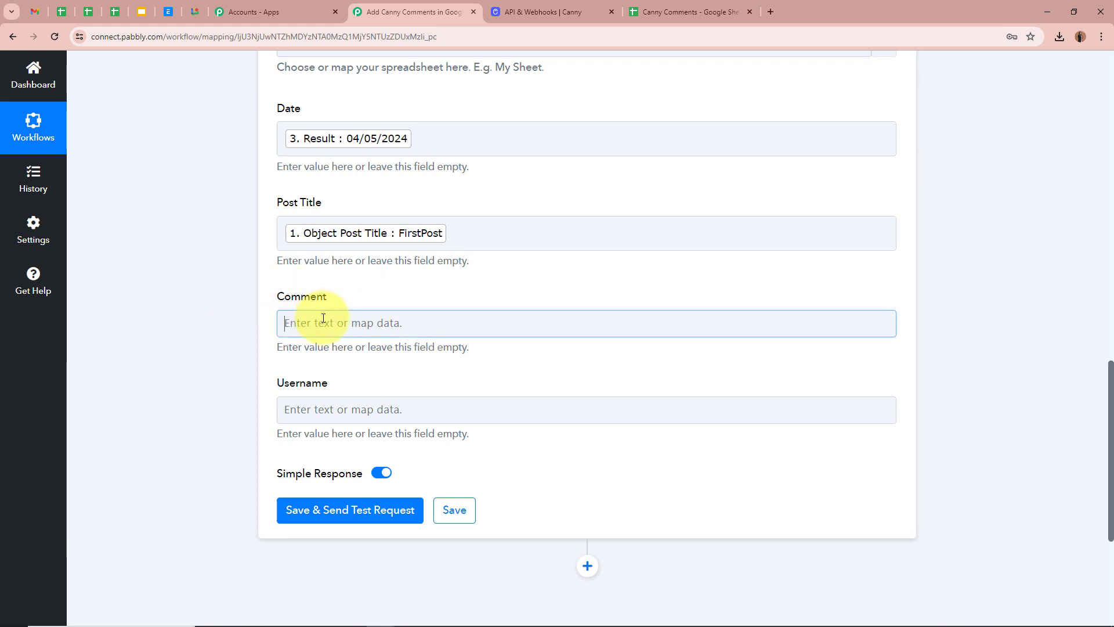
{"action": "left_click", "coordinate": [799, 437]}
{"action": "scroll", "coordinate": [642, 534], "scroll_direction": "down", "scroll_amount": 3}
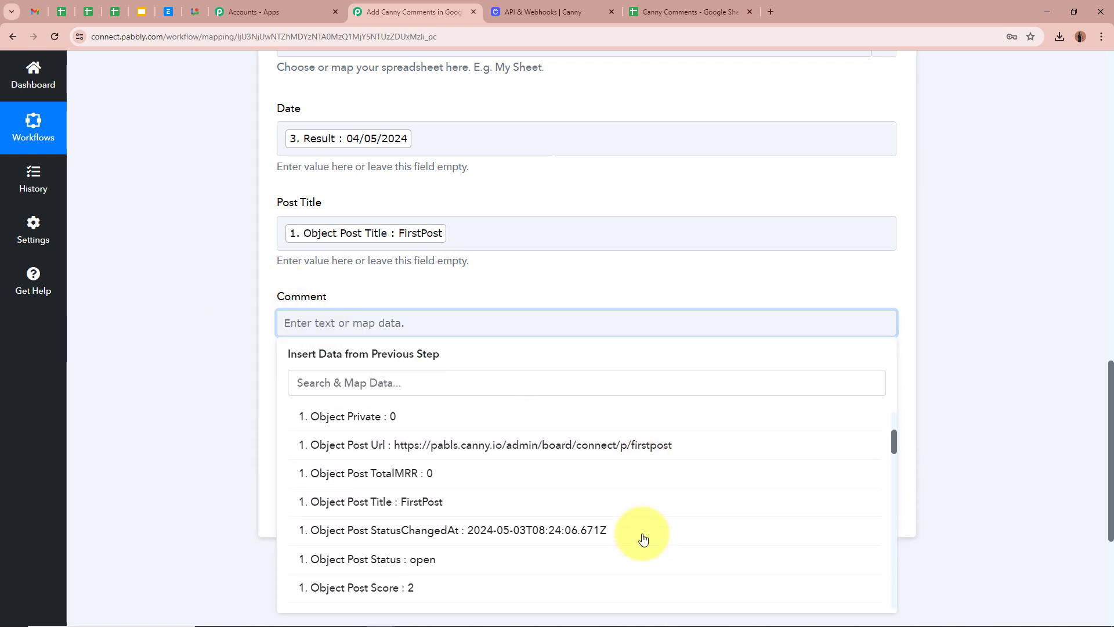
{"action": "scroll", "coordinate": [642, 534], "scroll_direction": "up", "scroll_amount": 2}
{"action": "left_click", "coordinate": [505, 471]}
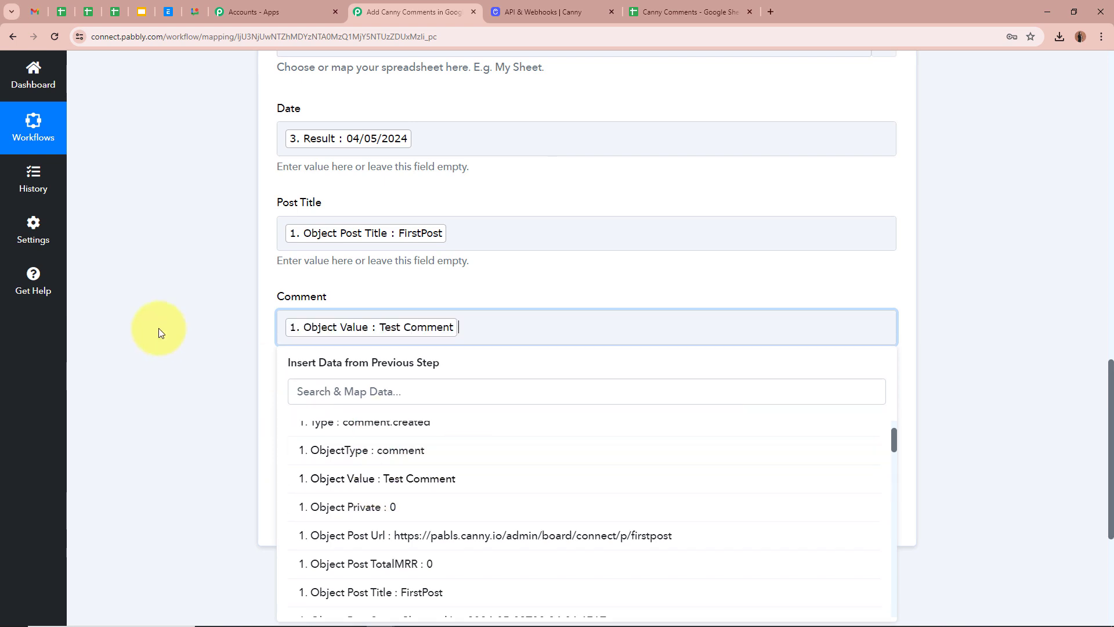
{"action": "left_click", "coordinate": [159, 328]}
Map the Canny webhook's Object Author Name into the Username field of the Google Sheets step.
{"action": "scroll", "coordinate": [240, 364], "scroll_direction": "down", "scroll_amount": 2}
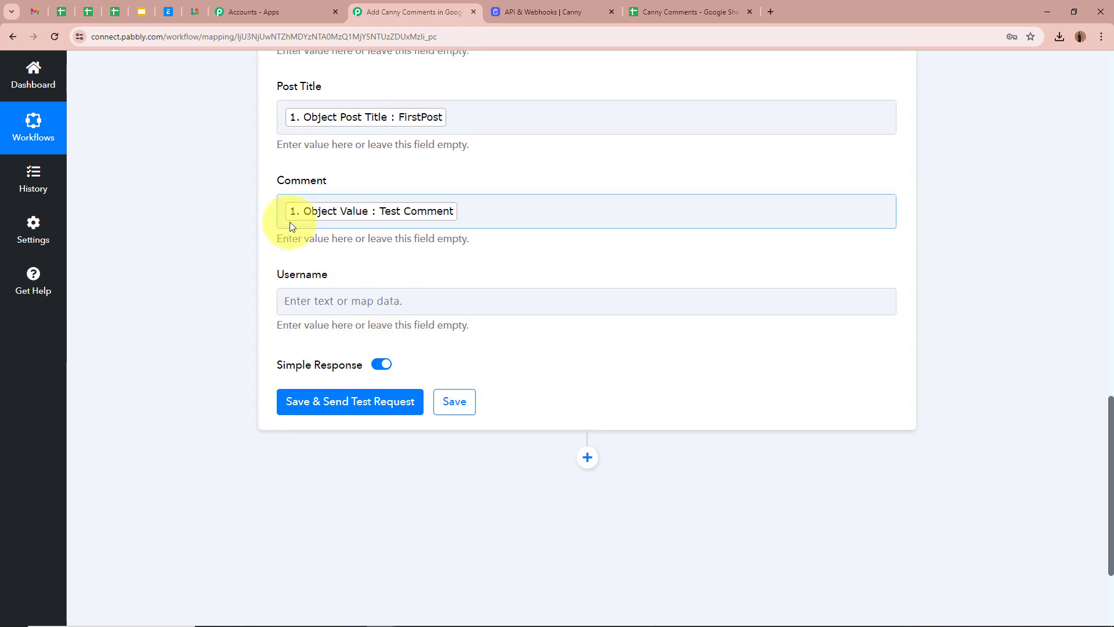
{"action": "left_click", "coordinate": [381, 304]}
{"action": "left_click", "coordinate": [778, 409]}
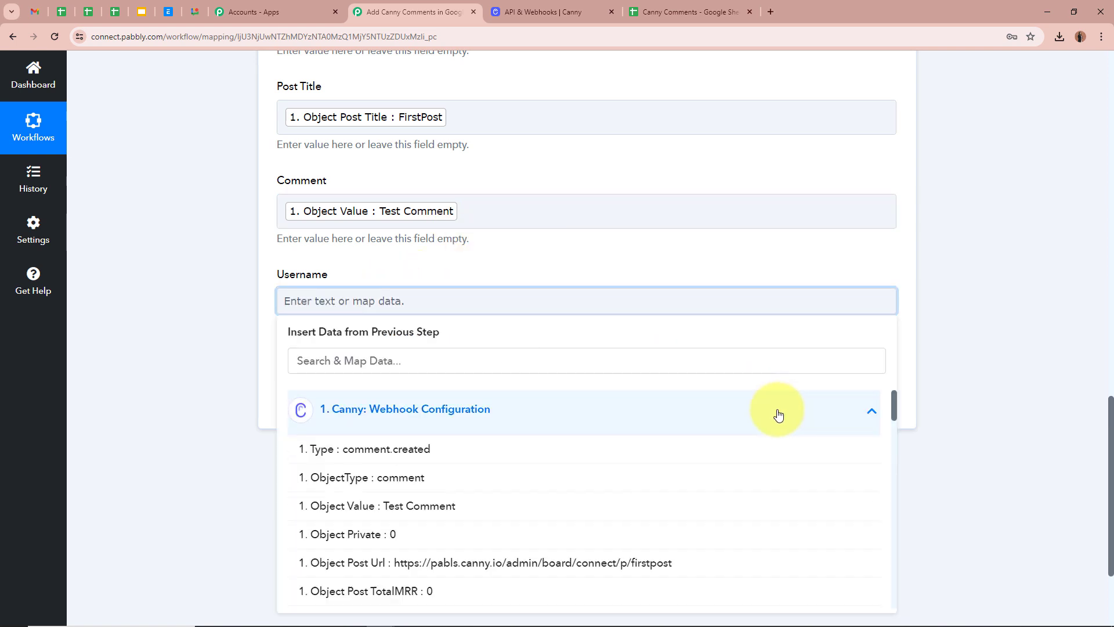
{"action": "scroll", "coordinate": [585, 525], "scroll_direction": "down", "scroll_amount": 3}
{"action": "scroll", "coordinate": [584, 518], "scroll_direction": "down", "scroll_amount": 10}
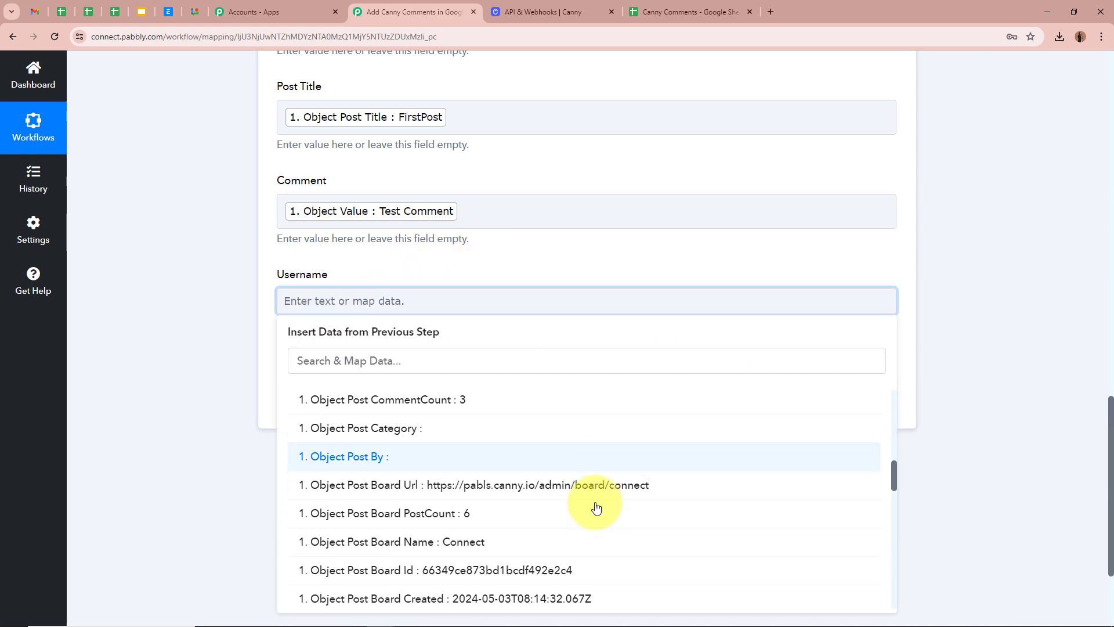
{"action": "scroll", "coordinate": [595, 509], "scroll_direction": "down", "scroll_amount": 8}
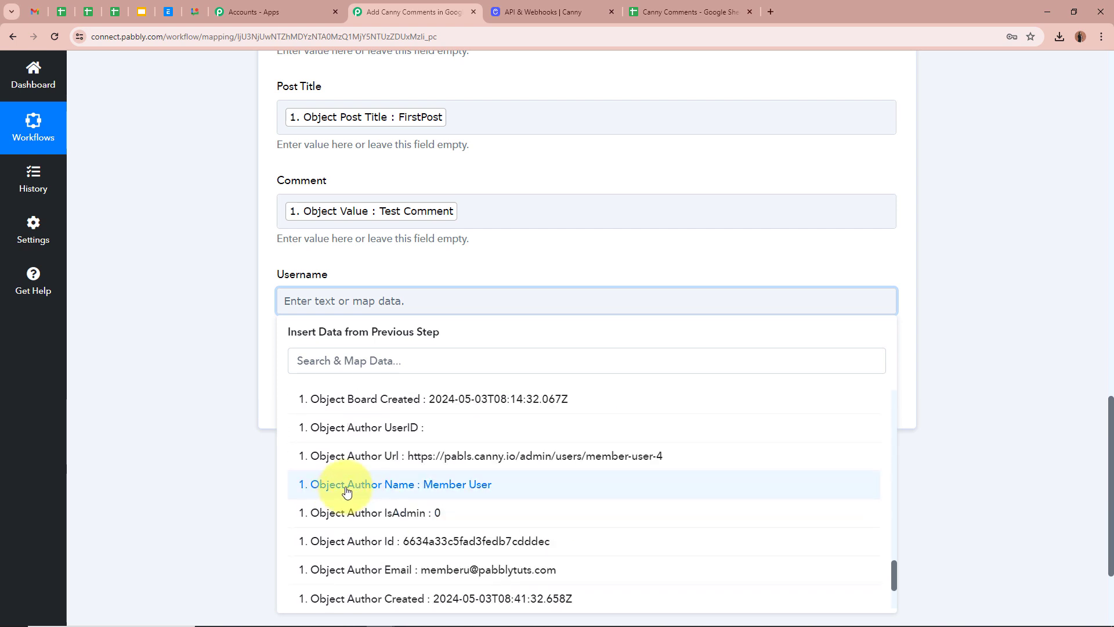
{"action": "left_click", "coordinate": [590, 487]}
{"action": "left_click", "coordinate": [174, 281]}
Review the mapped fields, save the Google Sheets step and send its test request.
{"action": "scroll", "coordinate": [609, 360], "scroll_direction": "up", "scroll_amount": 5}
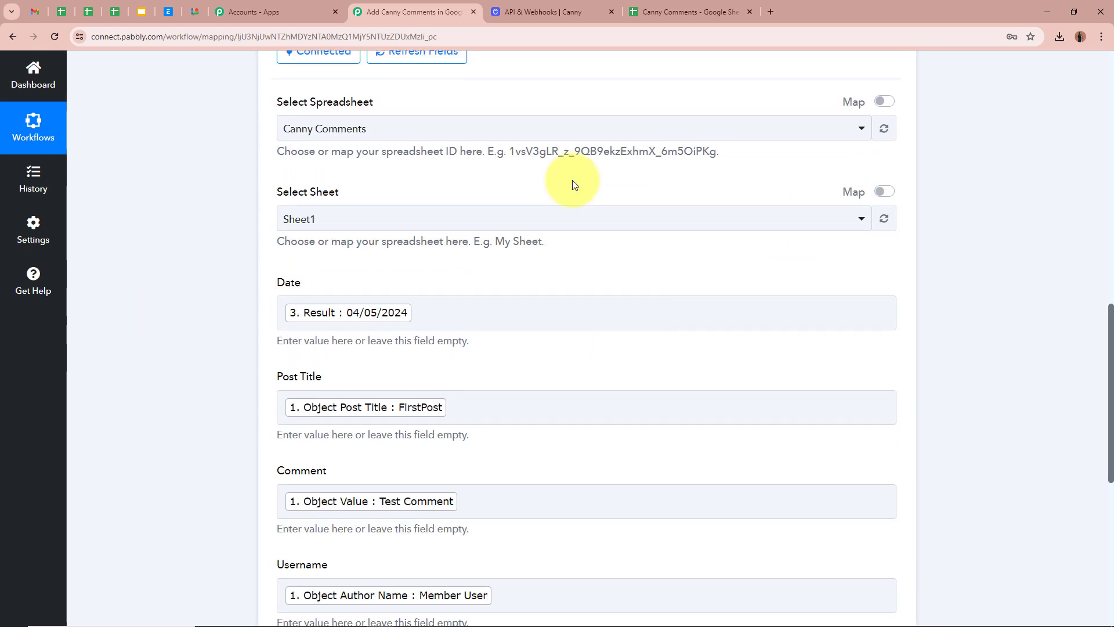
{"action": "scroll", "coordinate": [159, 271], "scroll_direction": "down", "scroll_amount": 4}
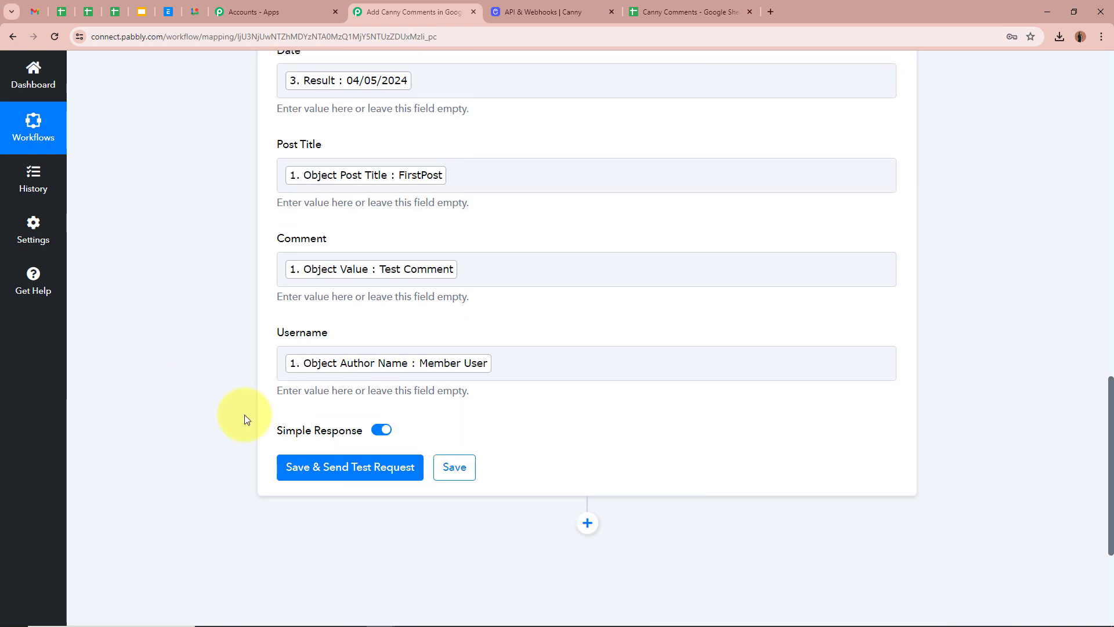
{"action": "left_click", "coordinate": [312, 468]}
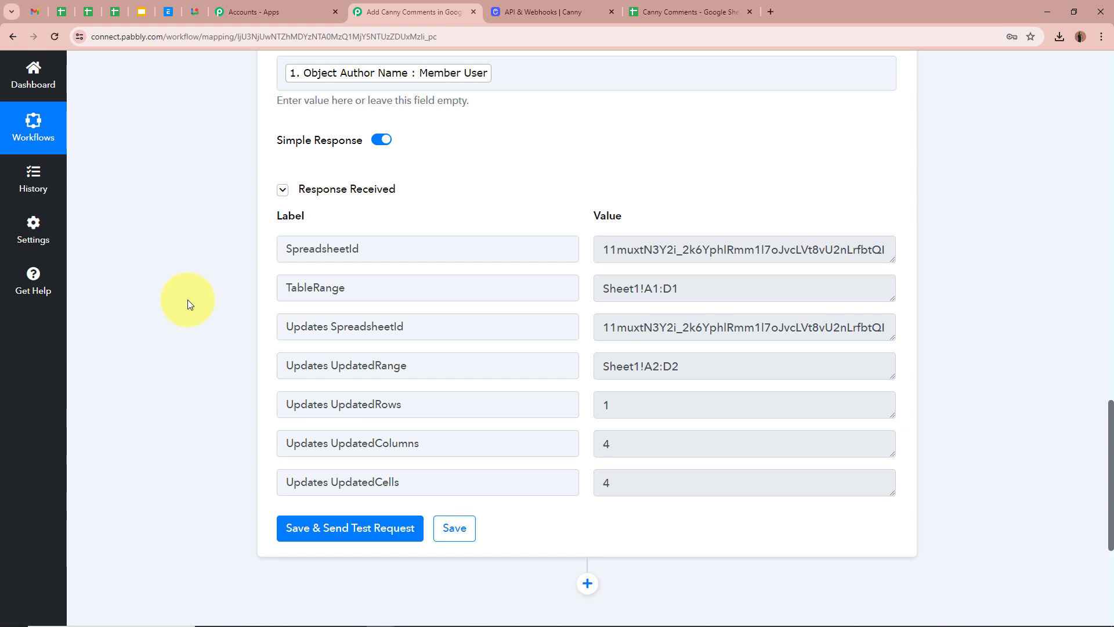
Check the date, post title, comment and username in row 2 of the Canny Comments spreadsheet.
{"action": "left_click", "coordinate": [692, 13]}
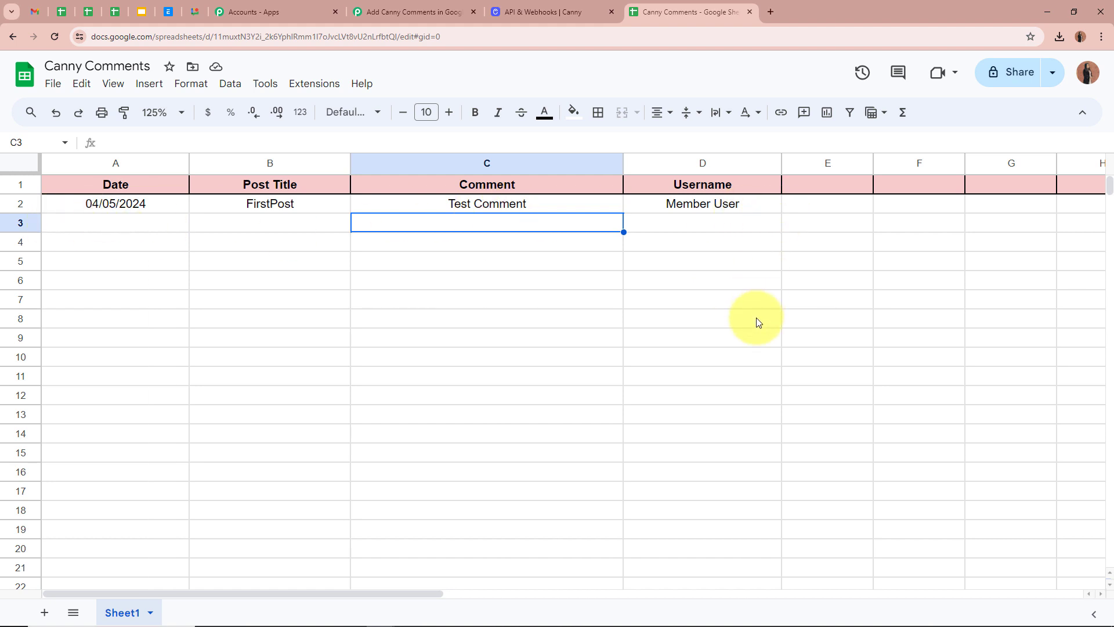
{"action": "left_click", "coordinate": [158, 203]}
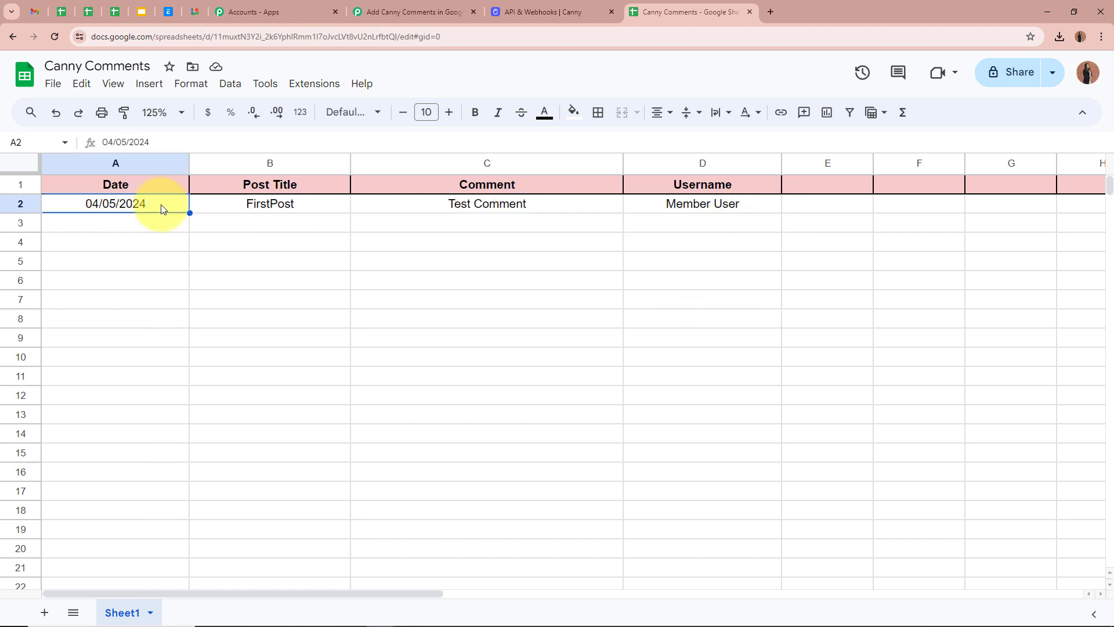
{"action": "left_click", "coordinate": [221, 211]}
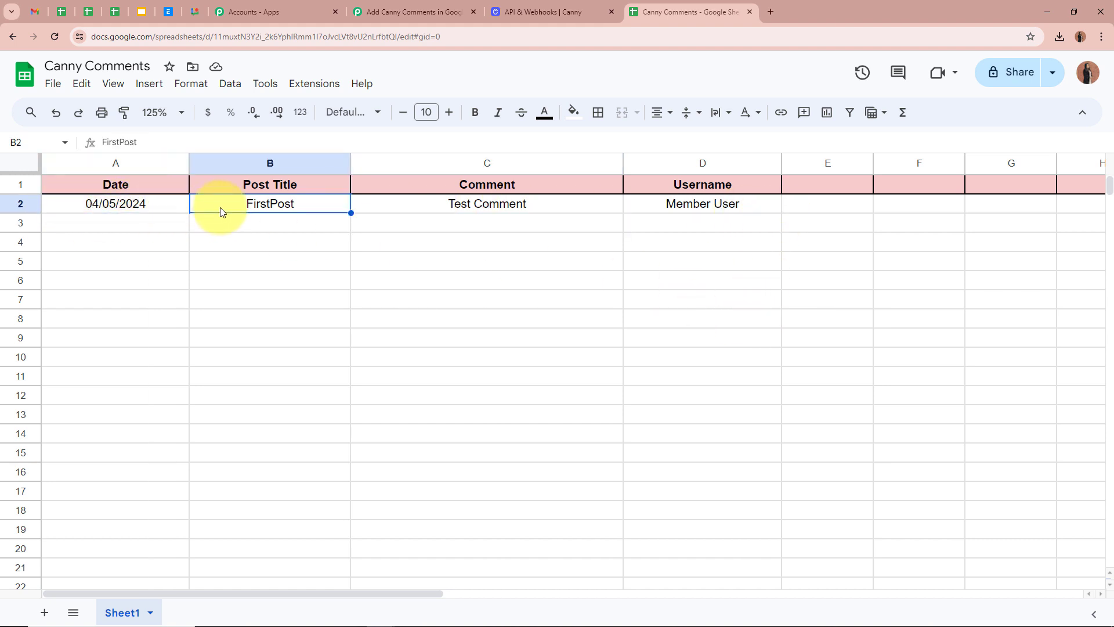
{"action": "left_click", "coordinate": [416, 207]}
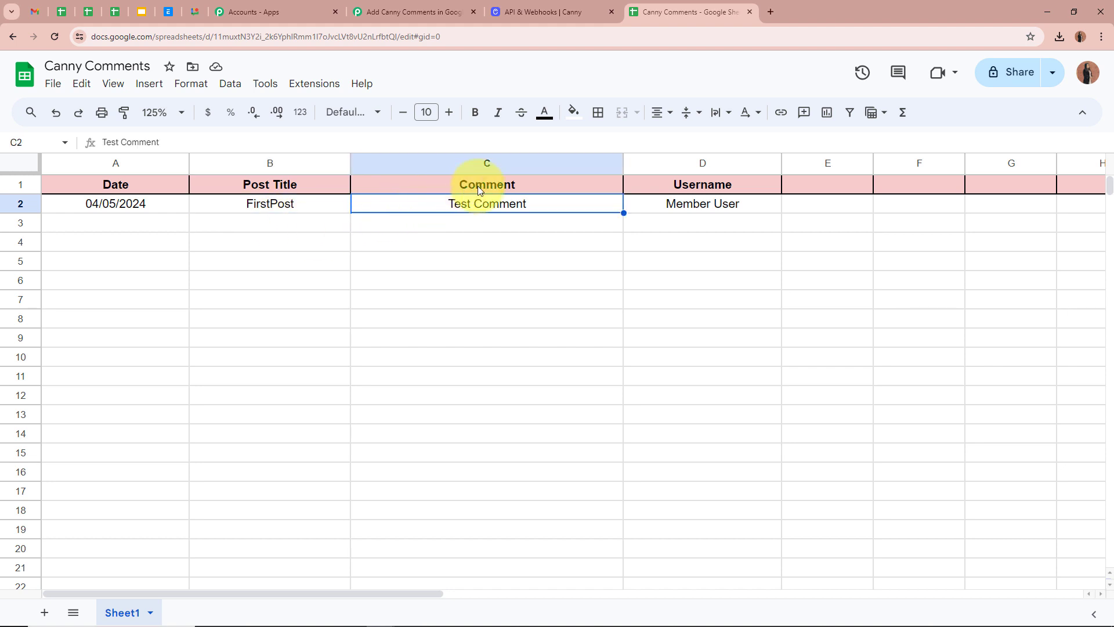
{"action": "left_click", "coordinate": [670, 197]}
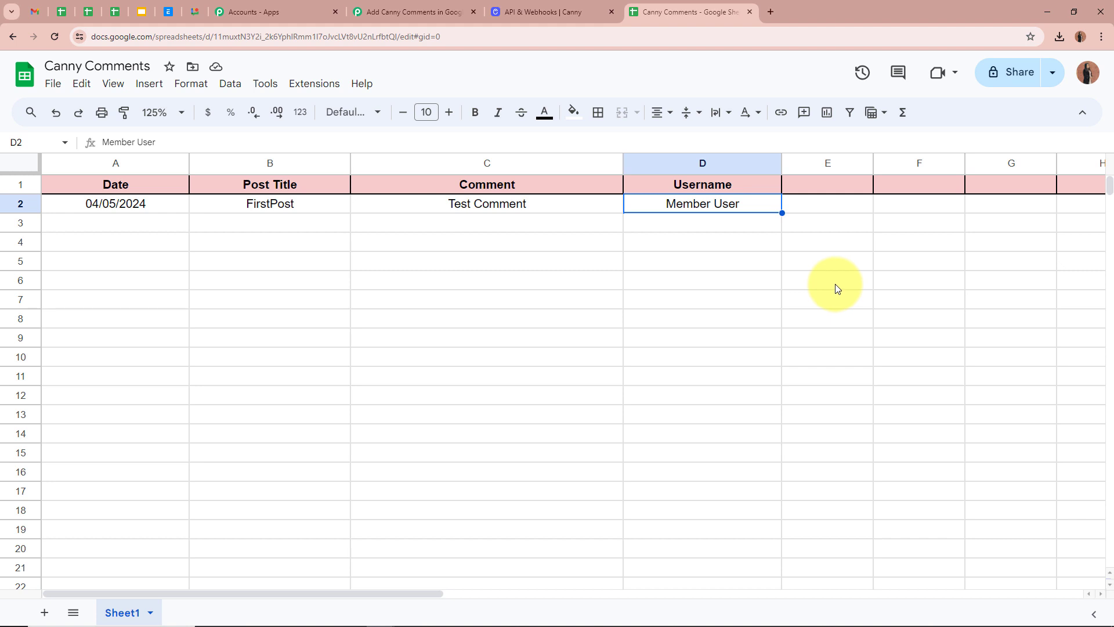
{"action": "left_click", "coordinate": [306, 203]}
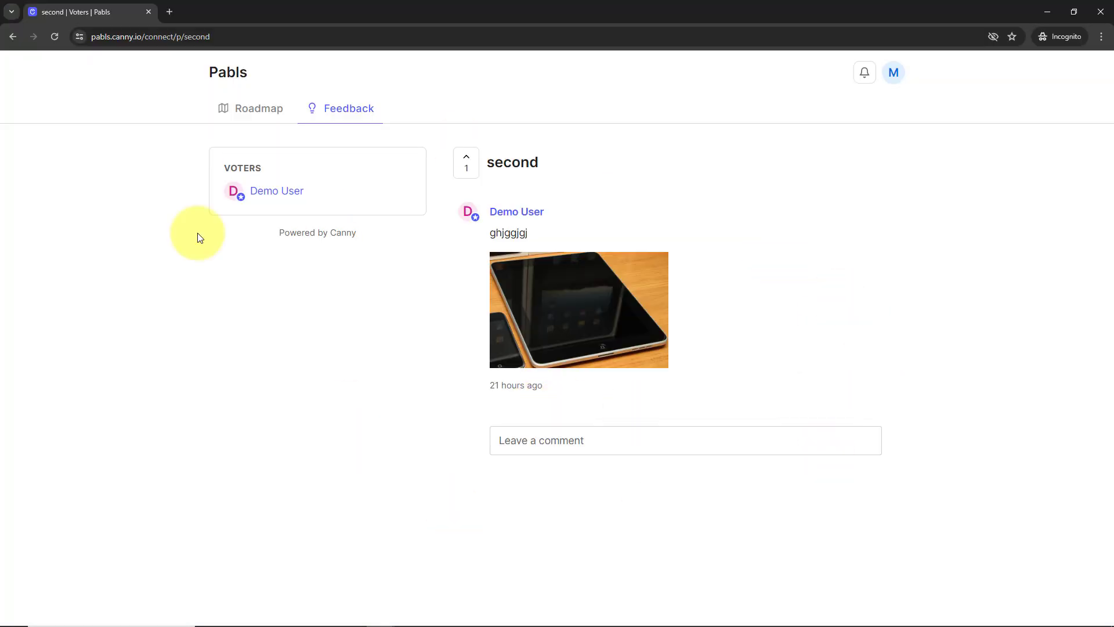
Submit the comment "Demo Comment" on the Canny post "second" and check the Canny Comments spreadsheet for its new row.
{"action": "left_click_drag", "start_coordinate": [861, 349], "coordinate": [443, 268]}
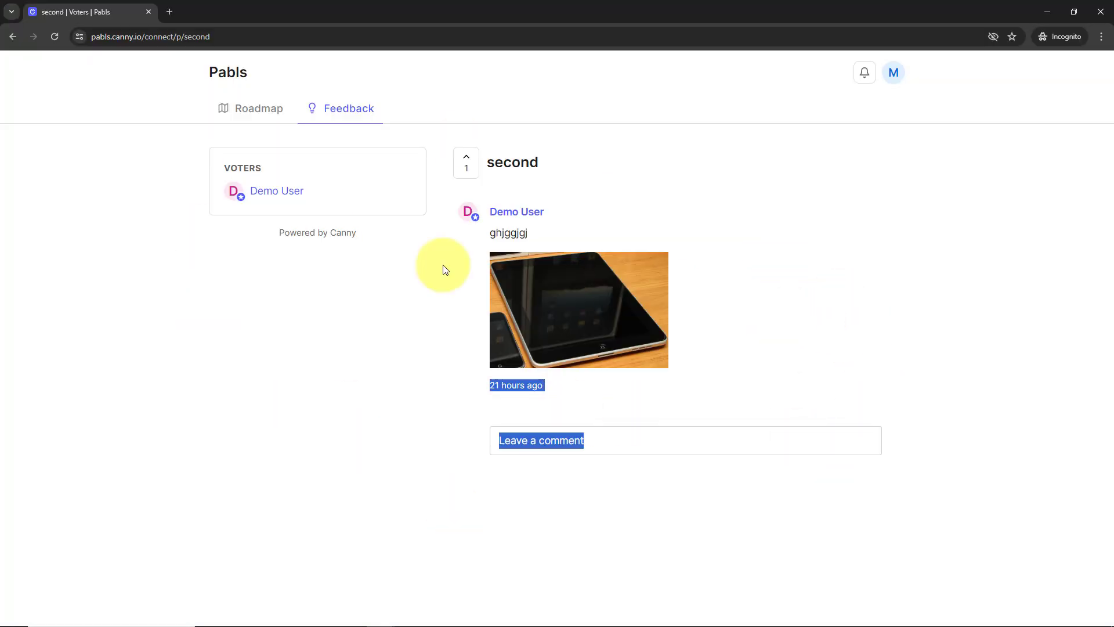
{"action": "left_click", "coordinate": [356, 383]}
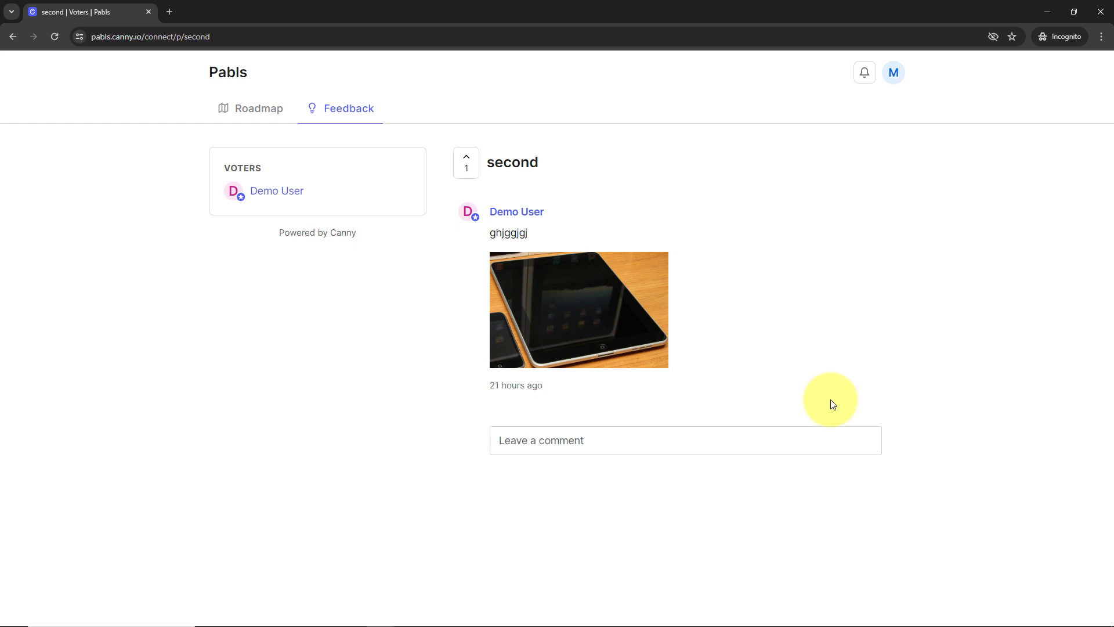
{"action": "left_click", "coordinate": [578, 439]}
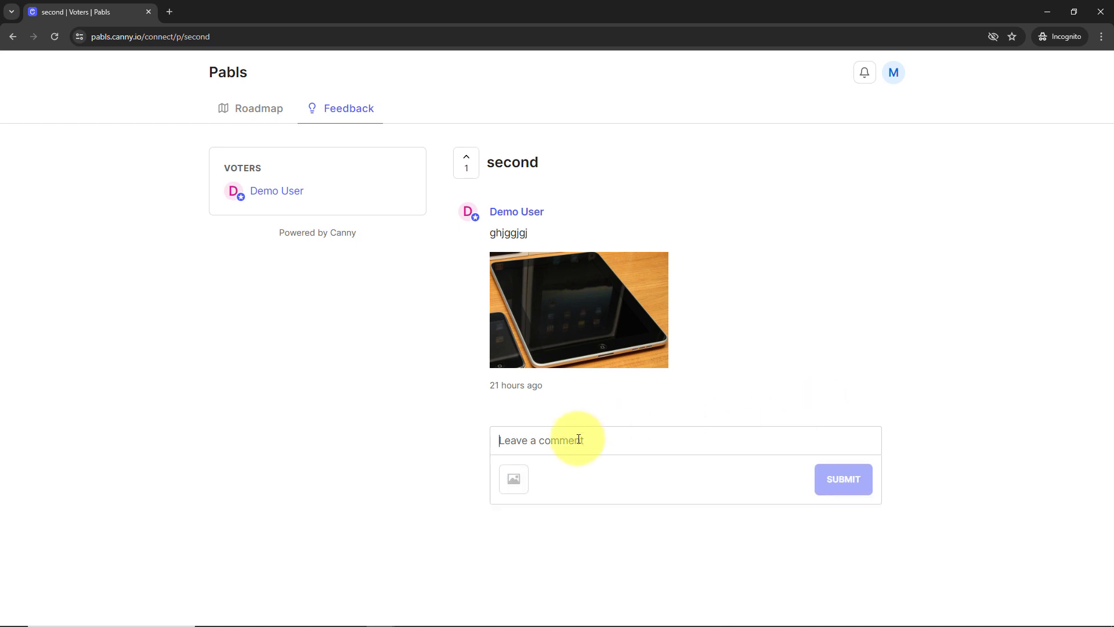
{"action": "type", "text": "Demo Comment"}
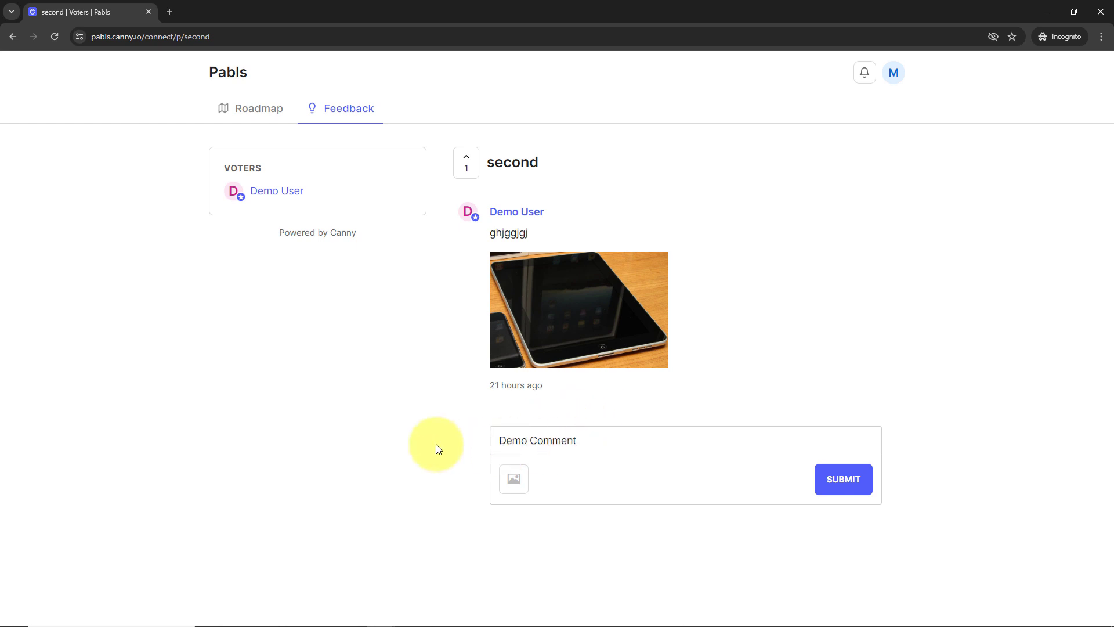
{"action": "left_click", "coordinate": [845, 479]}
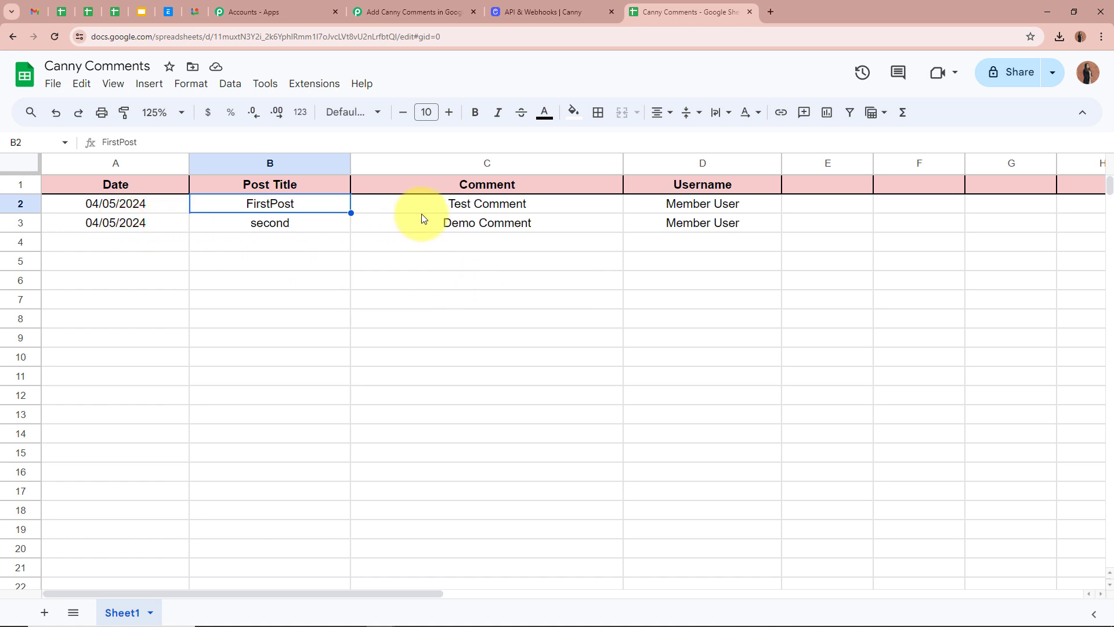
{"action": "left_click", "coordinate": [569, 244]}
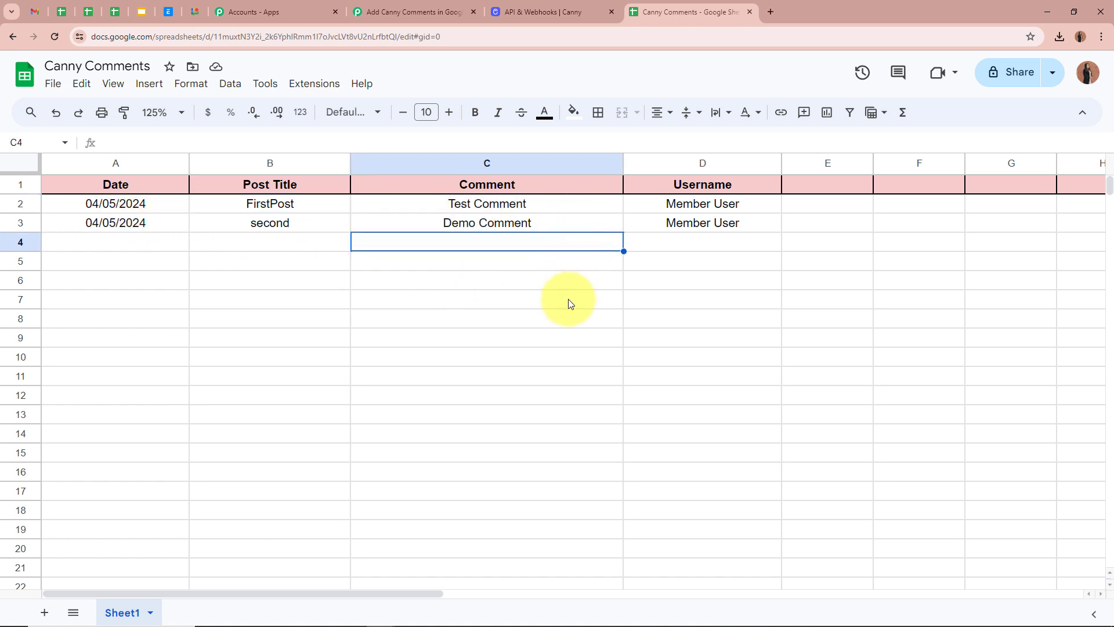
Check the date, post title, comment and username in row 3 of the Canny Comments spreadsheet.
{"action": "left_click", "coordinate": [118, 224]}
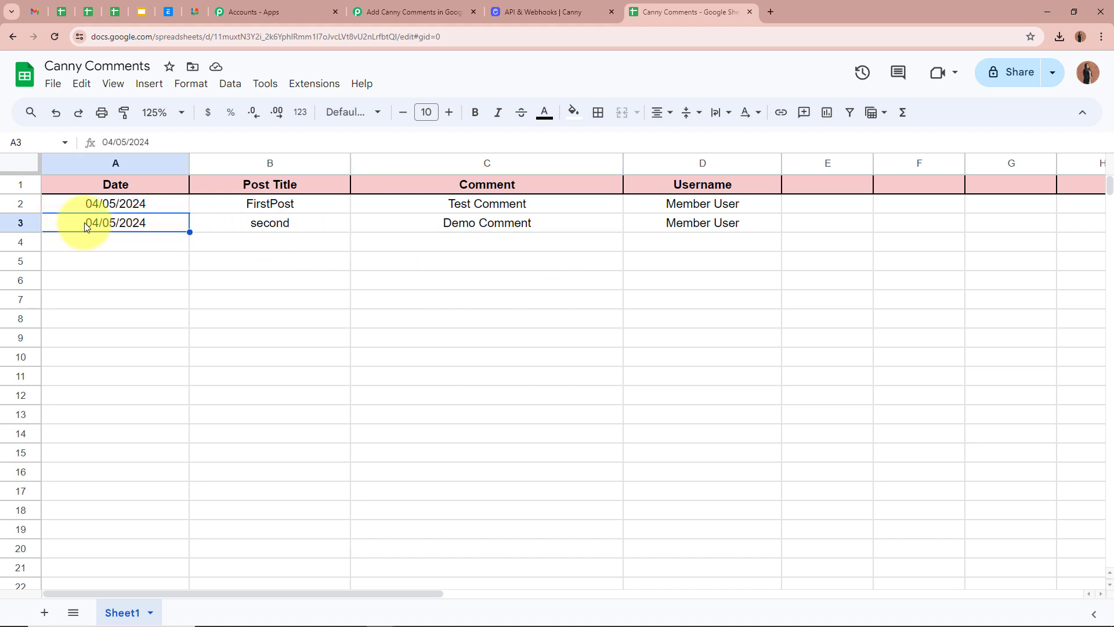
{"action": "left_click", "coordinate": [219, 227]}
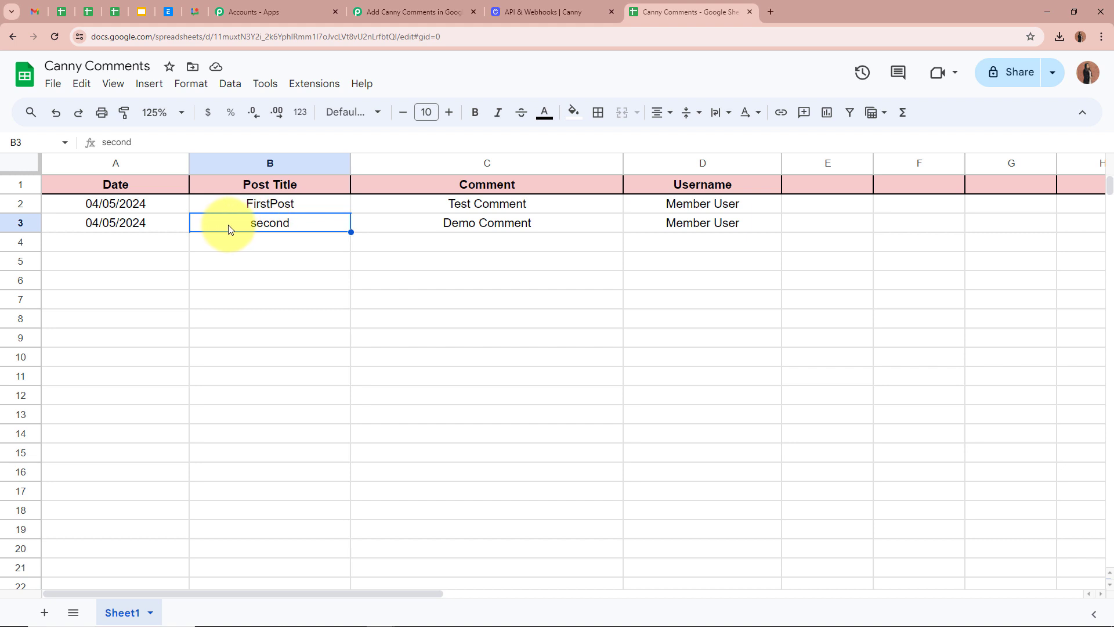
{"action": "left_click", "coordinate": [414, 229]}
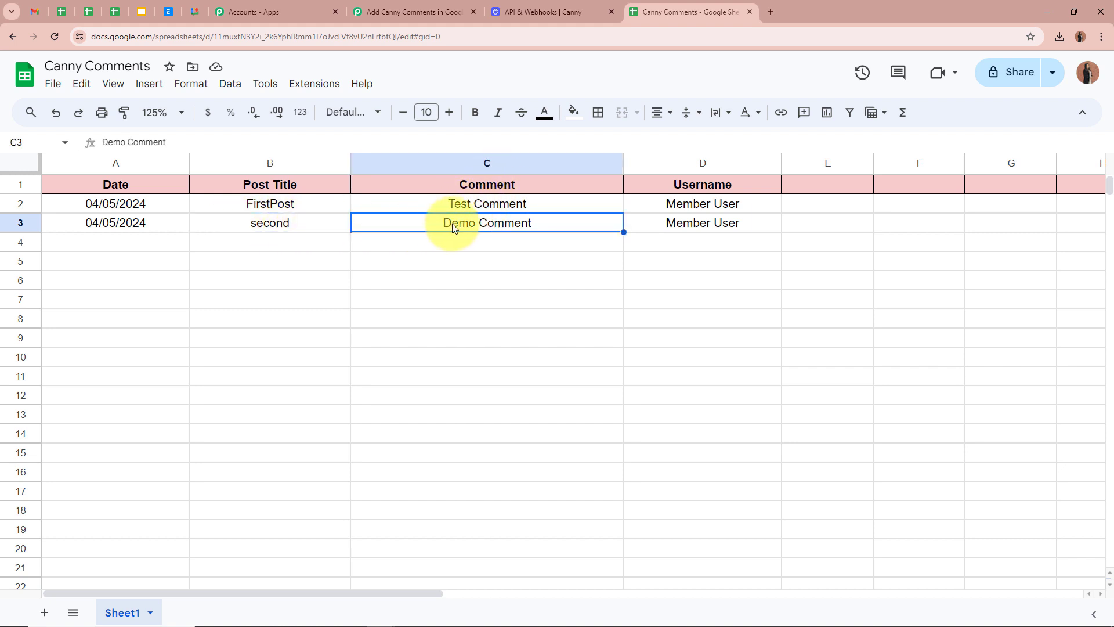
{"action": "left_click", "coordinate": [768, 222]}
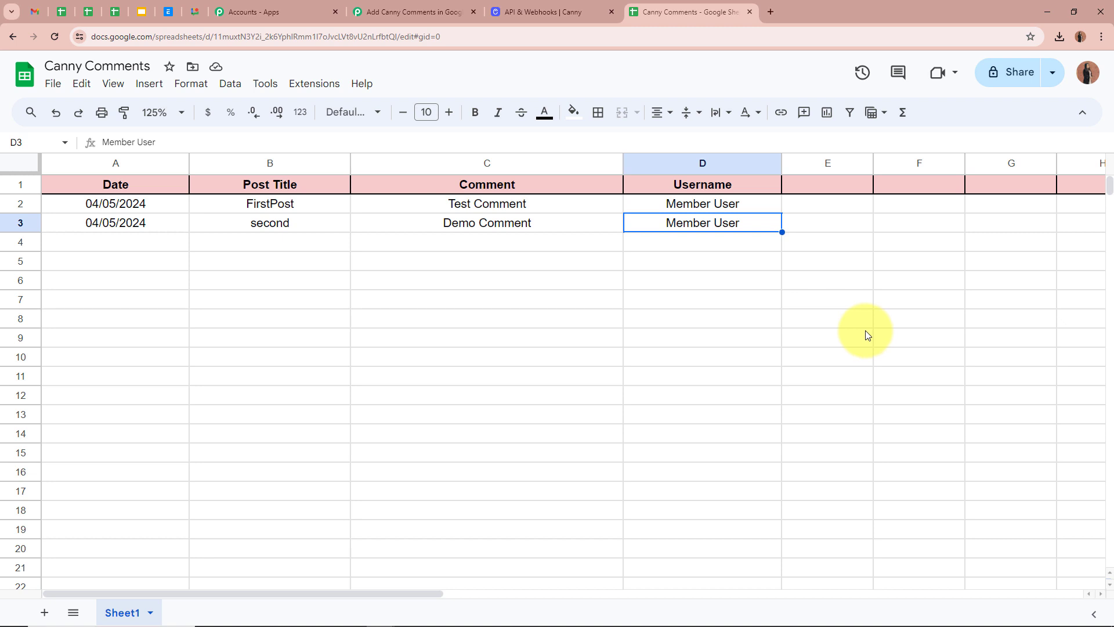
Return to the Pabbly Connect workflow "Add Canny Comments in Google Sheets" and review its steps from the Canny trigger to Google Sheets.
{"action": "left_click", "coordinate": [441, 11]}
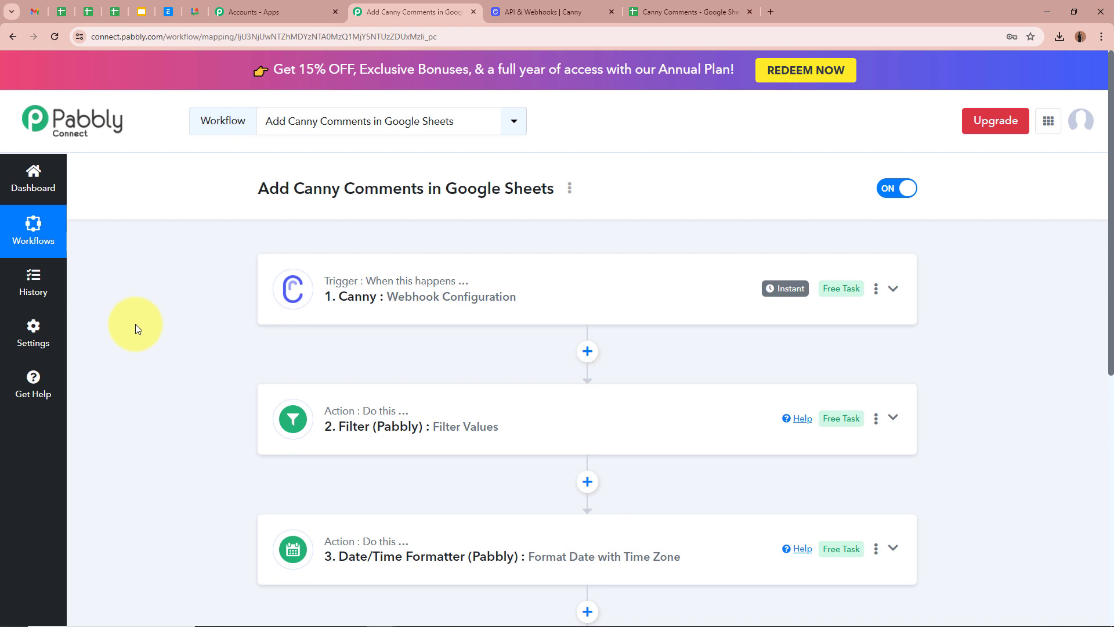
{"action": "scroll", "coordinate": [135, 324], "scroll_direction": "down", "scroll_amount": 5}
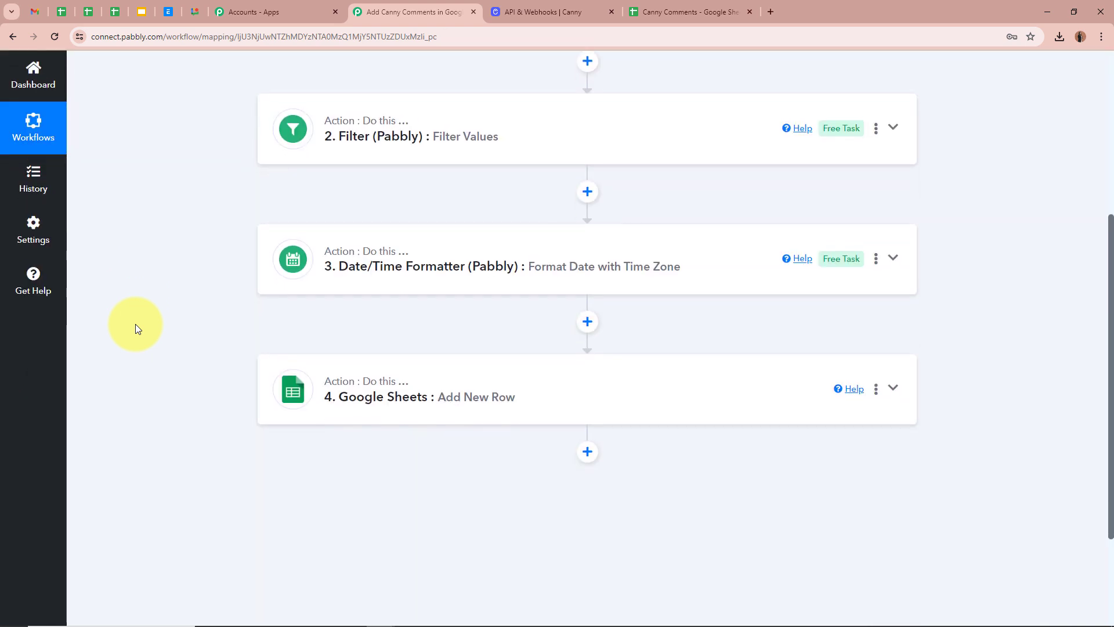
{"action": "scroll", "coordinate": [135, 324], "scroll_direction": "up", "scroll_amount": 5}
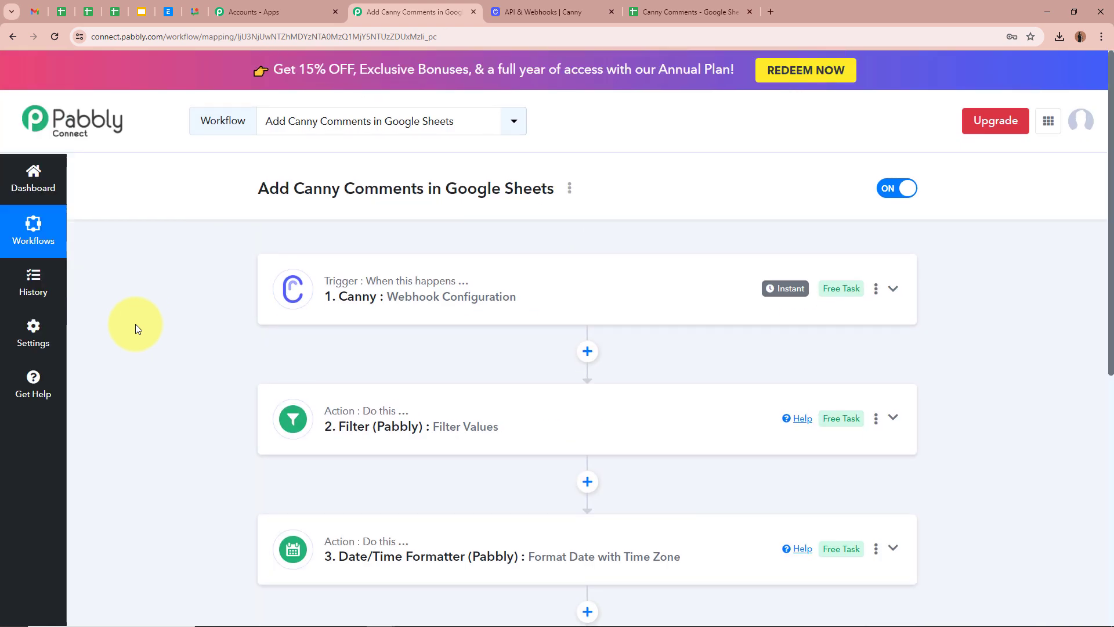